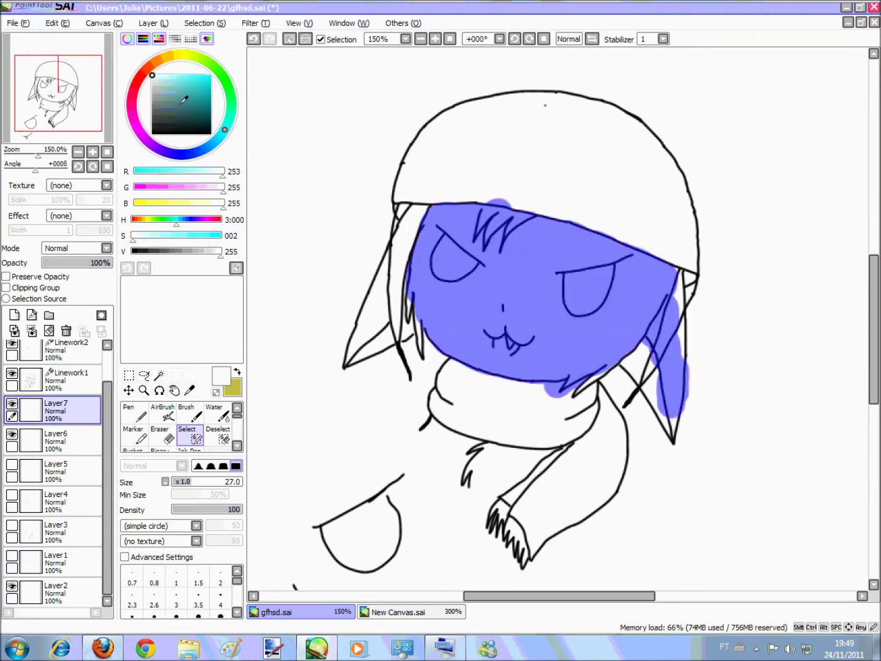
# Set the Select brush to the softest edge and size 3, and extend the face selection into the hair tufts beside the cheek
pyautogui.click(163, 436)
pyautogui.click(195, 434)
pyautogui.click(198, 466)
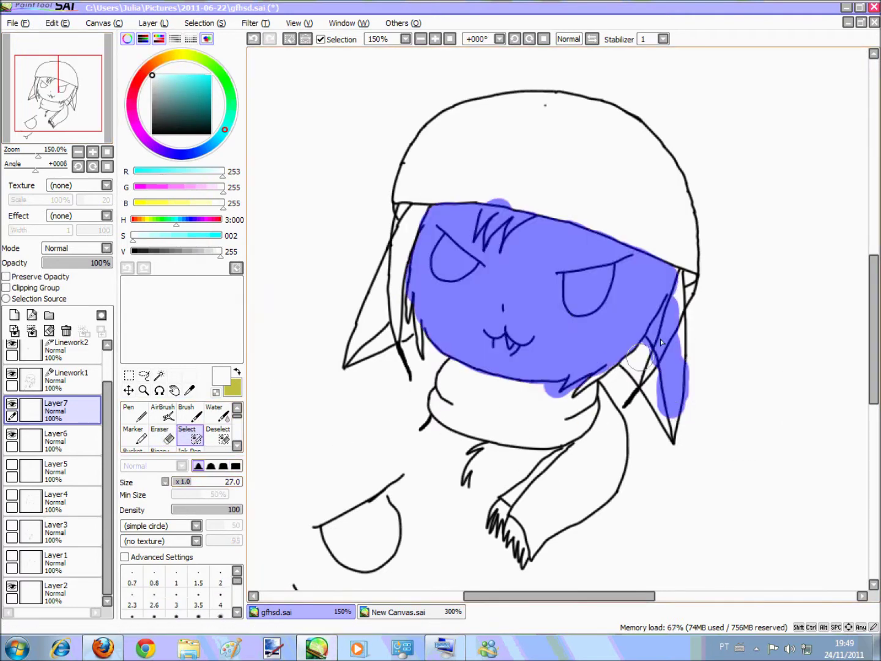
pyautogui.click(176, 598)
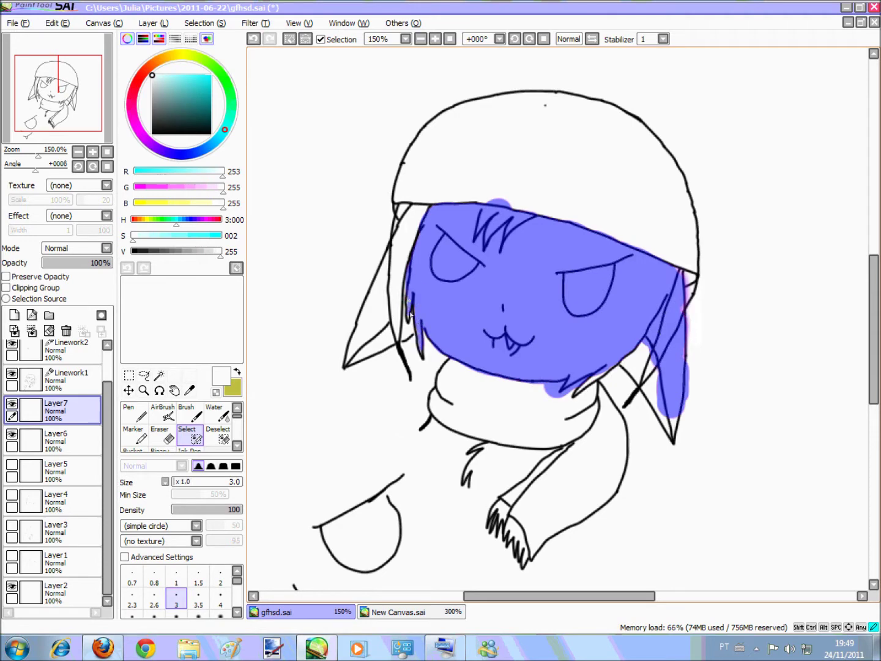
pyautogui.scroll(4, 410, 301)
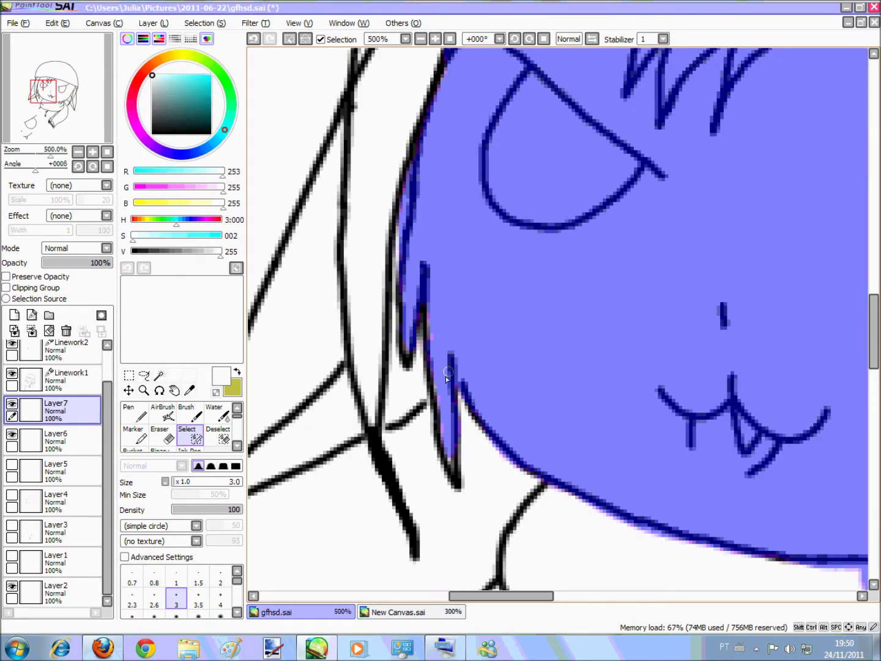
# Paint a selection over the outer part of the left ear, filling it up to its outlines
pyautogui.moveTo(493, 596); pyautogui.dragTo(473, 606)
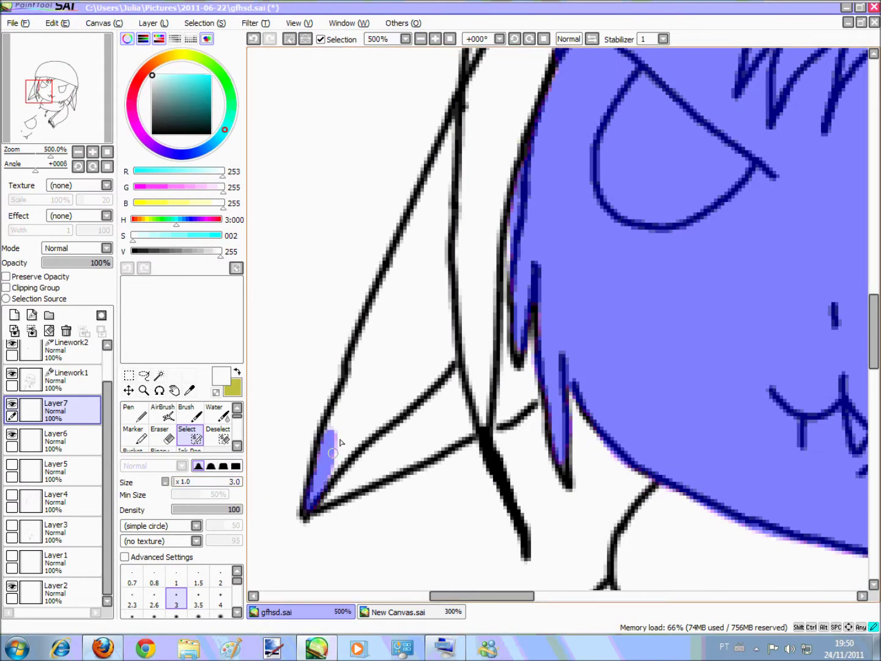
pyautogui.moveTo(325, 476)
pyautogui.mouseDown()
pyautogui.moveTo(354, 445)
pyautogui.moveTo(338, 407)
pyautogui.mouseUp()
pyautogui.moveTo(413, 211); pyautogui.dragTo(453, 126)
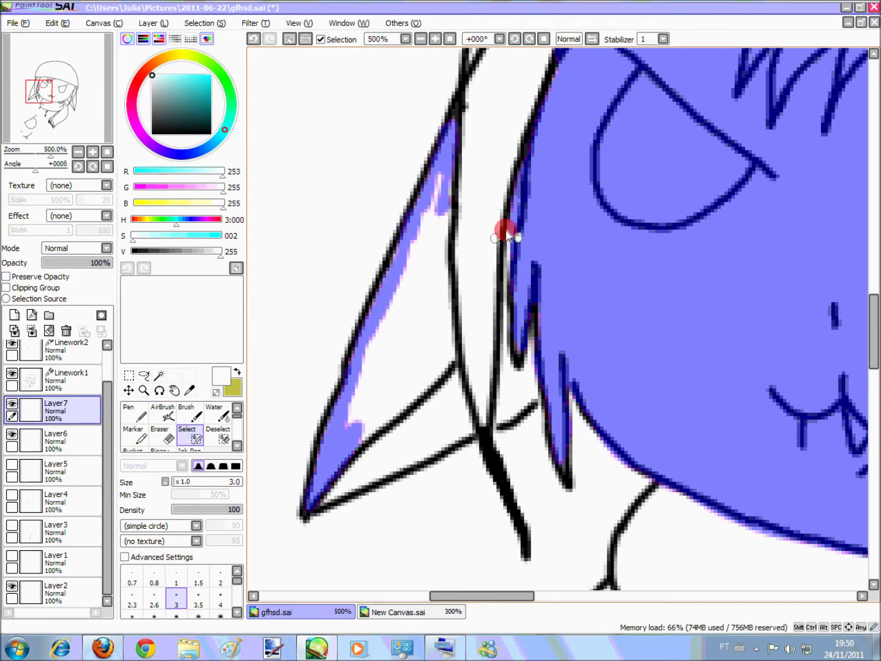
pyautogui.moveTo(405, 243)
pyautogui.mouseDown()
pyautogui.moveTo(381, 279)
pyautogui.moveTo(358, 450)
pyautogui.moveTo(368, 401)
pyautogui.moveTo(414, 382)
pyautogui.mouseUp()
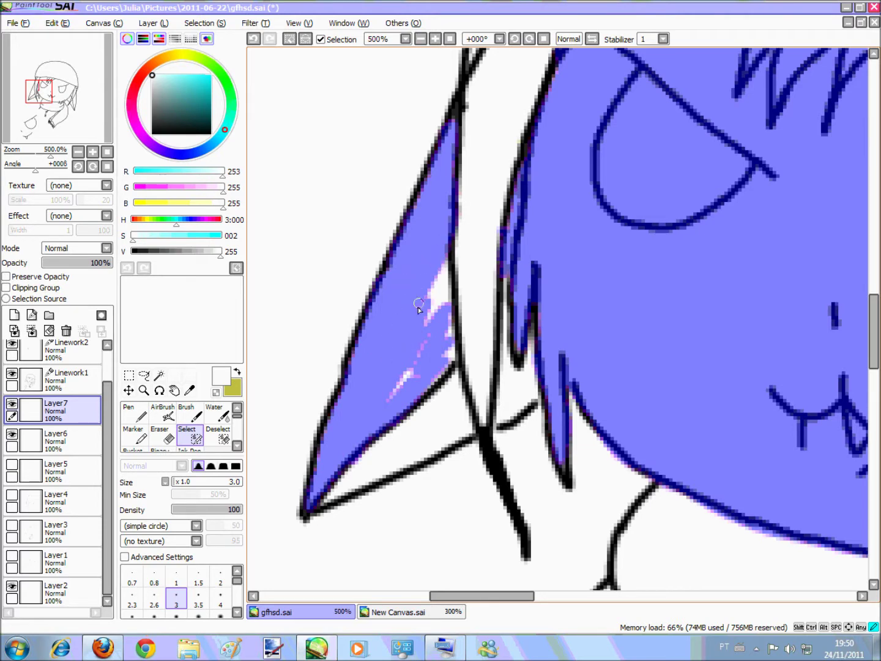
pyautogui.moveTo(418, 304); pyautogui.dragTo(454, 342)
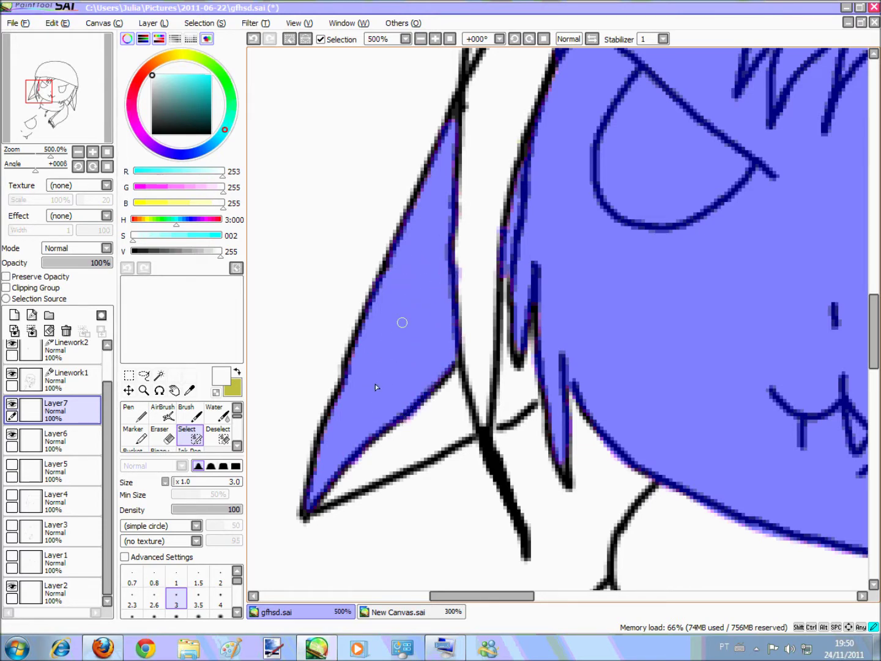
# Paint the selected face and left ear white on Layer7 using the Brush at size 100
pyautogui.click(72, 378)
pyautogui.click(72, 411)
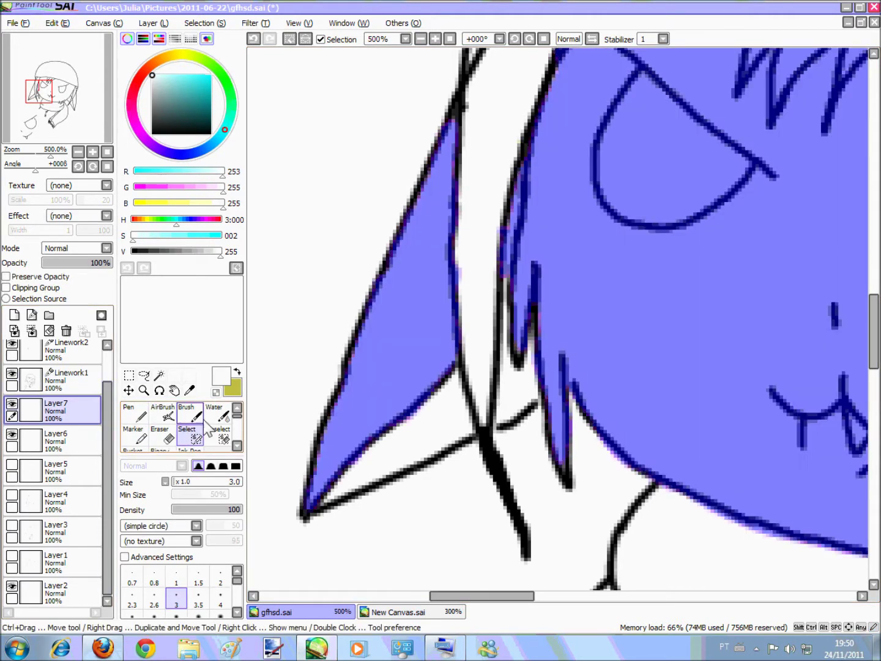
pyautogui.click(198, 417)
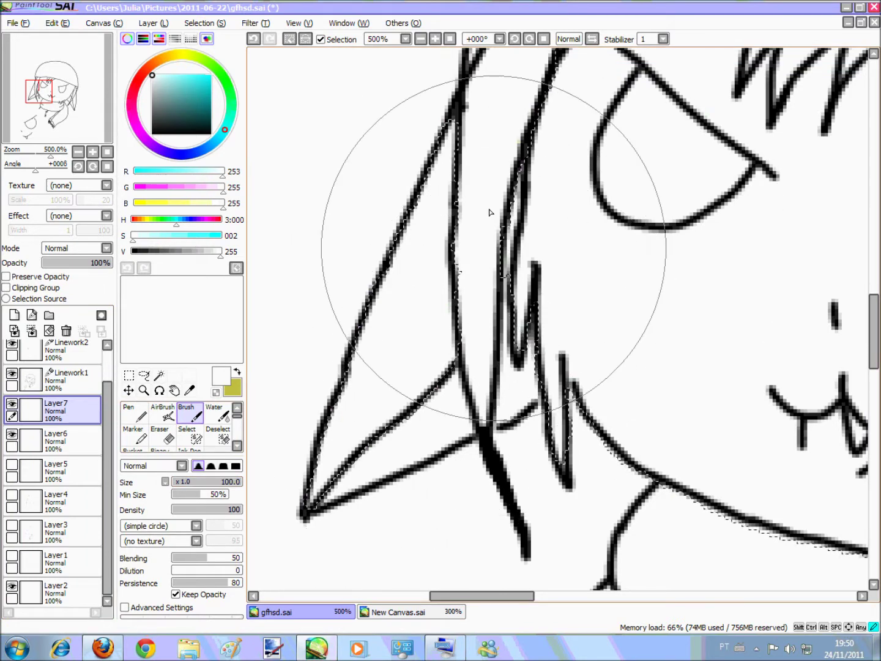
pyautogui.scroll(-3, 684, 257)
pyautogui.moveTo(507, 596); pyautogui.dragTo(547, 596)
pyautogui.moveTo(515, 133); pyautogui.dragTo(564, 257)
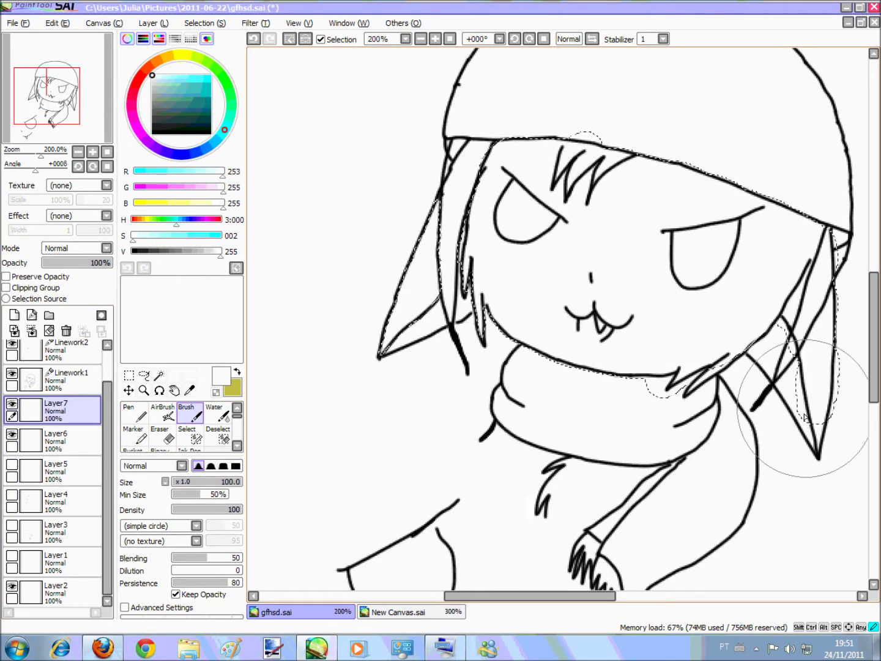
# Extend the selection into the tip of the right ear with the Select brush
pyautogui.moveTo(608, 597); pyautogui.dragTo(695, 594)
pyautogui.scroll(3, 498, 333)
pyautogui.click(188, 435)
pyautogui.moveTo(874, 359); pyautogui.dragTo(873, 382)
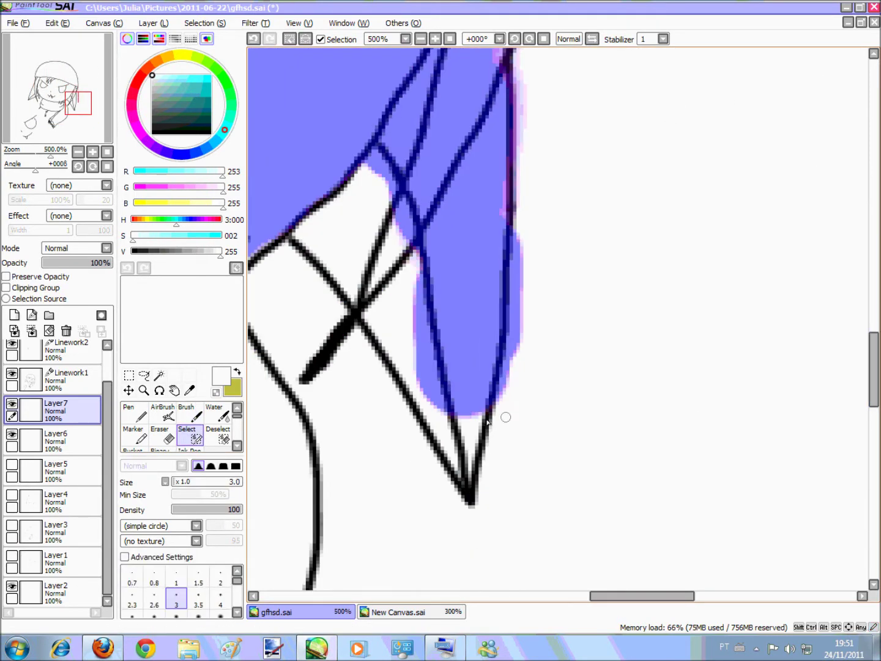
# Paint the selected right ear tip white with the Brush and clear the selection
pyautogui.click(187, 416)
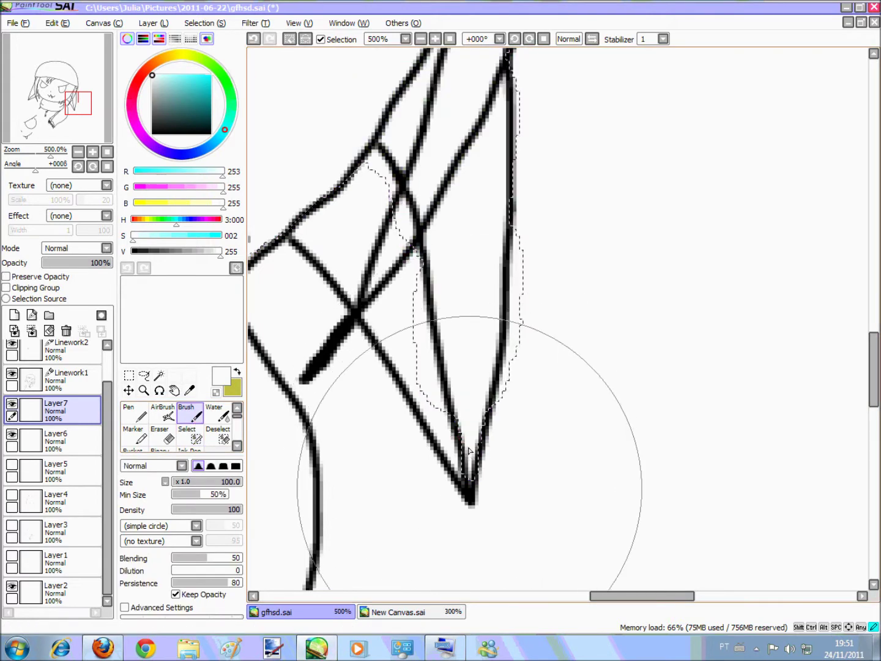
pyautogui.moveTo(610, 596); pyautogui.dragTo(543, 606)
pyautogui.scroll(-4, 603, 242)
pyautogui.click(134, 413)
pyautogui.scroll(5, 396, 574)
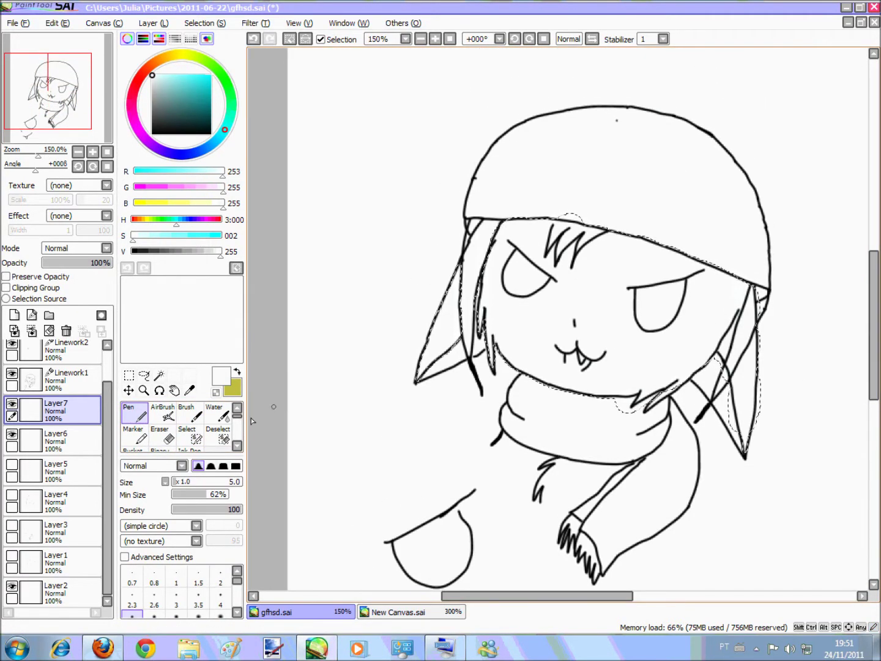
pyautogui.hotkey('ctrl', 'd')
# Create a new layer and sample the light blue of the hat from New Canvas.sai, then return to gfhsd.sai
pyautogui.click(13, 315)
pyautogui.click(189, 390)
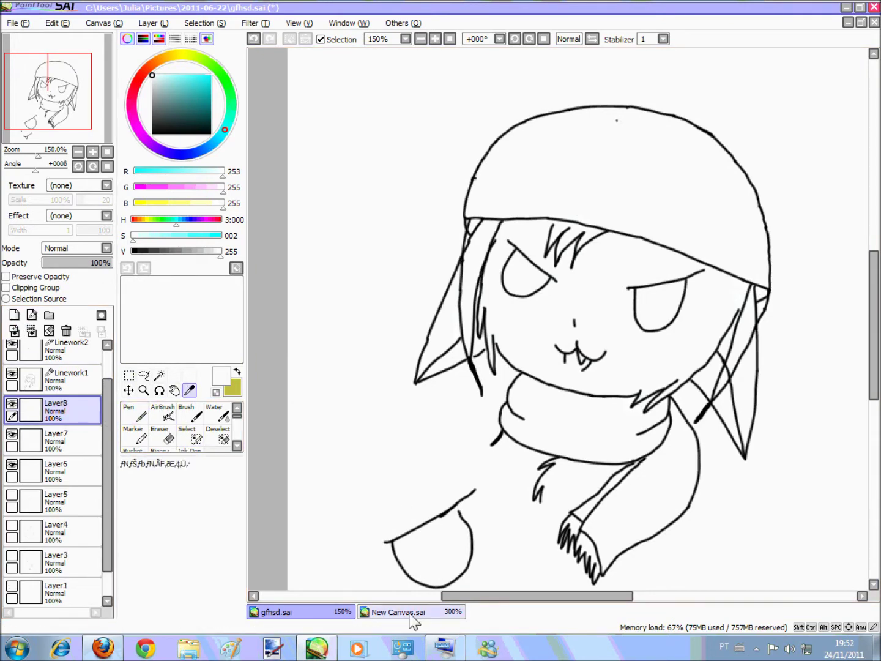
pyautogui.click(398, 612)
pyautogui.click(453, 130)
pyautogui.click(293, 612)
# Paint a selection over the left part and middle of the hat with an enlarged, hard-edged Select brush
pyautogui.click(191, 415)
pyautogui.click(190, 435)
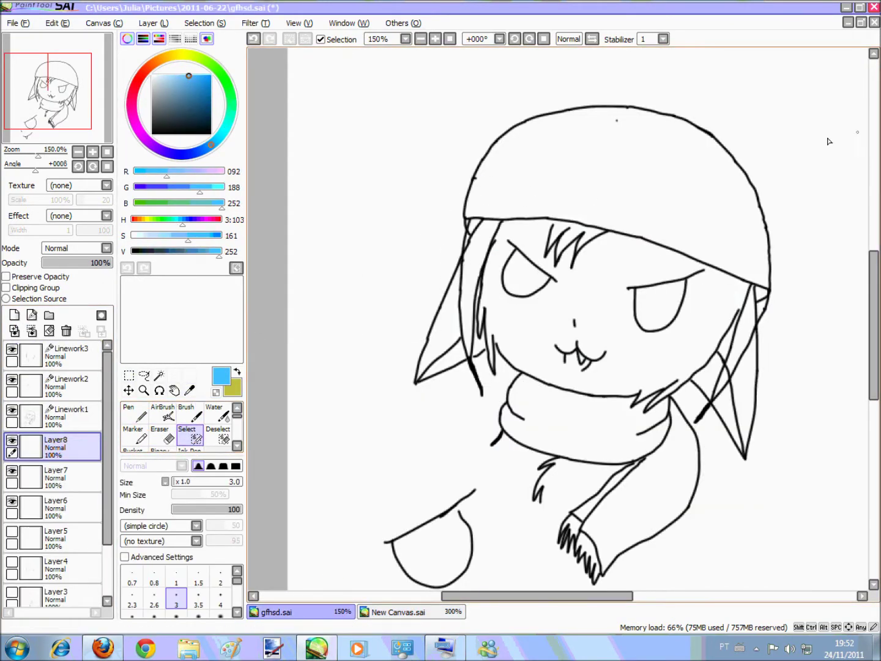
pyautogui.scroll(3, 649, 109)
pyautogui.moveTo(573, 597); pyautogui.dragTo(544, 605)
pyautogui.moveTo(186, 482); pyautogui.dragTo(207, 482)
pyautogui.moveTo(396, 323); pyautogui.dragTo(528, 219)
pyautogui.click(236, 466)
pyautogui.moveTo(439, 271)
pyautogui.mouseDown()
pyautogui.moveTo(608, 198)
pyautogui.moveTo(498, 309)
pyautogui.moveTo(740, 177)
pyautogui.moveTo(439, 274)
pyautogui.moveTo(436, 299)
pyautogui.moveTo(537, 309)
pyautogui.moveTo(707, 288)
pyautogui.moveTo(688, 347)
pyautogui.moveTo(702, 370)
pyautogui.moveTo(807, 294)
pyautogui.mouseUp()
# Extend the selection over the right part of the hat down to the brim with the Select brush at size 21
pyautogui.moveTo(574, 598); pyautogui.dragTo(637, 598)
pyautogui.moveTo(538, 179)
pyautogui.mouseDown()
pyautogui.moveTo(576, 199)
pyautogui.moveTo(513, 404)
pyautogui.moveTo(705, 411)
pyautogui.moveTo(719, 349)
pyautogui.moveTo(623, 444)
pyautogui.moveTo(747, 452)
pyautogui.moveTo(556, 300)
pyautogui.mouseUp()
pyautogui.click(188, 482)
pyautogui.moveTo(784, 515)
pyautogui.mouseDown()
pyautogui.moveTo(761, 534)
pyautogui.moveTo(764, 543)
pyautogui.mouseUp()
pyautogui.moveTo(627, 596); pyautogui.dragTo(647, 595)
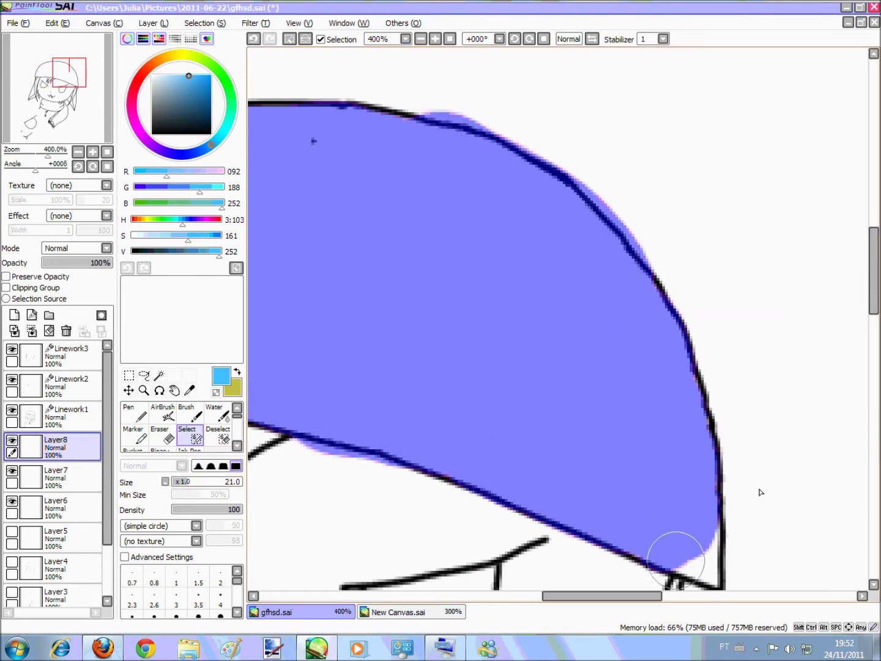
# Select the hat's lower corners with the Select brush at size 4, and undo the patch selected below the right end of the brim
pyautogui.moveTo(874, 277); pyautogui.dragTo(873, 305)
pyautogui.moveTo(612, 596); pyautogui.dragTo(532, 596)
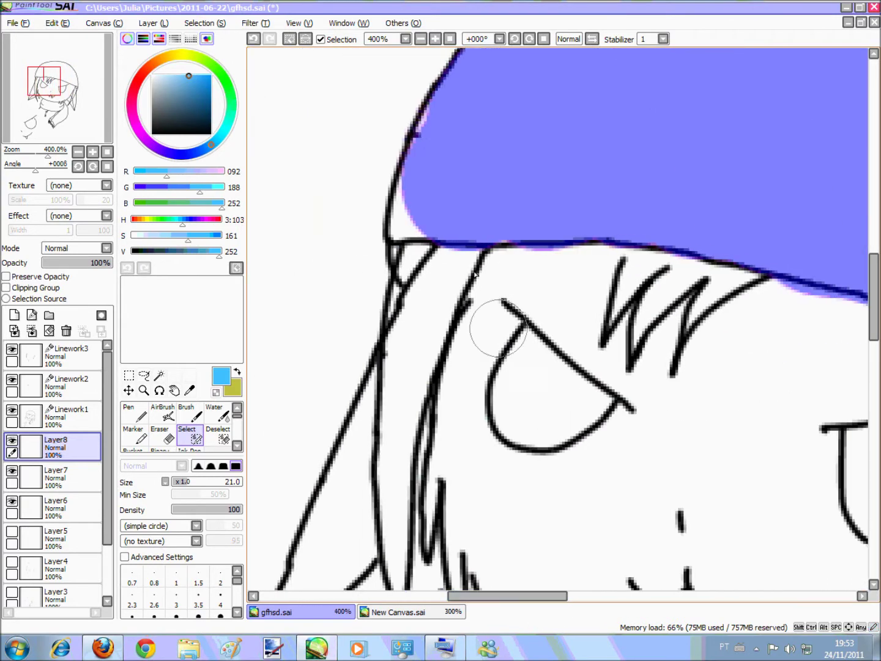
pyautogui.click(176, 481)
pyautogui.moveTo(391, 244); pyautogui.dragTo(398, 246)
pyautogui.moveTo(546, 596)
pyautogui.mouseDown()
pyautogui.moveTo(567, 582)
pyautogui.moveTo(672, 587)
pyautogui.mouseUp()
pyautogui.moveTo(545, 483); pyautogui.dragTo(531, 499)
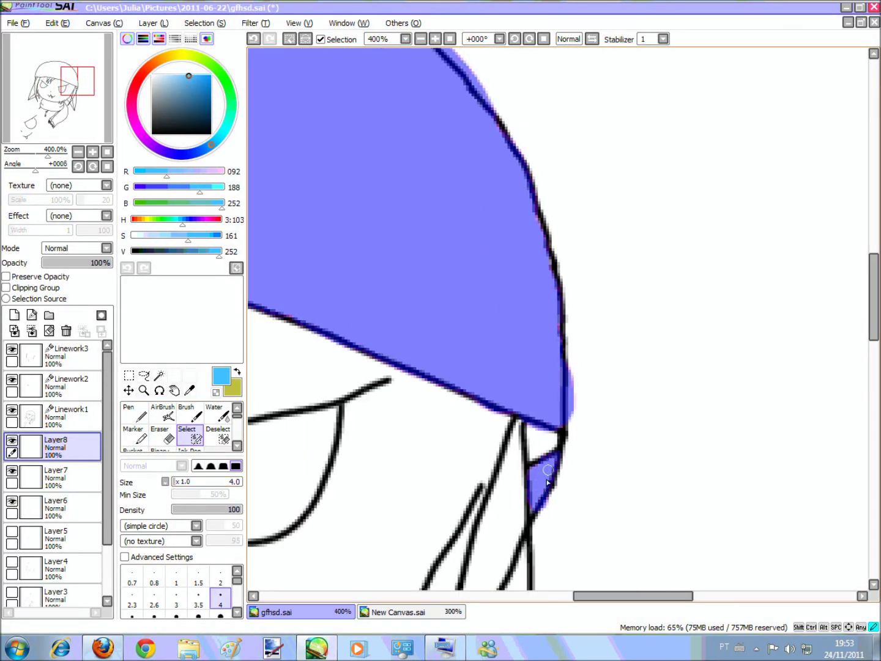
pyautogui.hotkey('ctrl', 'z')
# Fill the selected hat with light blue using the Brush at size 100, and clear the selection
pyautogui.moveTo(594, 596); pyautogui.dragTo(487, 596)
pyautogui.click(194, 414)
pyautogui.moveTo(405, 127)
pyautogui.mouseDown()
pyautogui.moveTo(345, 181)
pyautogui.moveTo(722, 163)
pyautogui.moveTo(844, 110)
pyautogui.mouseUp()
pyautogui.scroll(-5, 655, 194)
pyautogui.scroll(1, 654, 193)
pyautogui.moveTo(653, 194)
pyautogui.mouseDown()
pyautogui.moveTo(660, 216)
pyautogui.moveTo(673, 108)
pyautogui.moveTo(577, 118)
pyautogui.moveTo(610, 201)
pyautogui.moveTo(711, 190)
pyautogui.moveTo(743, 116)
pyautogui.moveTo(745, 219)
pyautogui.mouseUp()
pyautogui.moveTo(474, 596); pyautogui.dragTo(513, 596)
pyautogui.moveTo(691, 228)
pyautogui.mouseDown()
pyautogui.moveTo(465, 123)
pyautogui.moveTo(688, 251)
pyautogui.moveTo(691, 241)
pyautogui.mouseUp()
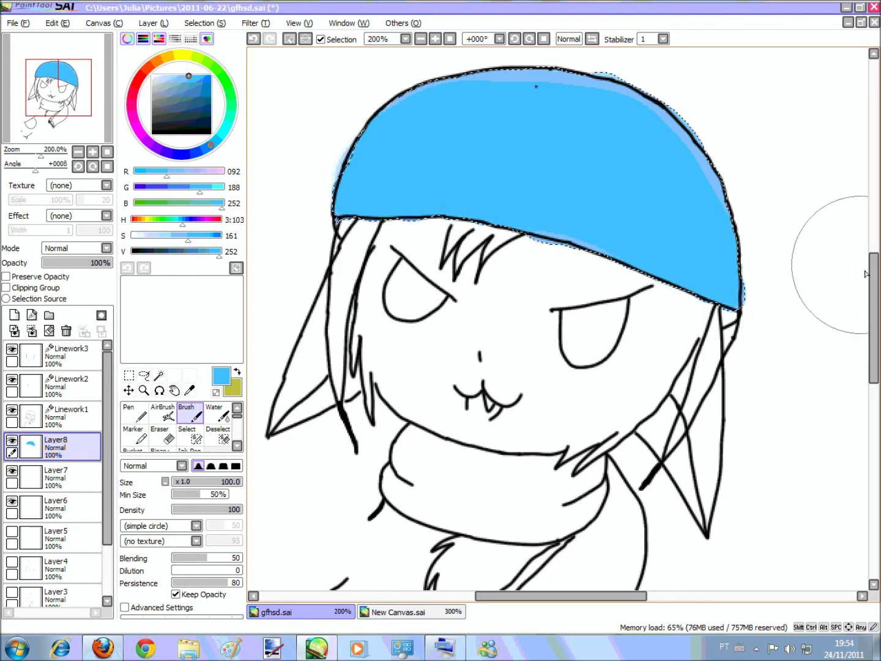
pyautogui.moveTo(873, 265); pyautogui.dragTo(873, 223)
pyautogui.click(130, 375)
pyautogui.click(264, 322)
# Erase the blue that spills below the hat's brim with the Eraser at size 14
pyautogui.click(163, 434)
pyautogui.scroll(1, 641, 270)
pyautogui.scroll(1, 643, 276)
pyautogui.click(177, 607)
pyautogui.scroll(1, 442, 422)
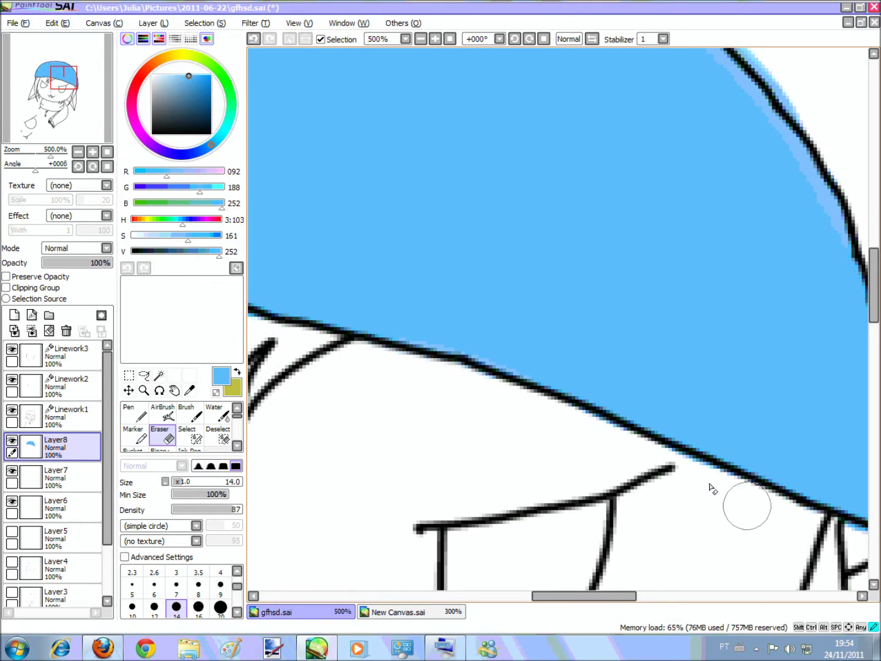
pyautogui.click(653, 596)
pyautogui.moveTo(636, 598); pyautogui.dragTo(515, 581)
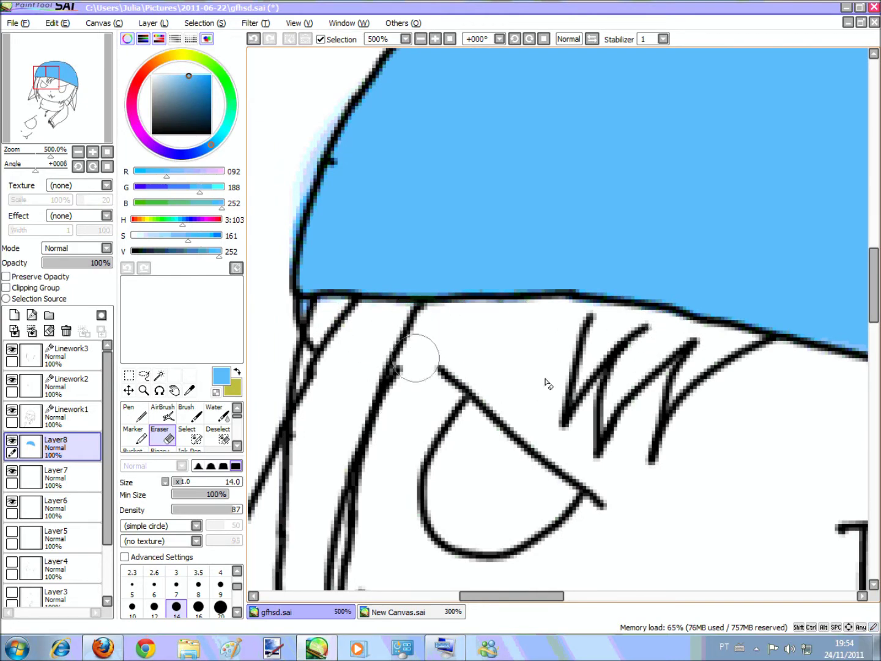
# Erase the blue spilling outside the hat's curved outline with the Eraser at size 6
pyautogui.scroll(5, 351, 344)
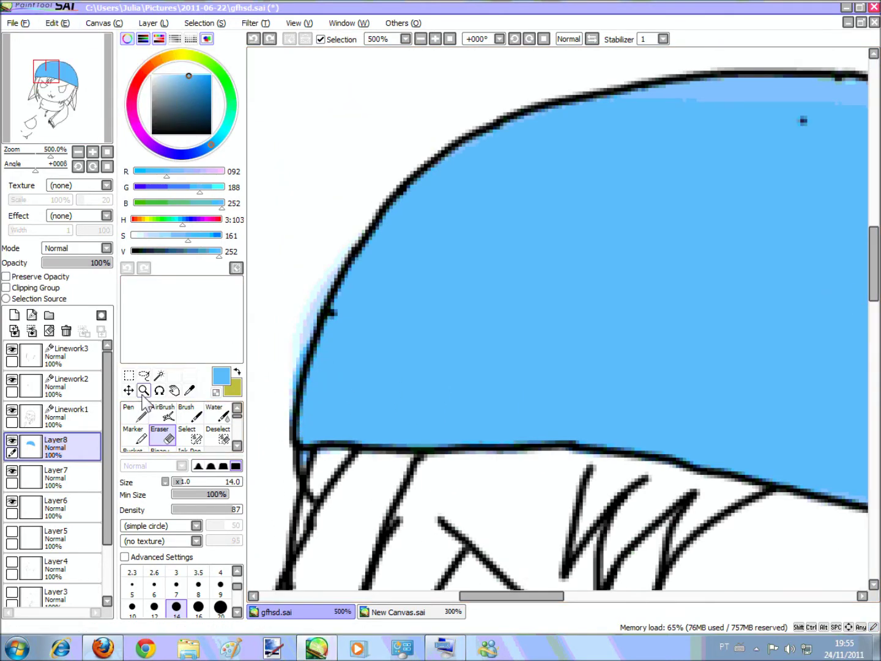
pyautogui.click(154, 586)
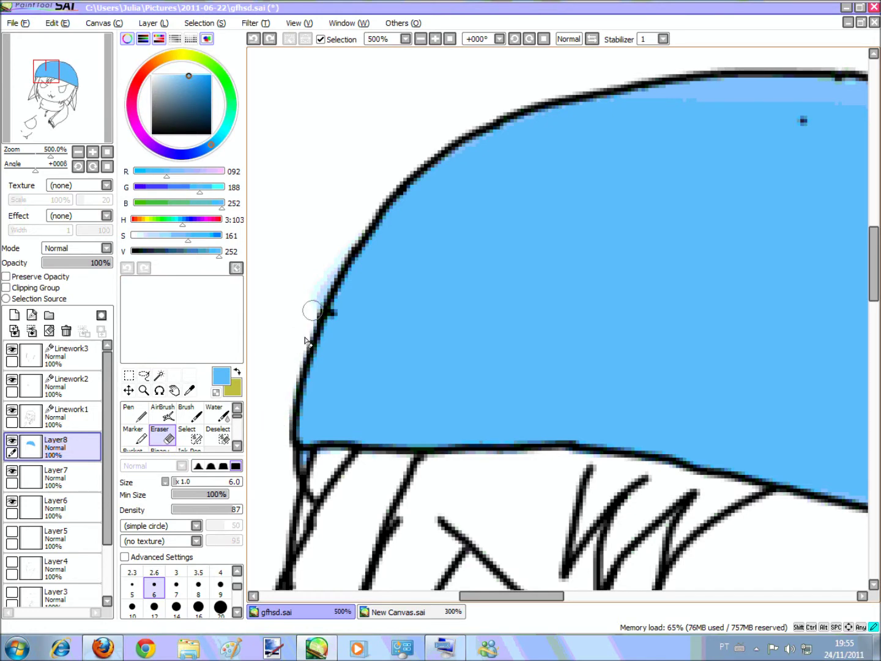
pyautogui.moveTo(873, 235); pyautogui.dragTo(873, 221)
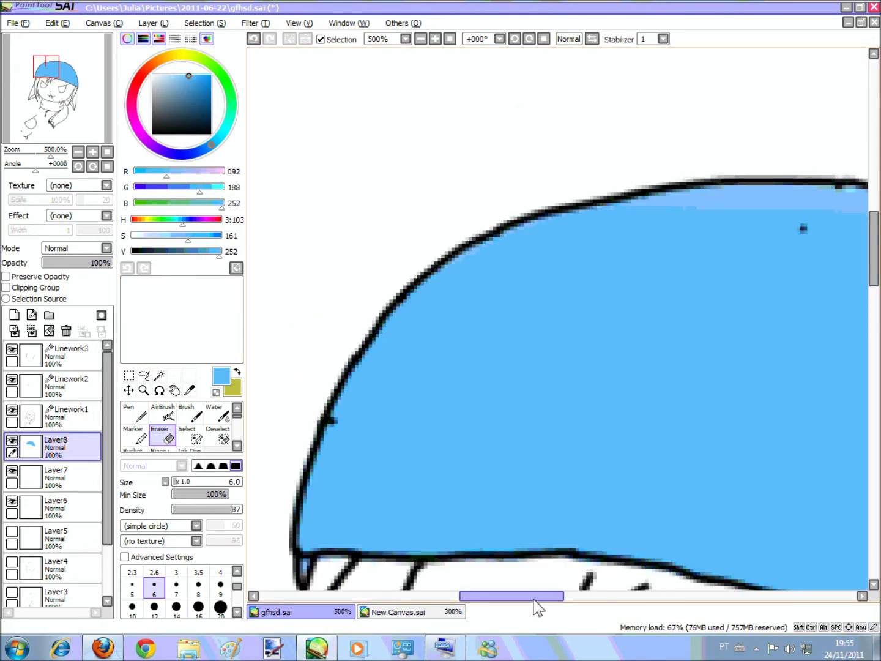
pyautogui.moveTo(535, 596); pyautogui.dragTo(636, 596)
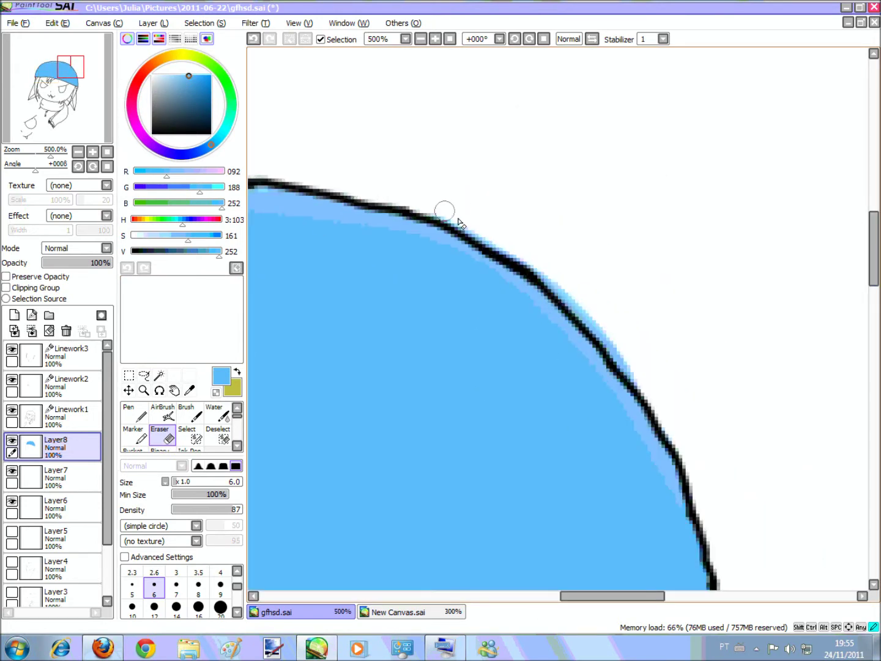
pyautogui.moveTo(873, 256)
pyautogui.mouseDown()
pyautogui.moveTo(851, 334)
pyautogui.moveTo(859, 258)
pyautogui.mouseUp()
pyautogui.moveTo(636, 597); pyautogui.dragTo(584, 597)
# Remove the stray marks inside the hat from the linework layers, and make Layer8 active again
pyautogui.click(69, 416)
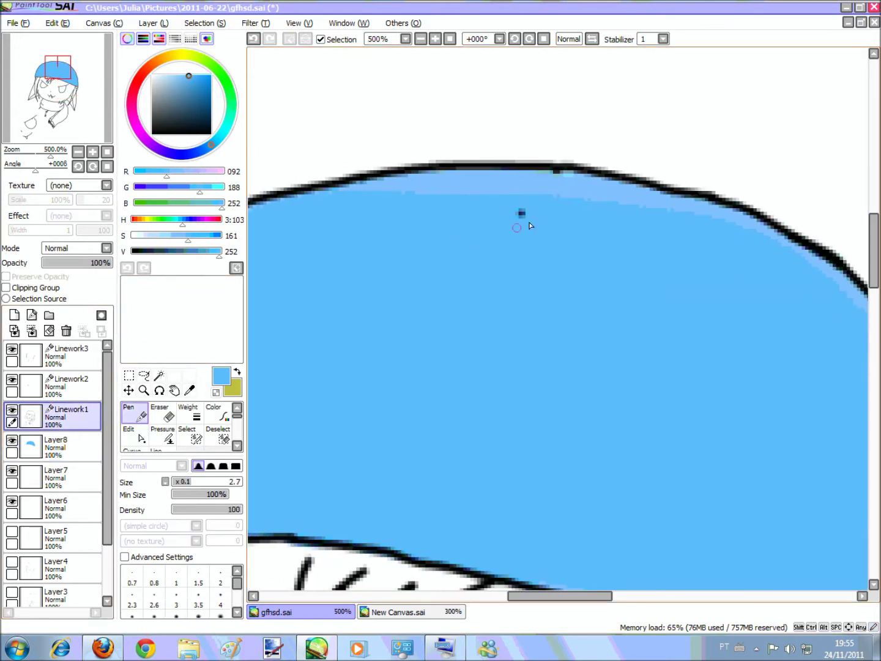
pyautogui.click(79, 389)
pyautogui.click(78, 357)
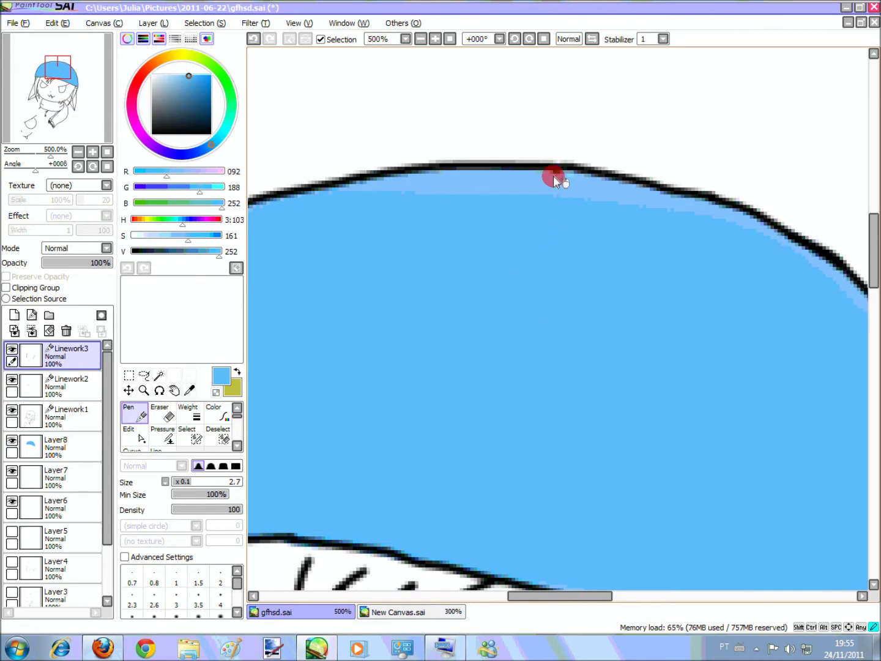
pyautogui.moveTo(543, 604); pyautogui.dragTo(499, 603)
pyautogui.click(78, 449)
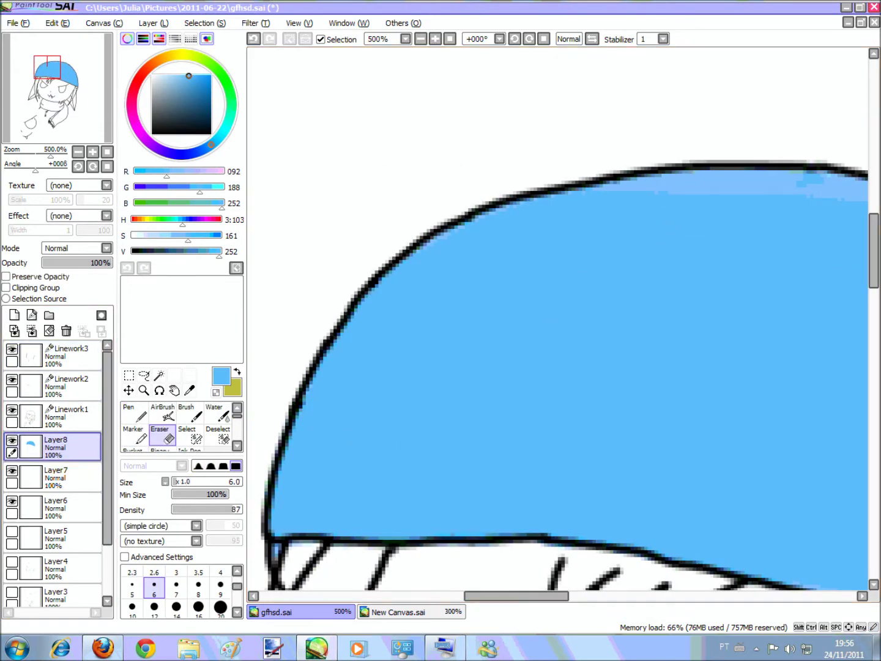
pyautogui.moveTo(873, 261); pyautogui.dragTo(856, 332)
pyautogui.scroll(-3, 856, 333)
# Sample the scarf's brown from New Canvas.sai and add a new layer to gfhsd.sai for the scarf
pyautogui.click(392, 612)
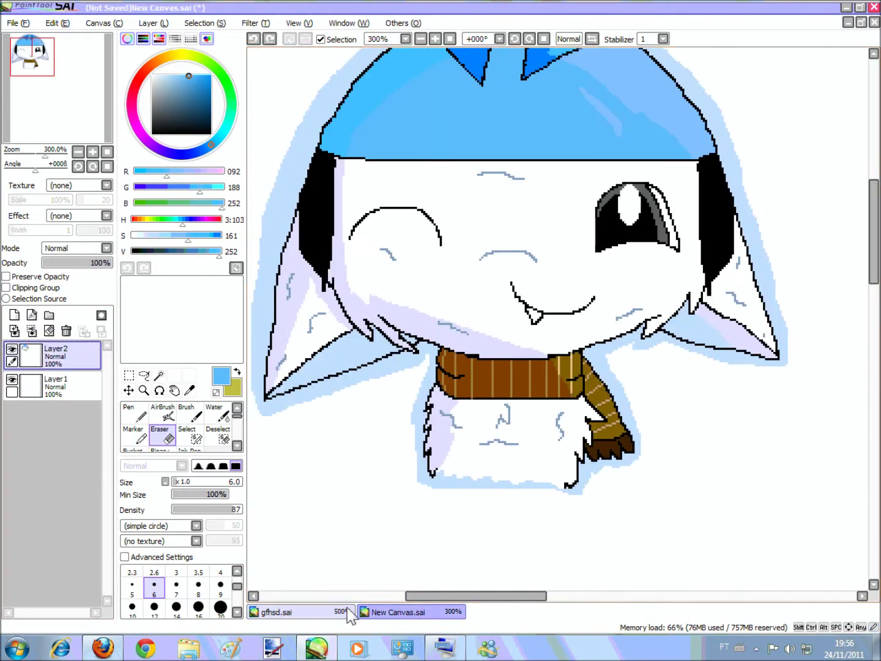
pyautogui.press('alt')
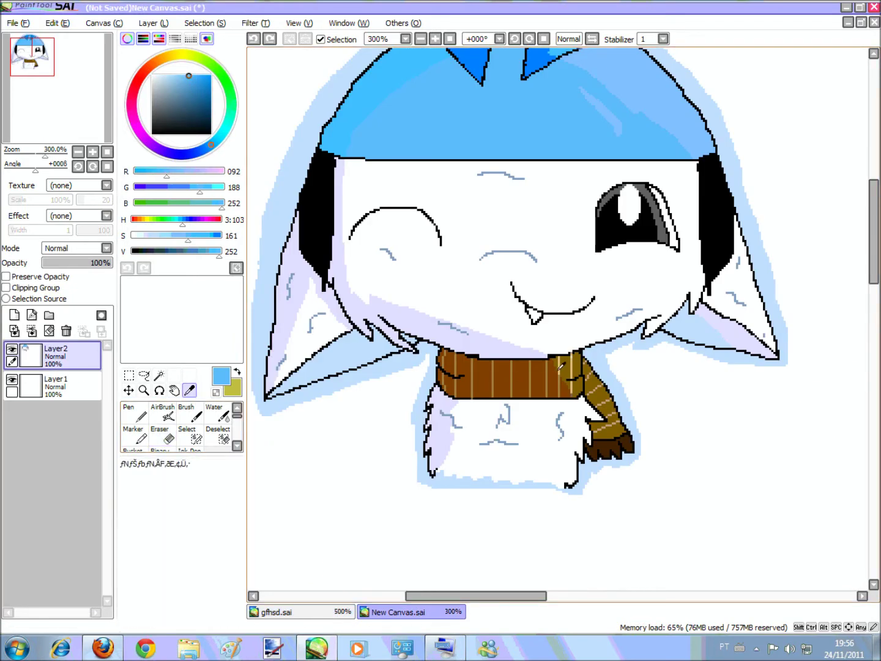
pyautogui.click(561, 366)
pyautogui.click(275, 612)
pyautogui.click(186, 436)
pyautogui.click(14, 315)
# Paint a selection over the left end of the scarf, reducing the Select brush to size 3 for the edges
pyautogui.moveTo(454, 363); pyautogui.dragTo(441, 380)
pyautogui.moveTo(197, 484); pyautogui.dragTo(205, 486)
pyautogui.moveTo(443, 381)
pyautogui.mouseDown()
pyautogui.moveTo(465, 346)
pyautogui.moveTo(480, 364)
pyautogui.mouseUp()
pyautogui.click(176, 593)
pyautogui.moveTo(413, 415); pyautogui.dragTo(400, 449)
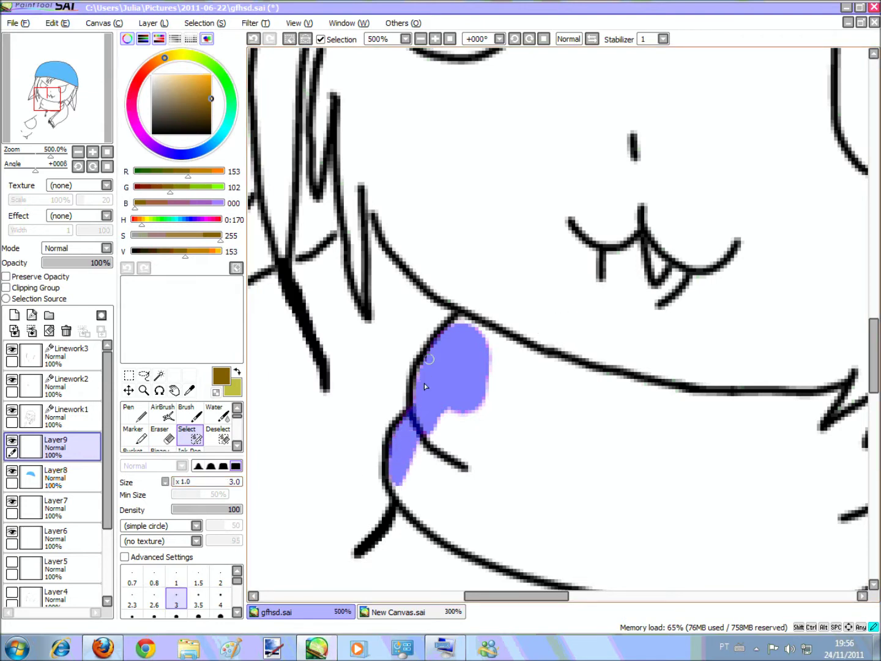
# Extend the selection along the scarf's upper edge, around the hair spikes and over its right folds, redoing one stroke
pyautogui.moveTo(497, 342); pyautogui.dragTo(579, 383)
pyautogui.moveTo(499, 596); pyautogui.dragTo(521, 597)
pyautogui.hotkey('ctrl', 'z')
pyautogui.moveTo(423, 363)
pyautogui.mouseDown()
pyautogui.moveTo(498, 407)
pyautogui.moveTo(470, 387)
pyautogui.moveTo(603, 402)
pyautogui.moveTo(484, 397)
pyautogui.mouseUp()
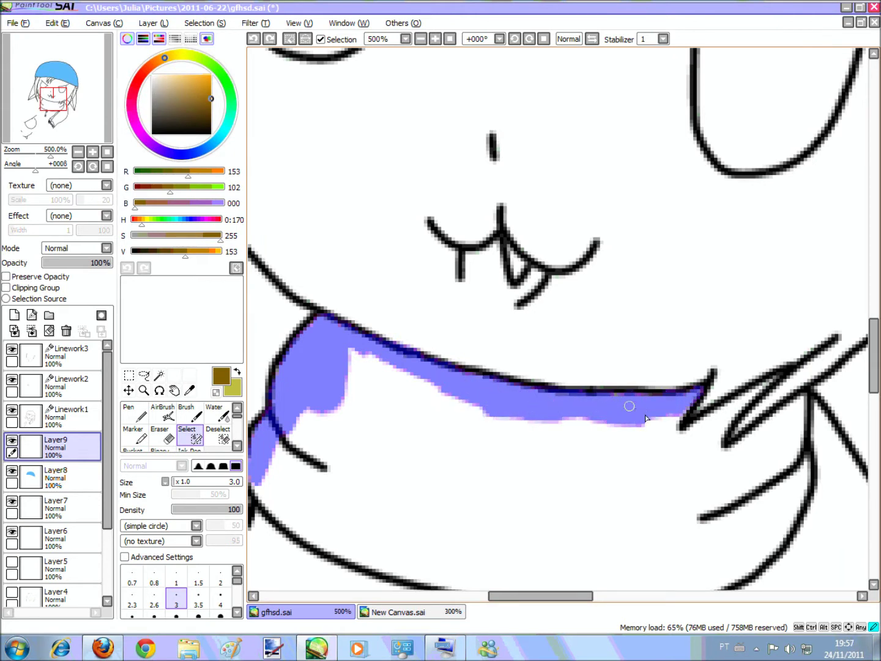
pyautogui.moveTo(663, 434); pyautogui.dragTo(711, 460)
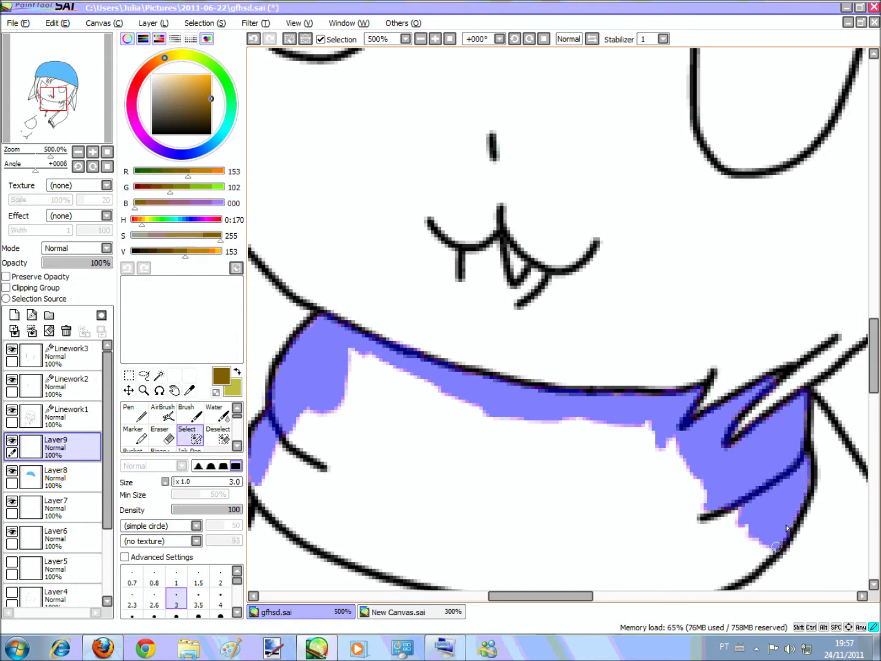
# Paint the selection along the scarf's lower edge to join both ends
pyautogui.scroll(-3, 557, 585)
pyautogui.moveTo(772, 380); pyautogui.dragTo(707, 421)
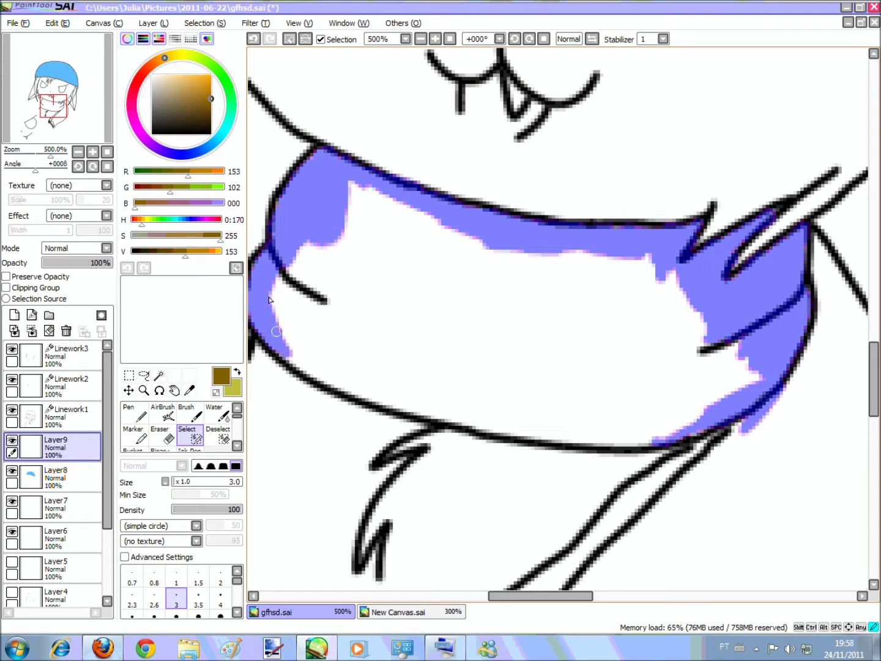
pyautogui.moveTo(410, 406); pyautogui.dragTo(581, 435)
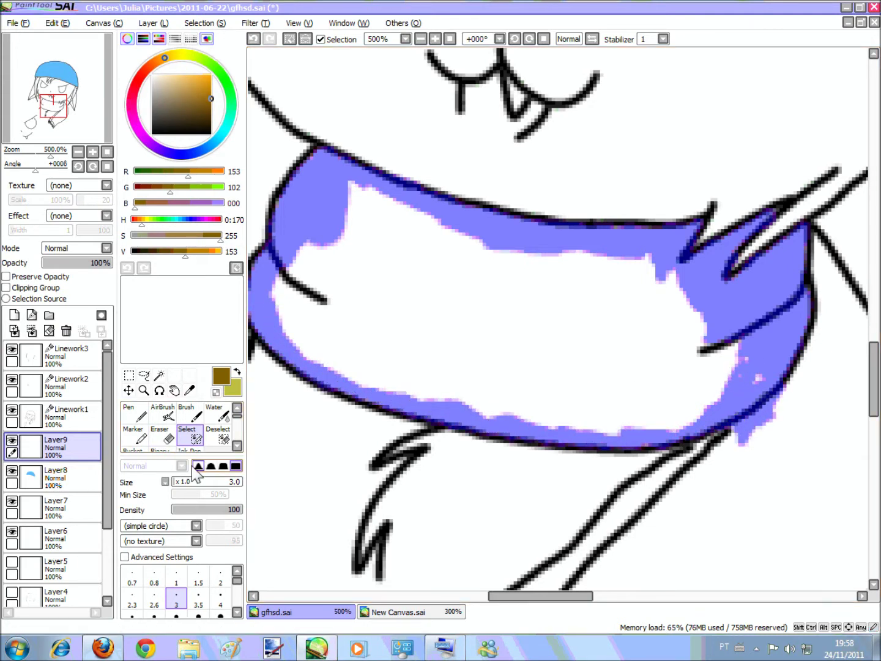
# Enlarge the Select brush to size 47 and extend the selection over the scarf's interior and most of its hanging tail
pyautogui.click(204, 481)
pyautogui.moveTo(360, 269)
pyautogui.mouseDown()
pyautogui.moveTo(358, 295)
pyautogui.moveTo(375, 280)
pyautogui.moveTo(700, 353)
pyautogui.moveTo(460, 376)
pyautogui.mouseUp()
pyautogui.moveTo(553, 595); pyautogui.dragTo(579, 595)
pyautogui.moveTo(660, 414); pyautogui.dragTo(649, 454)
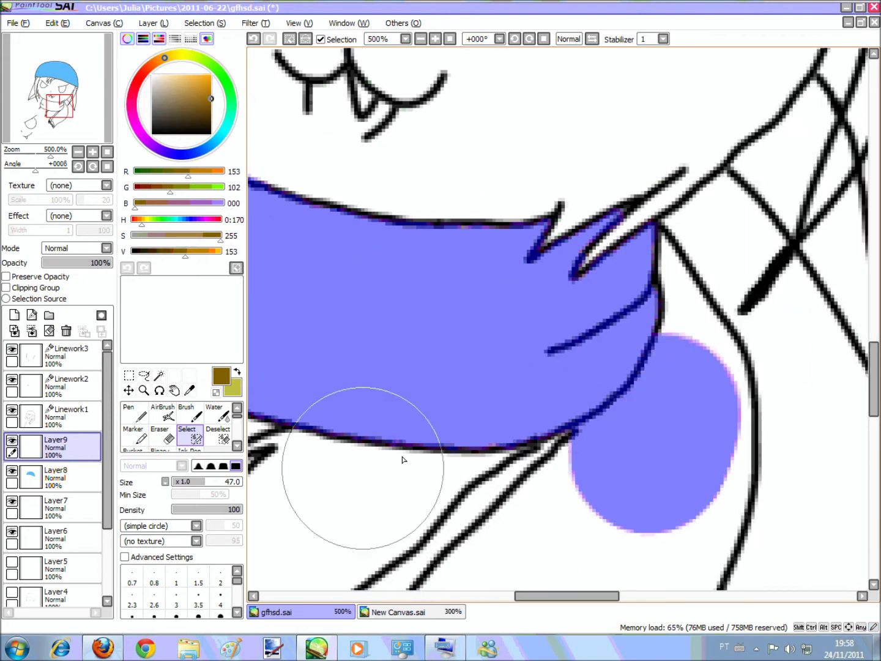
pyautogui.scroll(-3, 366, 472)
pyautogui.moveTo(612, 277)
pyautogui.mouseDown()
pyautogui.moveTo(512, 374)
pyautogui.moveTo(501, 369)
pyautogui.moveTo(594, 275)
pyautogui.moveTo(668, 294)
pyautogui.moveTo(674, 217)
pyautogui.moveTo(596, 375)
pyautogui.moveTo(501, 429)
pyautogui.moveTo(586, 366)
pyautogui.moveTo(479, 390)
pyautogui.mouseUp()
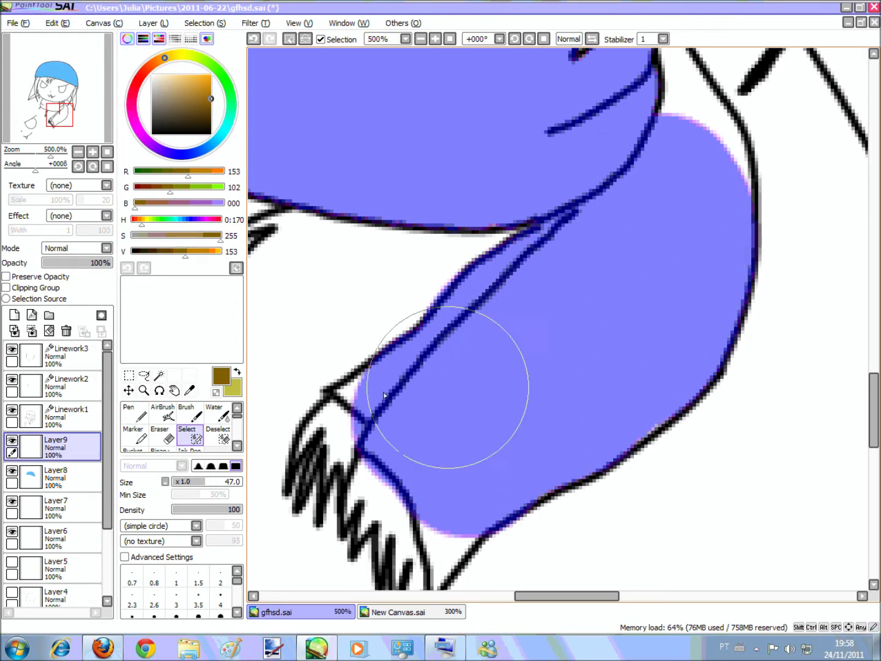
# Complete the selection at the tail's corners and its upper outer edge with the Select brush at size 3
pyautogui.click(190, 418)
pyautogui.click(190, 437)
pyautogui.click(176, 598)
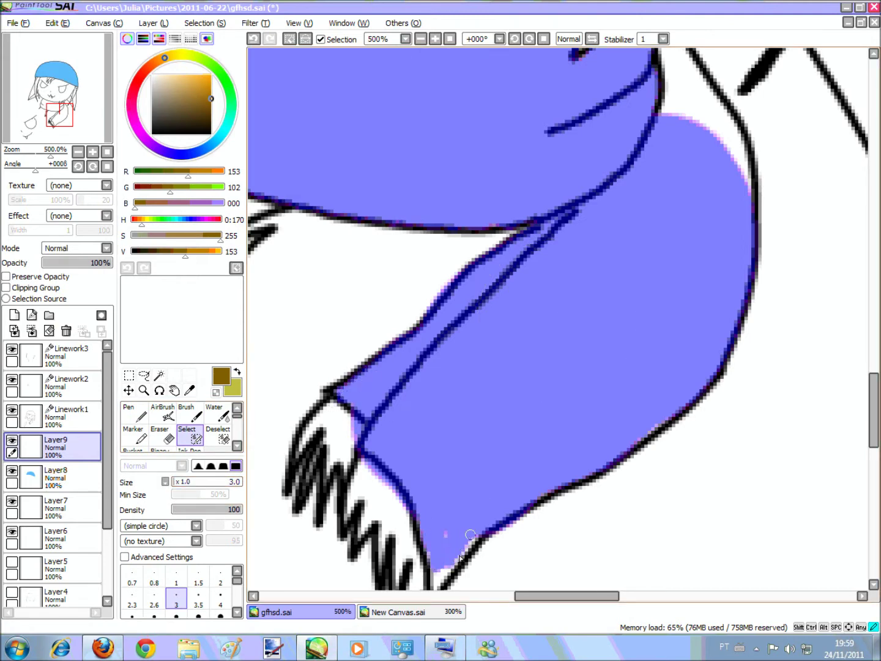
pyautogui.scroll(-3, 463, 484)
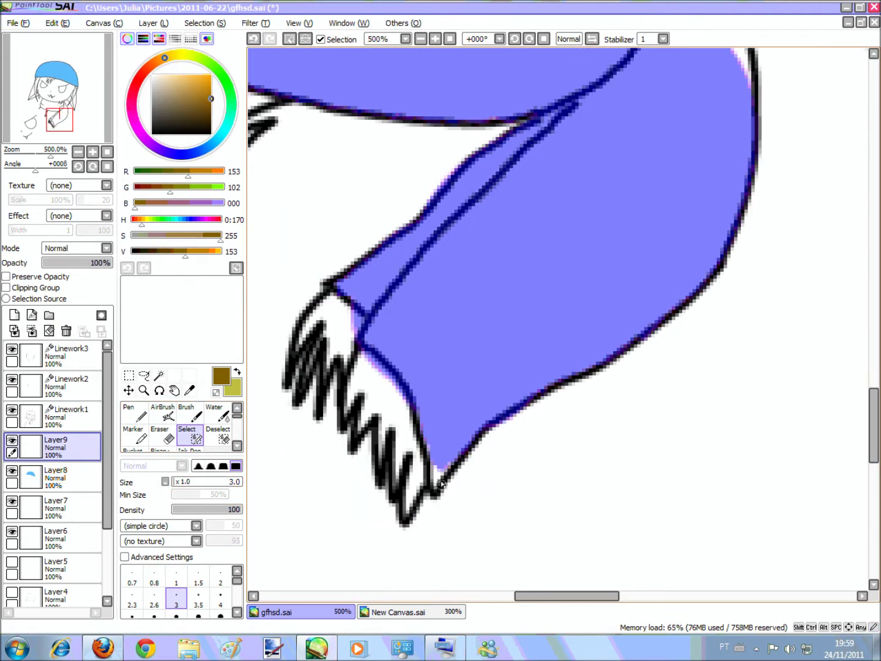
pyautogui.scroll(6, 686, 243)
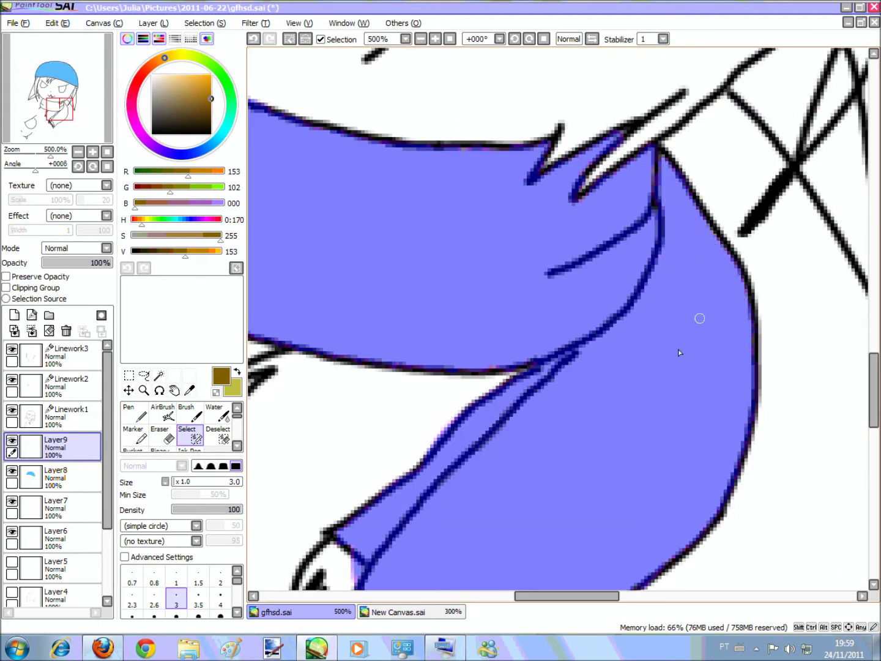
# Paint the entire masked scarf and its tail brown on Layer9 with the Brush at size 100
pyautogui.press('b')
pyautogui.moveTo(554, 437)
pyautogui.mouseDown()
pyautogui.moveTo(644, 404)
pyautogui.moveTo(592, 274)
pyautogui.moveTo(416, 453)
pyautogui.moveTo(531, 490)
pyautogui.moveTo(576, 480)
pyautogui.moveTo(548, 583)
pyautogui.mouseUp()
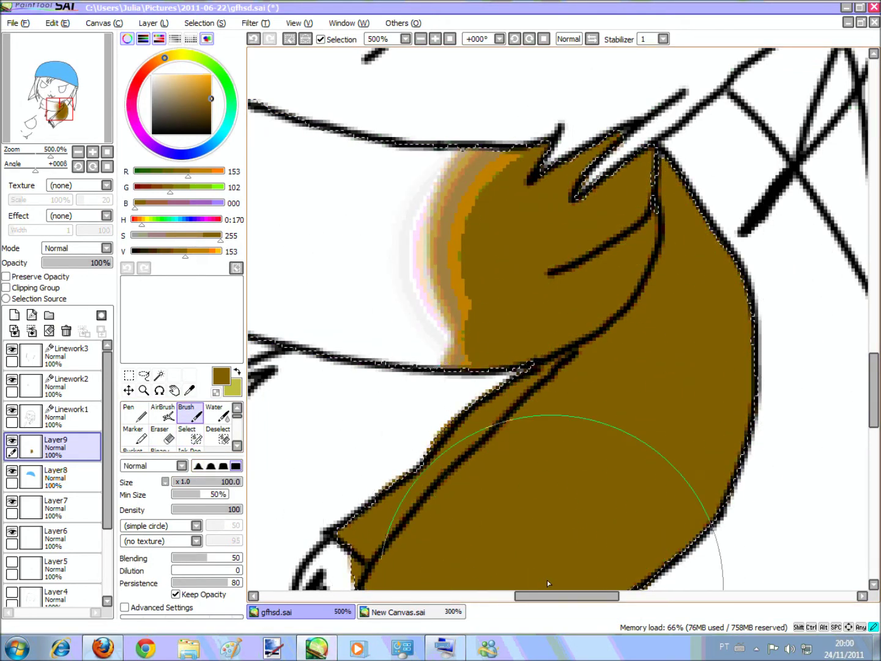
pyautogui.scroll(-3, 547, 583)
pyautogui.moveTo(507, 452); pyautogui.dragTo(364, 383)
pyautogui.moveTo(598, 222); pyautogui.dragTo(275, 218)
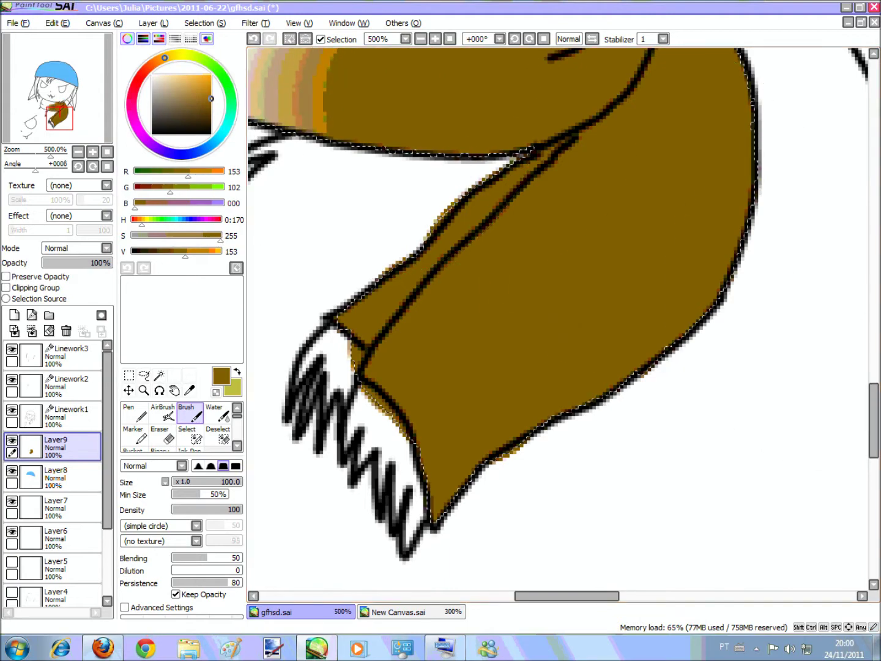
pyautogui.moveTo(874, 422); pyautogui.dragTo(873, 386)
pyautogui.moveTo(572, 595); pyautogui.dragTo(543, 595)
pyautogui.moveTo(602, 261)
pyautogui.mouseDown()
pyautogui.moveTo(505, 303)
pyautogui.moveTo(409, 235)
pyautogui.mouseUp()
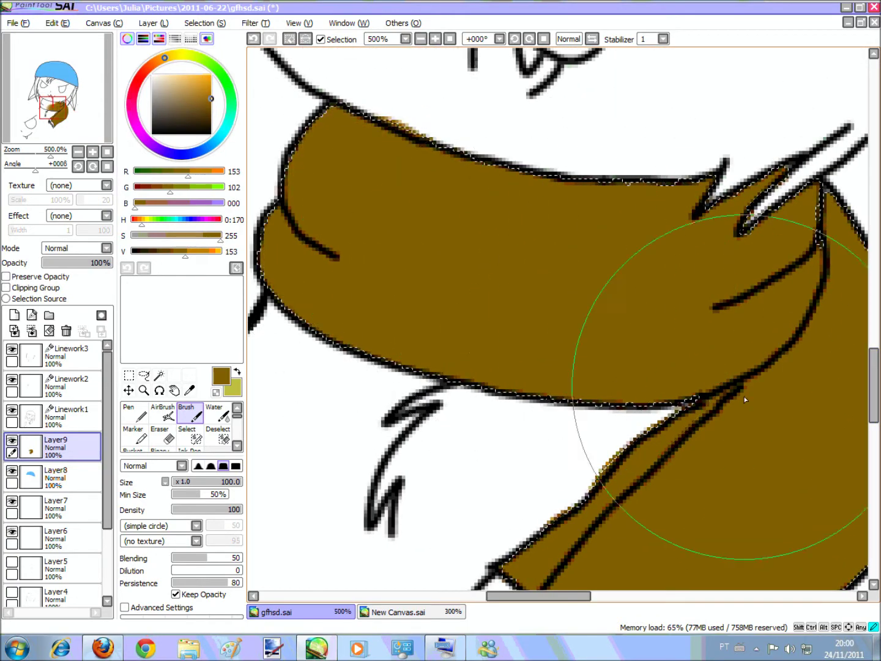
# Clear the selection and erase the brown spilling past the scarf's outline, reducing the eraser to size 1
pyautogui.scroll(-3, 745, 398)
pyautogui.scroll(4, 746, 399)
pyautogui.press('e')
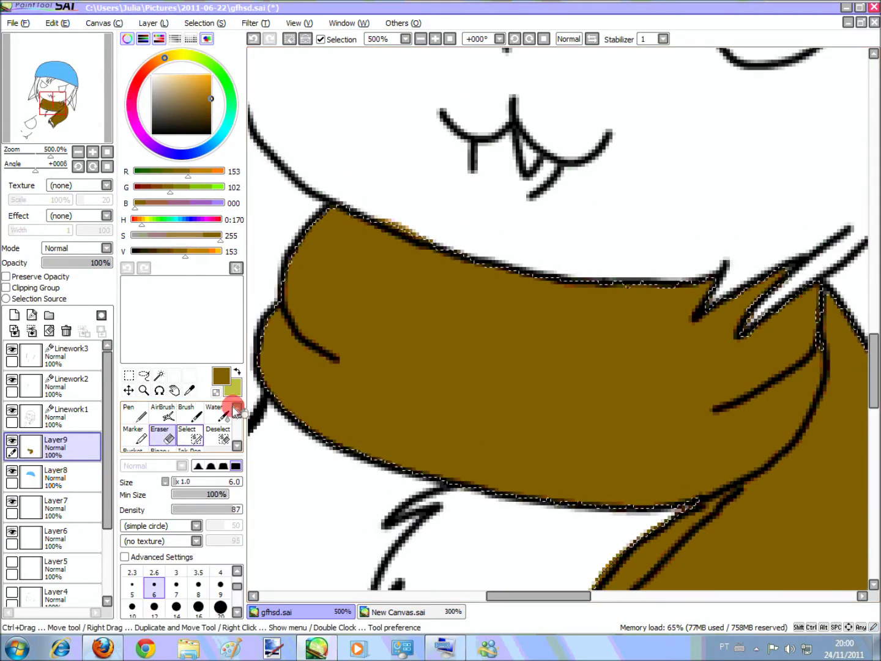
pyautogui.click(129, 377)
pyautogui.hotkey('ctrl', 'd')
pyautogui.click(161, 436)
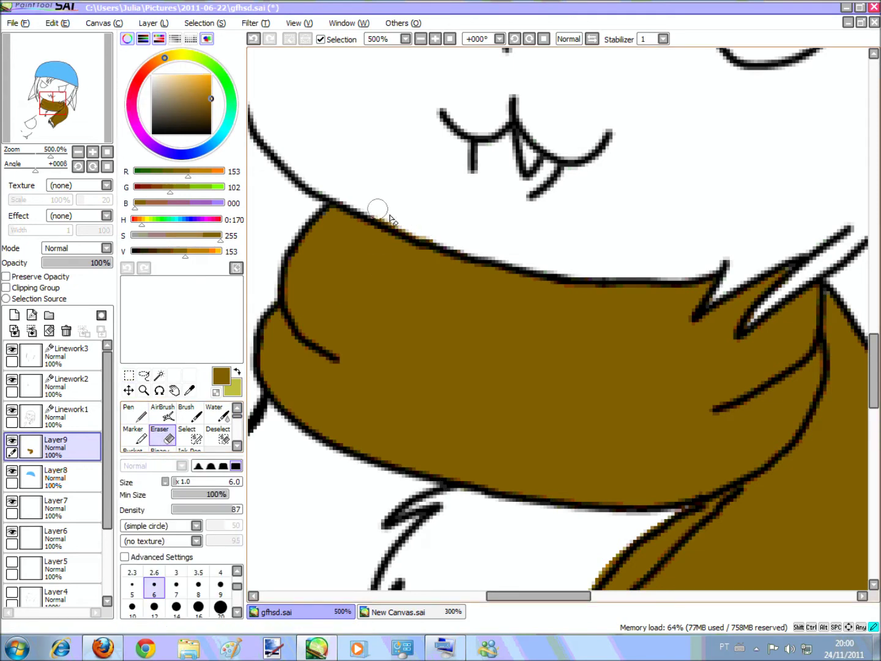
pyautogui.click(179, 481)
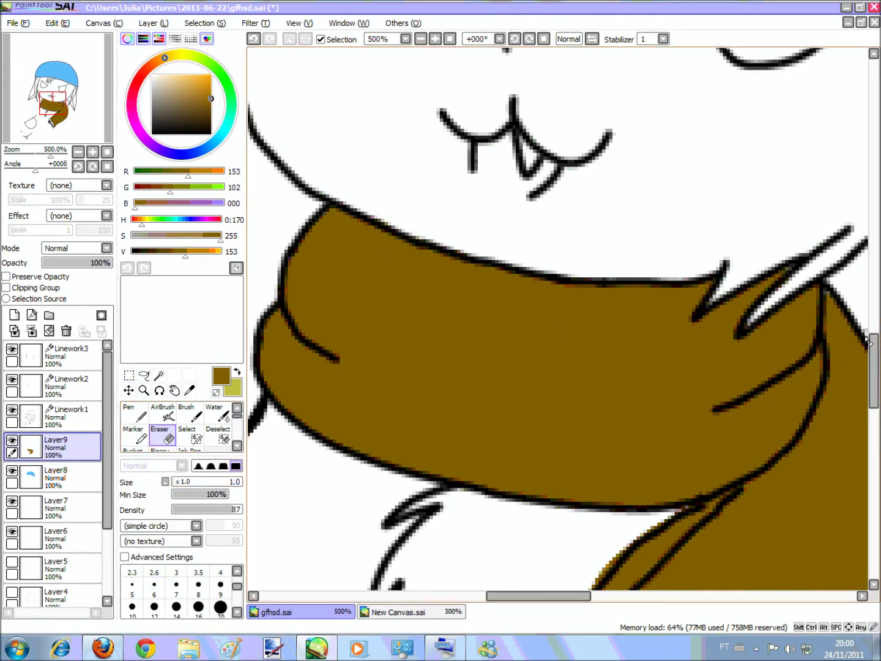
pyautogui.scroll(-5, 845, 380)
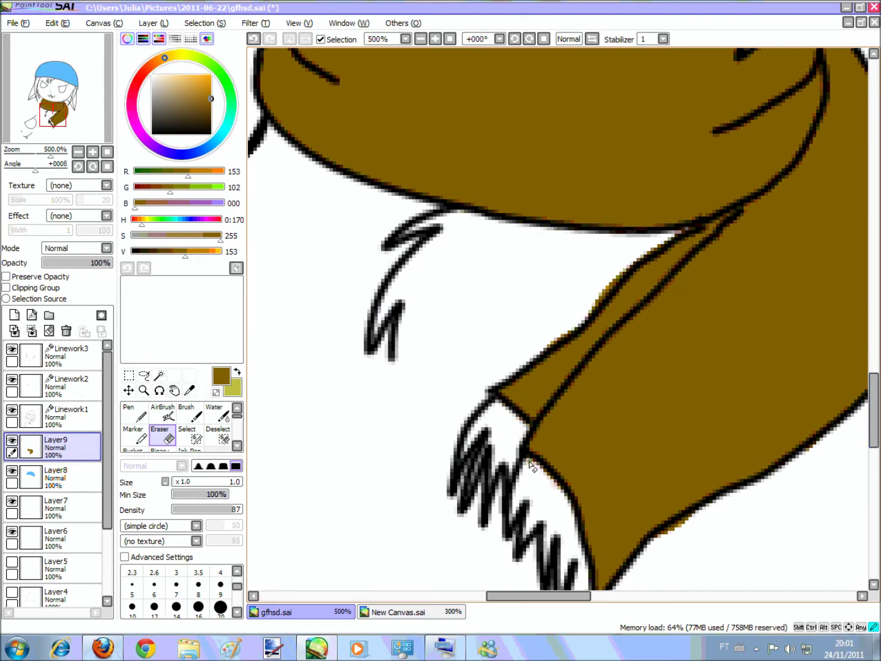
pyautogui.moveTo(873, 416); pyautogui.dragTo(876, 368)
# Sample the black from the drawing in New Canvas.sai and lighten it to a dark grey with value 60 for gfhsd.sai
pyautogui.click(395, 612)
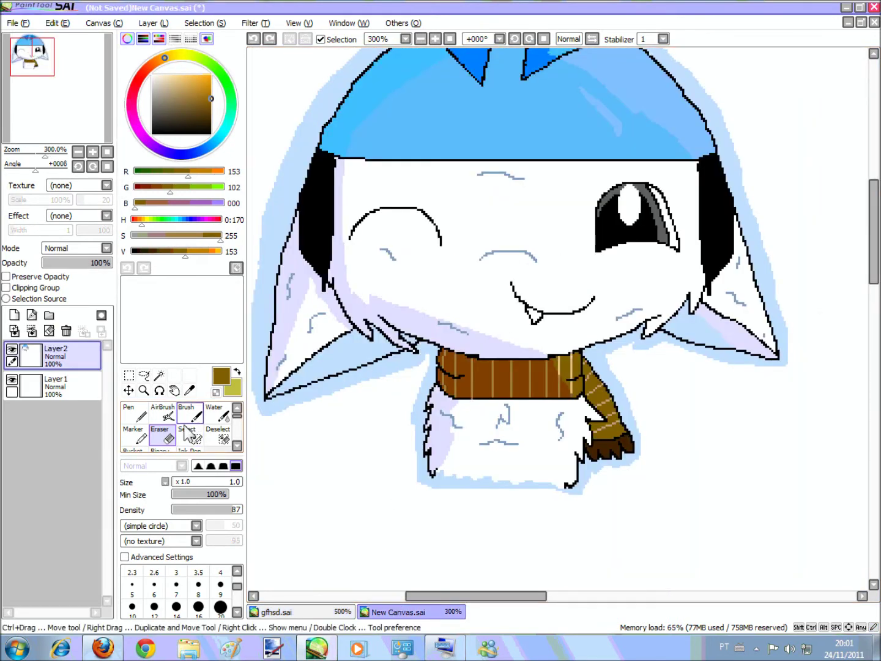
pyautogui.moveTo(135, 251); pyautogui.dragTo(161, 252)
pyautogui.click(327, 610)
pyautogui.moveTo(533, 597); pyautogui.dragTo(575, 597)
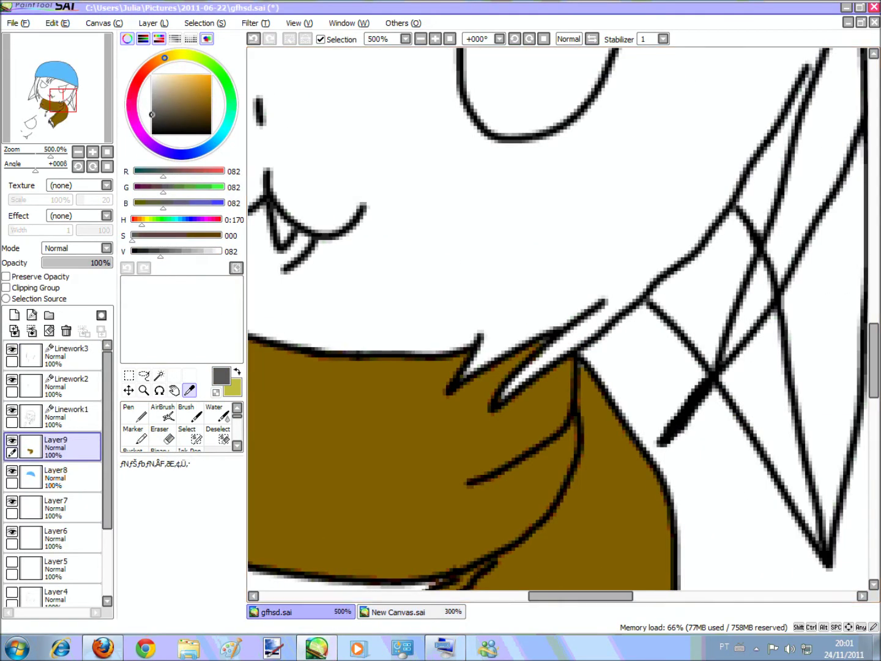
pyautogui.moveTo(873, 361); pyautogui.dragTo(874, 348)
pyautogui.moveTo(586, 596); pyautogui.dragTo(615, 597)
pyautogui.click(153, 251)
# Paint a selection over the hair strand crossing the right ear, from its lower tip up to the hat
pyautogui.click(189, 434)
pyautogui.moveTo(586, 423)
pyautogui.mouseDown()
pyautogui.moveTo(575, 449)
pyautogui.moveTo(601, 426)
pyautogui.mouseUp()
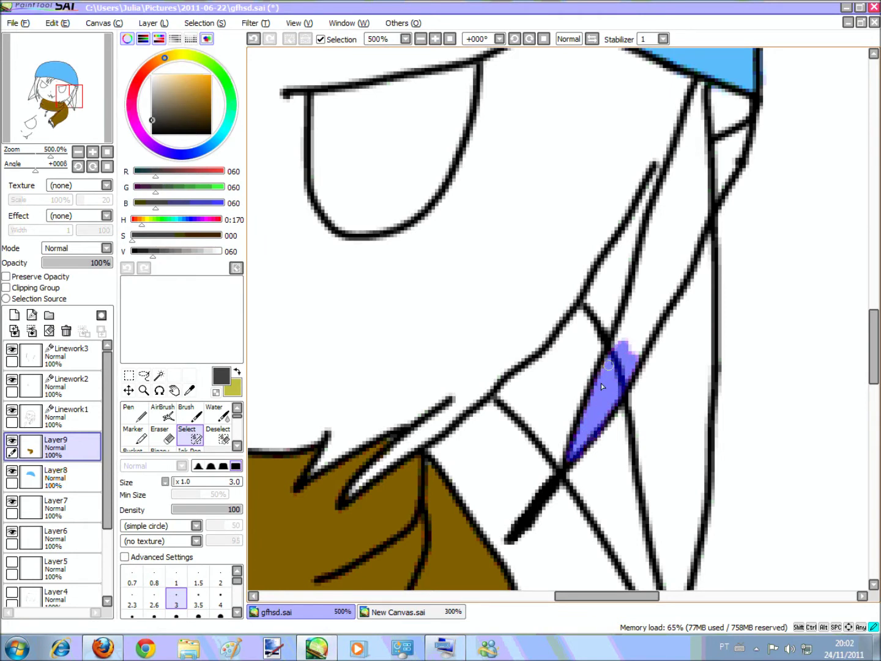
pyautogui.moveTo(640, 300)
pyautogui.mouseDown()
pyautogui.moveTo(667, 269)
pyautogui.moveTo(658, 187)
pyautogui.moveTo(691, 202)
pyautogui.moveTo(691, 137)
pyautogui.moveTo(702, 212)
pyautogui.mouseUp()
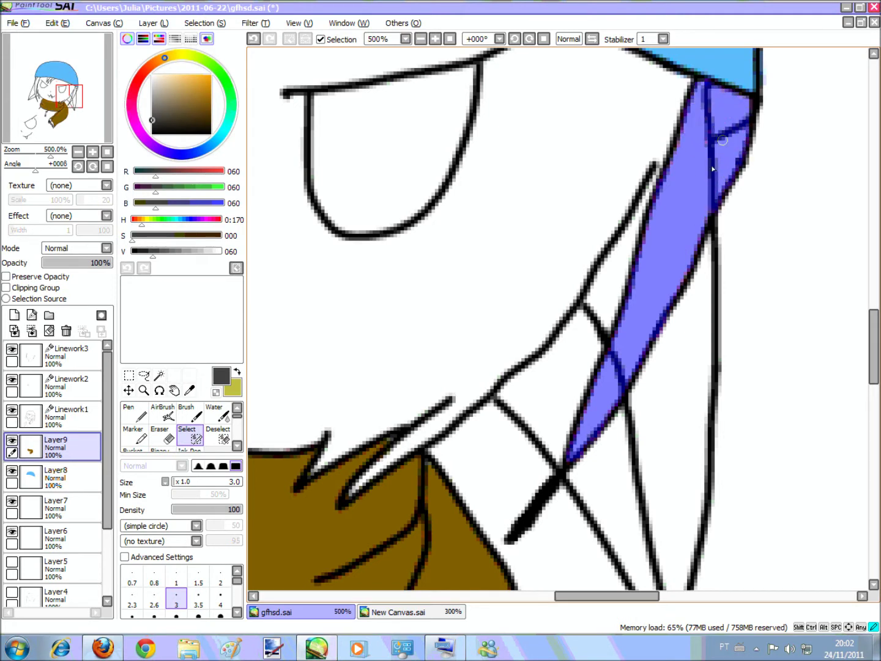
# Erase the stray ear lines inside the strand's upper part on Linework1, undoing an oversized stroke and reducing the eraser to size 1.9
pyautogui.click(73, 422)
pyautogui.click(162, 413)
pyautogui.moveTo(725, 129); pyautogui.dragTo(708, 185)
pyautogui.moveTo(713, 102); pyautogui.dragTo(736, 92)
pyautogui.click(57, 23)
pyautogui.click(58, 35)
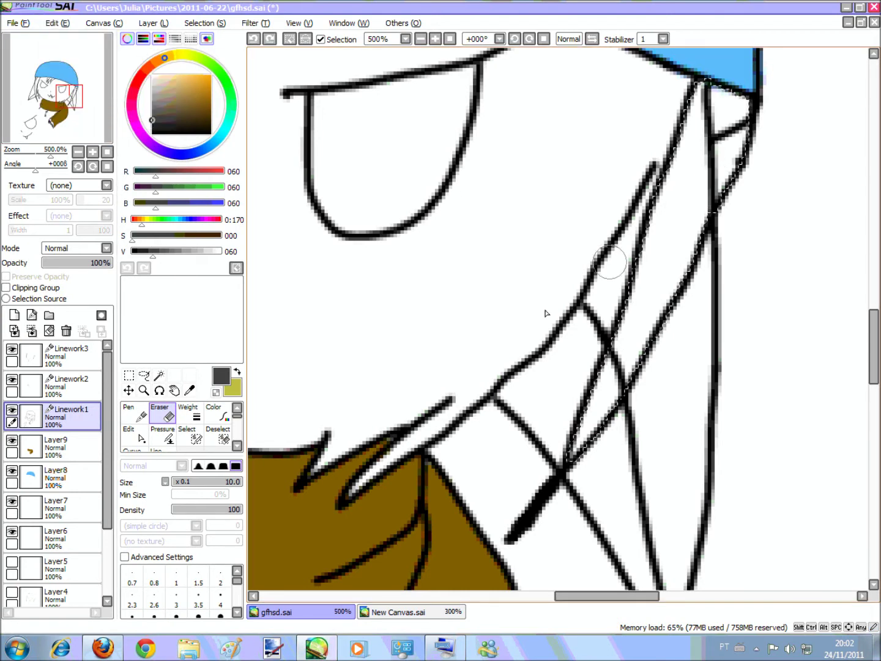
pyautogui.click(132, 575)
pyautogui.moveTo(718, 134); pyautogui.dragTo(710, 208)
pyautogui.moveTo(188, 483); pyautogui.dragTo(189, 484)
pyautogui.moveTo(712, 174); pyautogui.dragTo(707, 204)
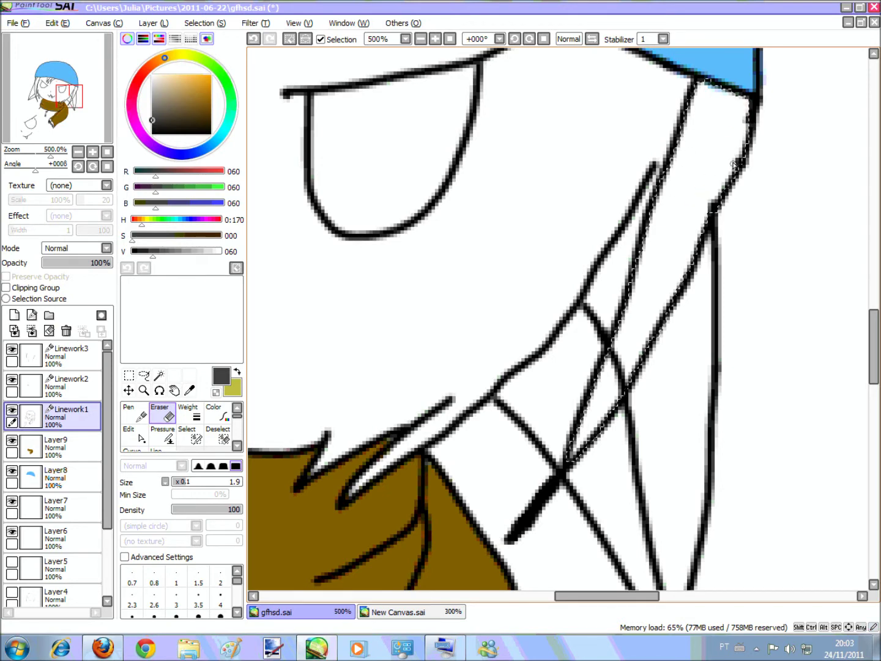
# Fill the masked right strand with dark grey on Layer9 and erase the ear line crossing its lower part on Linework1
pyautogui.click(68, 444)
pyautogui.click(191, 412)
pyautogui.moveTo(548, 309)
pyautogui.mouseDown()
pyautogui.moveTo(661, 242)
pyautogui.moveTo(727, 116)
pyautogui.mouseUp()
pyautogui.click(70, 413)
pyautogui.click(161, 414)
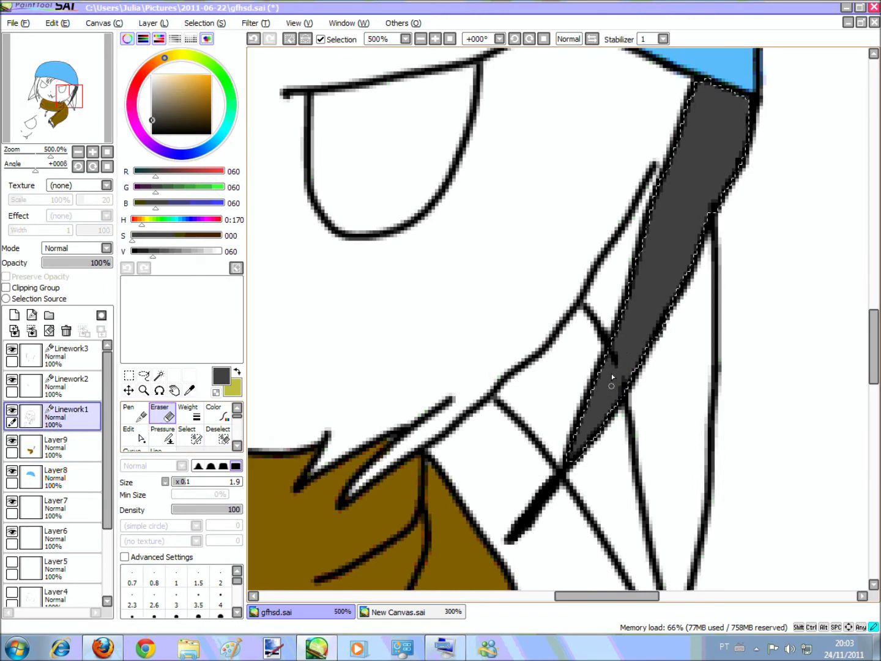
pyautogui.moveTo(589, 597); pyautogui.dragTo(583, 610)
# Darken the colour to value 26, repaint the right strand with it on Layer9 and clear the selection
pyautogui.click(146, 252)
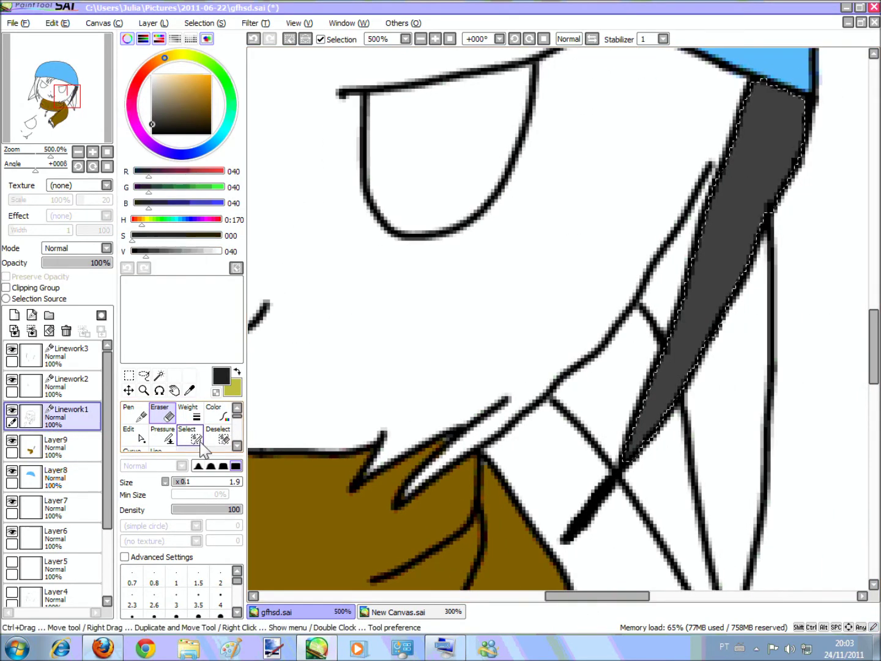
pyautogui.click(61, 446)
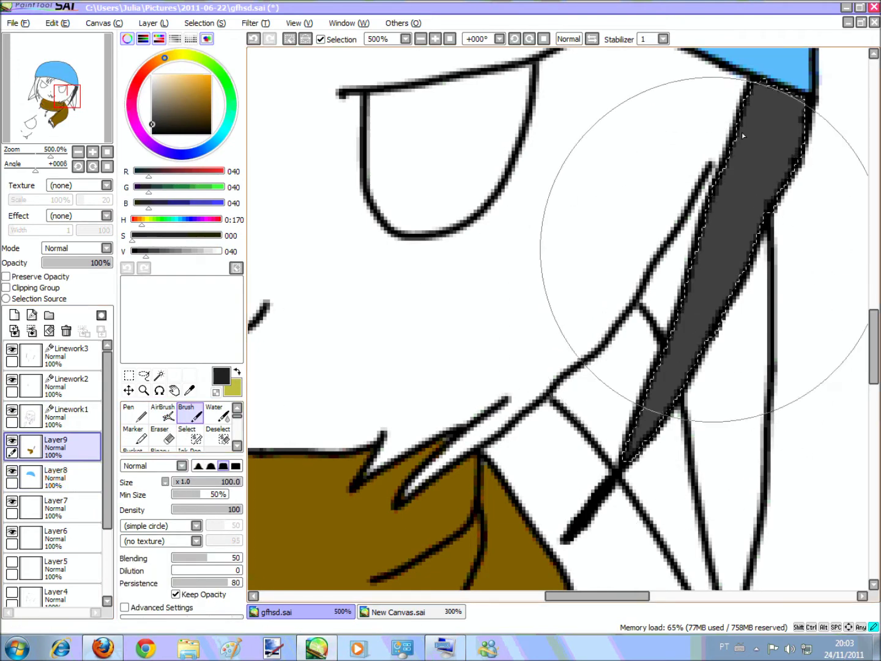
pyautogui.click(141, 252)
pyautogui.moveTo(664, 374)
pyautogui.mouseDown()
pyautogui.moveTo(660, 413)
pyautogui.moveTo(718, 214)
pyautogui.mouseUp()
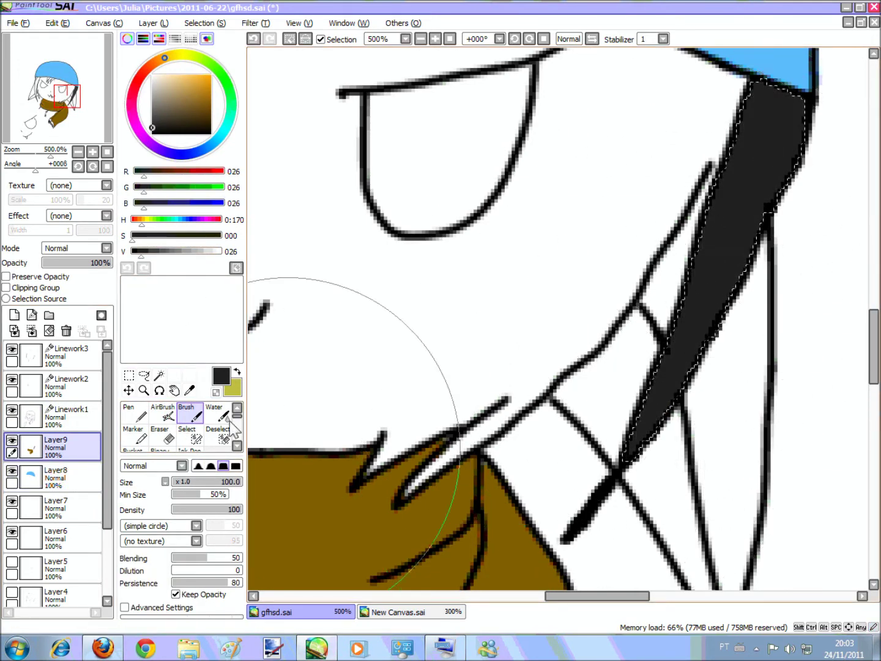
pyautogui.click(129, 376)
pyautogui.click(760, 413)
# Paint a selection over the lower and middle parts of the hair strand beside the left ear
pyautogui.moveTo(607, 596); pyautogui.dragTo(471, 597)
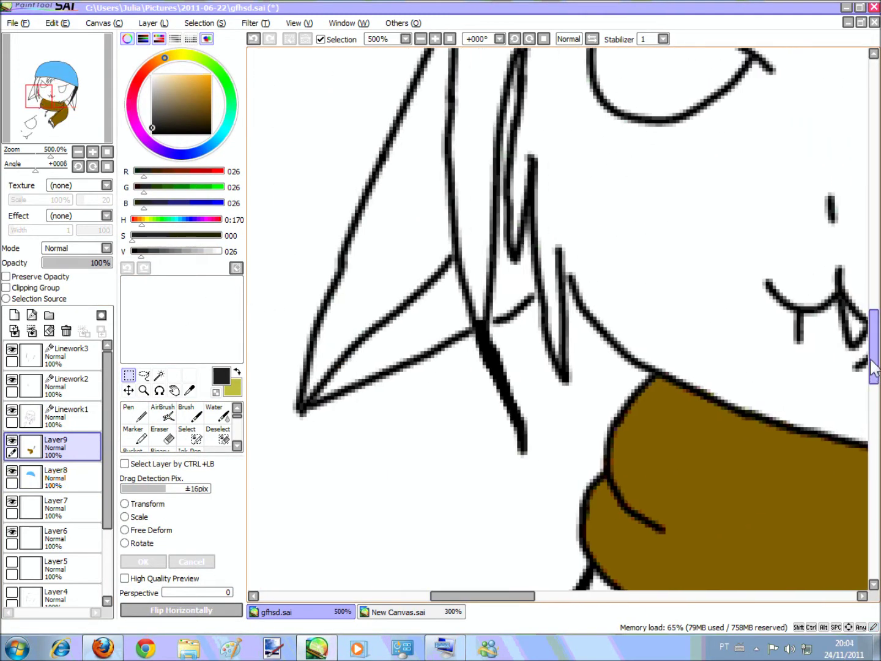
pyautogui.moveTo(873, 361); pyautogui.dragTo(113, 315)
pyautogui.click(190, 436)
pyautogui.moveTo(476, 537)
pyautogui.mouseDown()
pyautogui.moveTo(466, 443)
pyautogui.moveTo(482, 470)
pyautogui.moveTo(476, 495)
pyautogui.moveTo(466, 449)
pyautogui.mouseUp()
pyautogui.moveTo(462, 333)
pyautogui.mouseDown()
pyautogui.moveTo(482, 478)
pyautogui.moveTo(484, 465)
pyautogui.moveTo(478, 531)
pyautogui.moveTo(484, 385)
pyautogui.moveTo(485, 415)
pyautogui.moveTo(467, 421)
pyautogui.moveTo(470, 372)
pyautogui.moveTo(490, 300)
pyautogui.moveTo(496, 316)
pyautogui.moveTo(467, 338)
pyautogui.moveTo(471, 241)
pyautogui.moveTo(466, 290)
pyautogui.moveTo(467, 268)
pyautogui.moveTo(472, 339)
pyautogui.moveTo(500, 296)
pyautogui.moveTo(489, 326)
pyautogui.moveTo(503, 244)
pyautogui.mouseUp()
# Erase the stray lines crossing the left strand just below the hat on Linework1
pyautogui.click(69, 415)
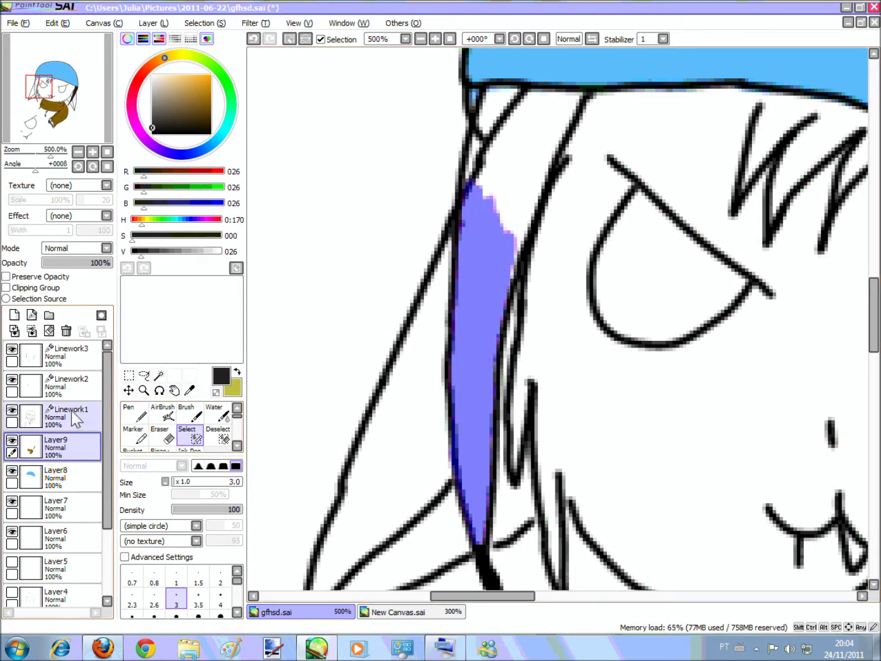
pyautogui.click(482, 141)
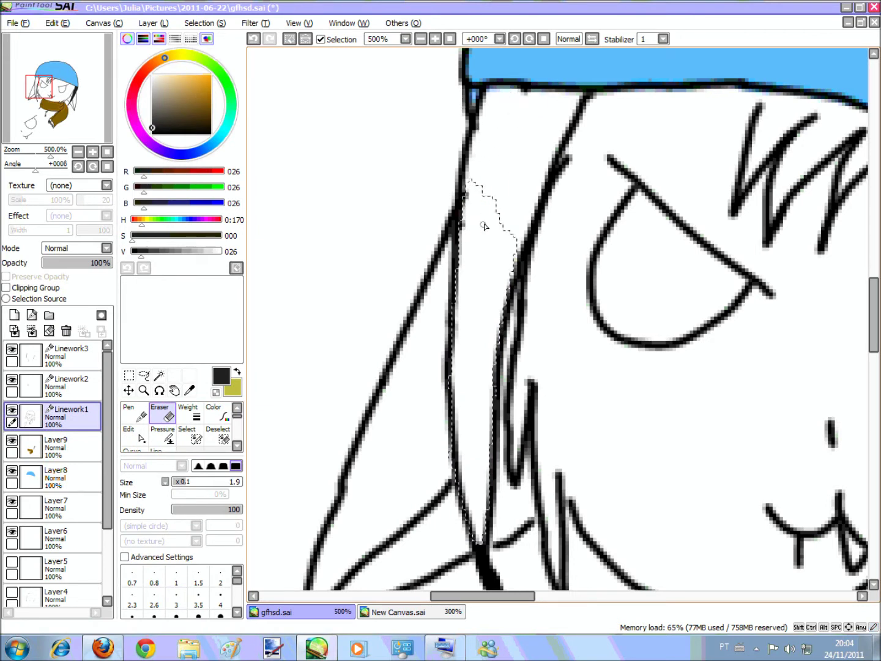
pyautogui.click(524, 99)
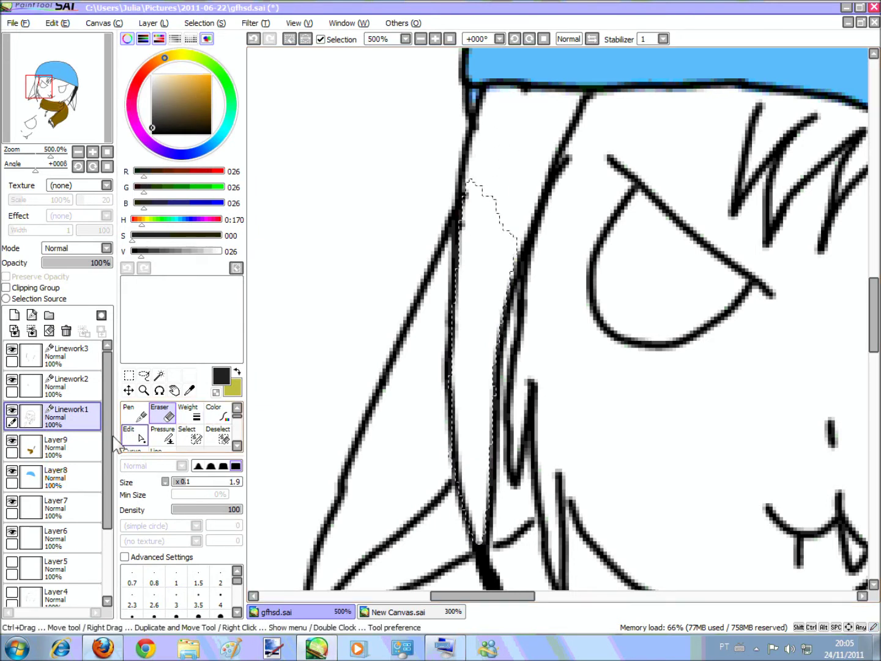
# Extend the left strand's selection up to the hat, fill it with the near-black grey on Layer9 and deselect
pyautogui.click(71, 446)
pyautogui.moveTo(487, 241)
pyautogui.mouseDown()
pyautogui.moveTo(518, 241)
pyautogui.moveTo(472, 188)
pyautogui.moveTo(499, 233)
pyautogui.moveTo(547, 165)
pyautogui.mouseUp()
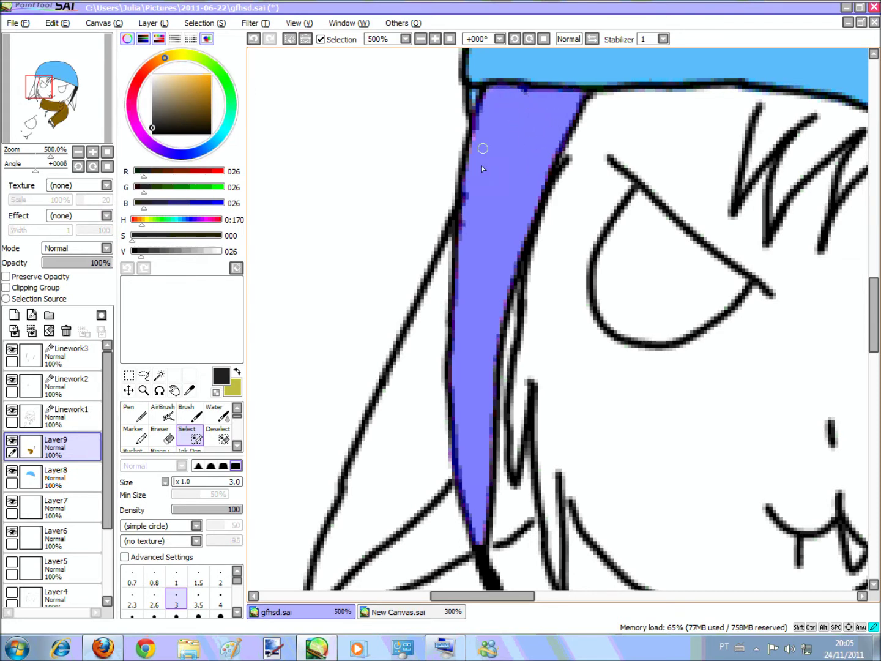
pyautogui.press('b')
pyautogui.moveTo(481, 413); pyautogui.dragTo(503, 184)
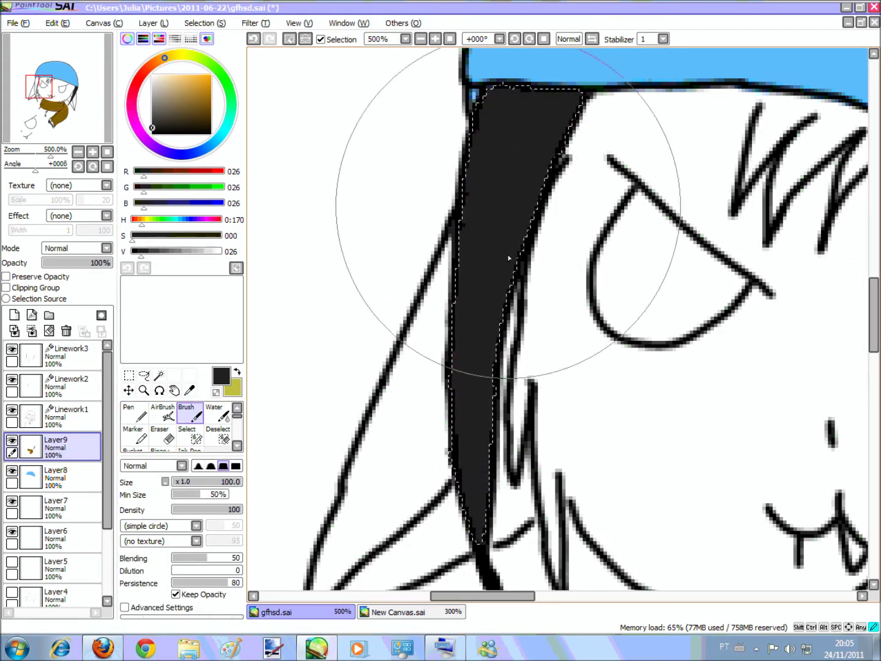
pyautogui.click(130, 376)
pyautogui.click(316, 344)
# Sample the light blue from New Canvas.sai and add a new layer above Layer8 in gfhsd.sai
pyautogui.click(380, 607)
pyautogui.click(189, 389)
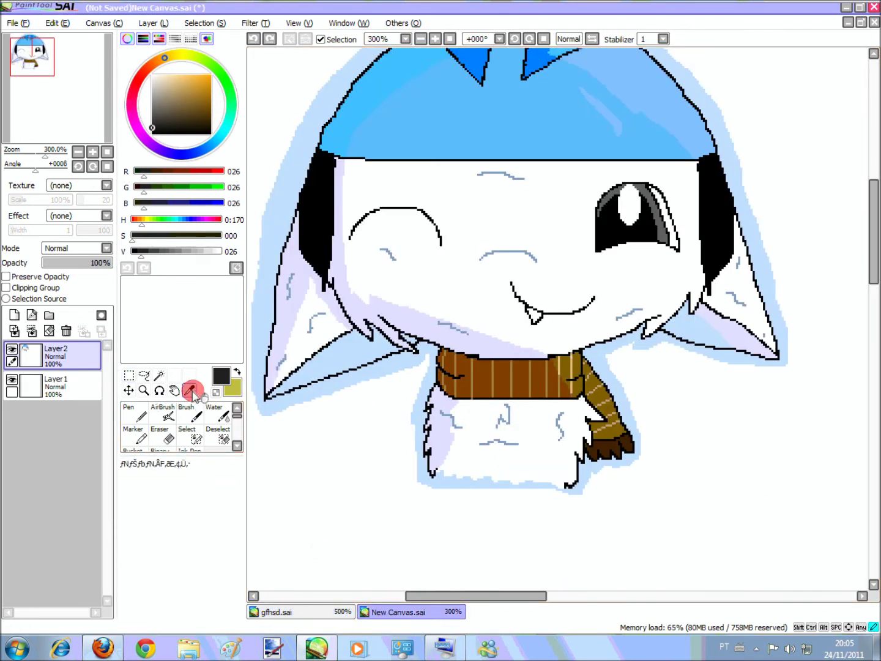
pyautogui.click(371, 352)
pyautogui.click(300, 612)
pyautogui.click(55, 477)
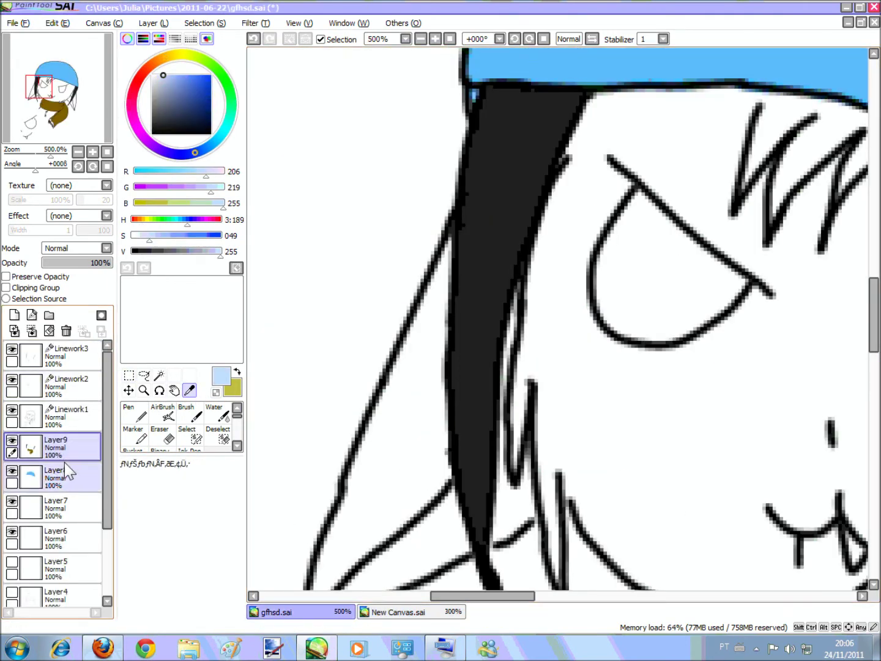
pyautogui.click(14, 315)
# Paint a selection over the lower section of the left ear, up to the dark hair strand, on the new layer
pyautogui.click(191, 414)
pyautogui.moveTo(873, 314); pyautogui.dragTo(873, 339)
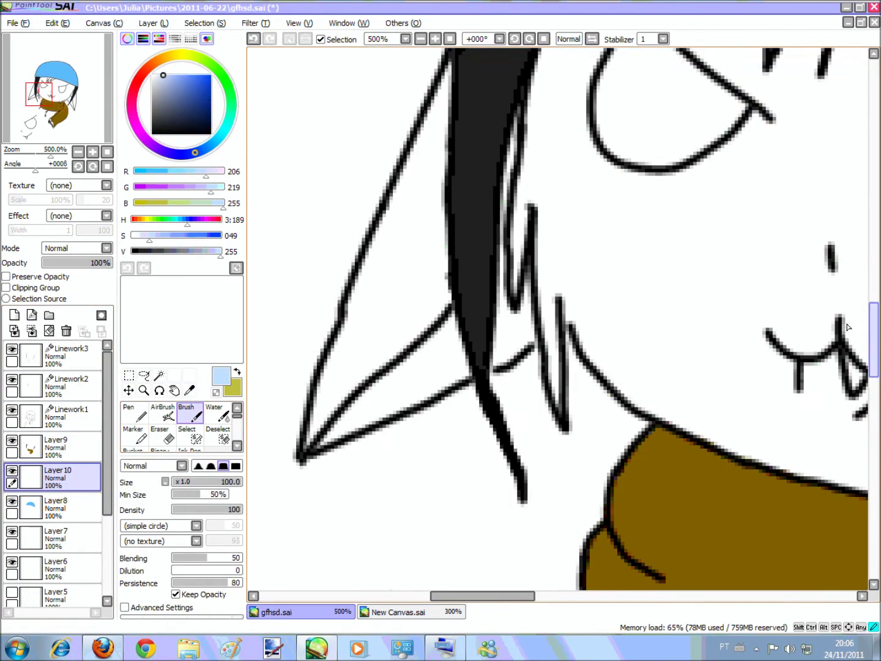
pyautogui.click(190, 434)
pyautogui.moveTo(340, 435)
pyautogui.mouseDown()
pyautogui.moveTo(398, 357)
pyautogui.moveTo(367, 422)
pyautogui.moveTo(414, 366)
pyautogui.moveTo(389, 413)
pyautogui.moveTo(437, 383)
pyautogui.moveTo(399, 385)
pyautogui.moveTo(423, 357)
pyautogui.mouseUp()
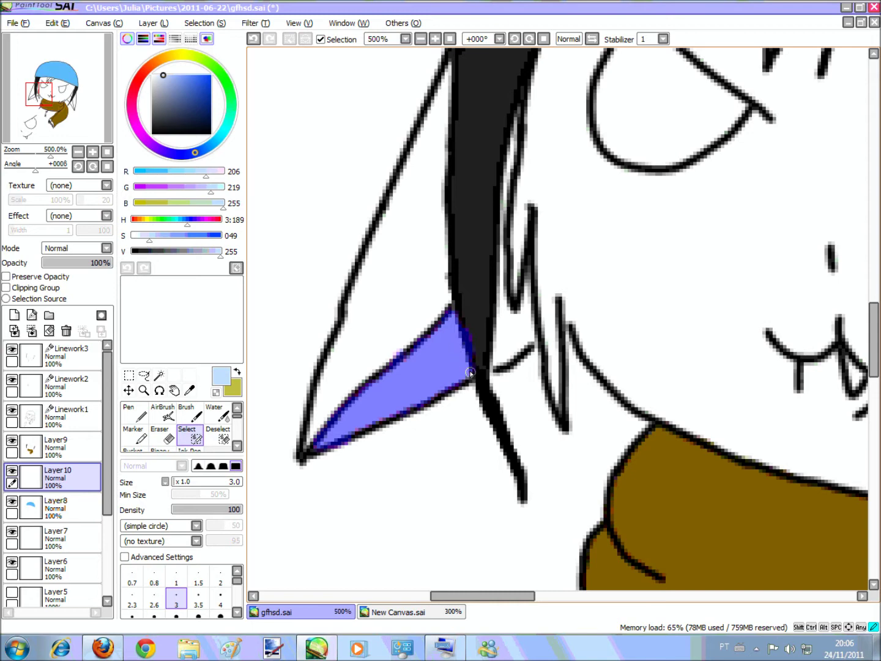
pyautogui.moveTo(500, 343); pyautogui.dragTo(501, 299)
pyautogui.click(58, 25)
pyautogui.click(68, 38)
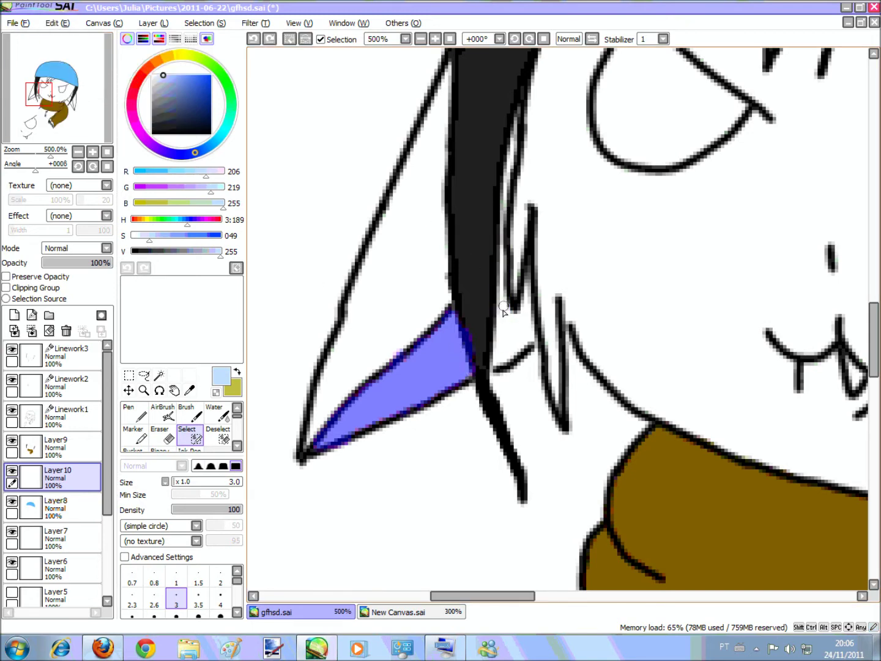
pyautogui.click(59, 23)
pyautogui.click(67, 36)
# Move both end points of the short ear line on Linework1 to meet the dark strand and the neighbouring hair line
pyautogui.click(67, 416)
pyautogui.click(135, 436)
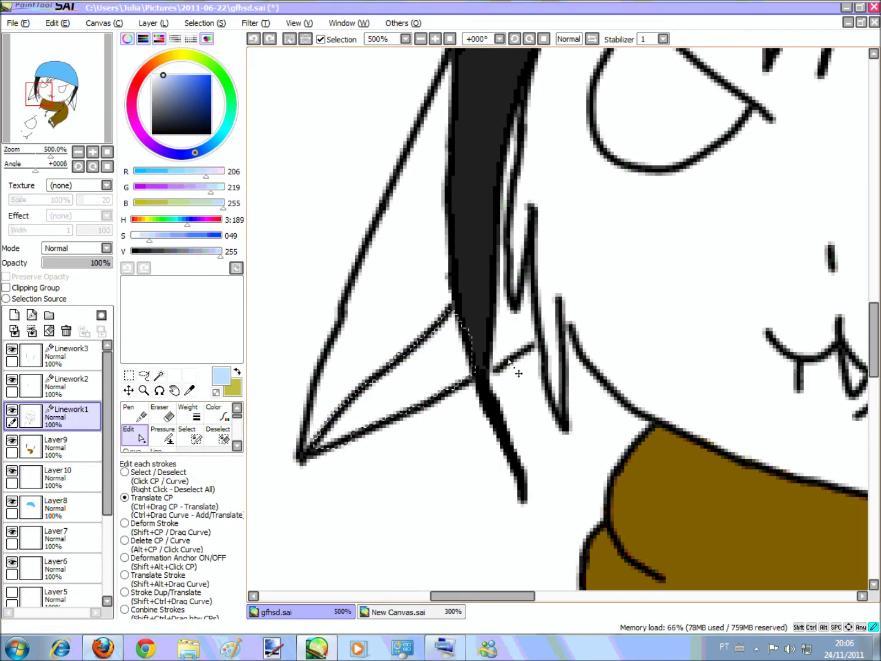
pyautogui.moveTo(533, 347); pyautogui.dragTo(539, 340)
pyautogui.moveTo(495, 368); pyautogui.dragTo(487, 372)
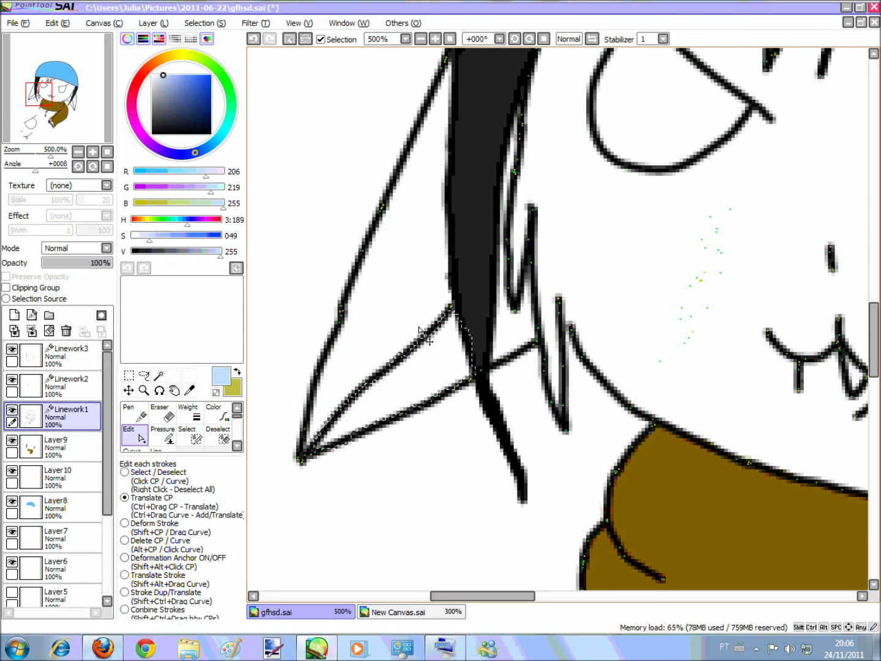
# Close the gap beside the dark strand with a short black line on Linework1 and resample the light blue from New Canvas.sai
pyautogui.click(135, 413)
pyautogui.moveTo(172, 250); pyautogui.dragTo(132, 251)
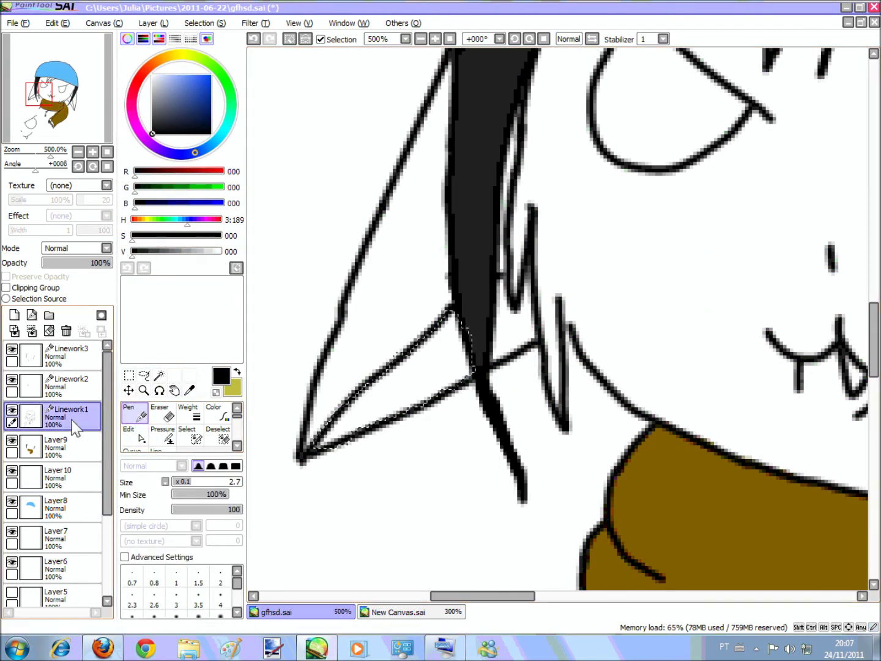
pyautogui.click(401, 610)
pyautogui.click(469, 504)
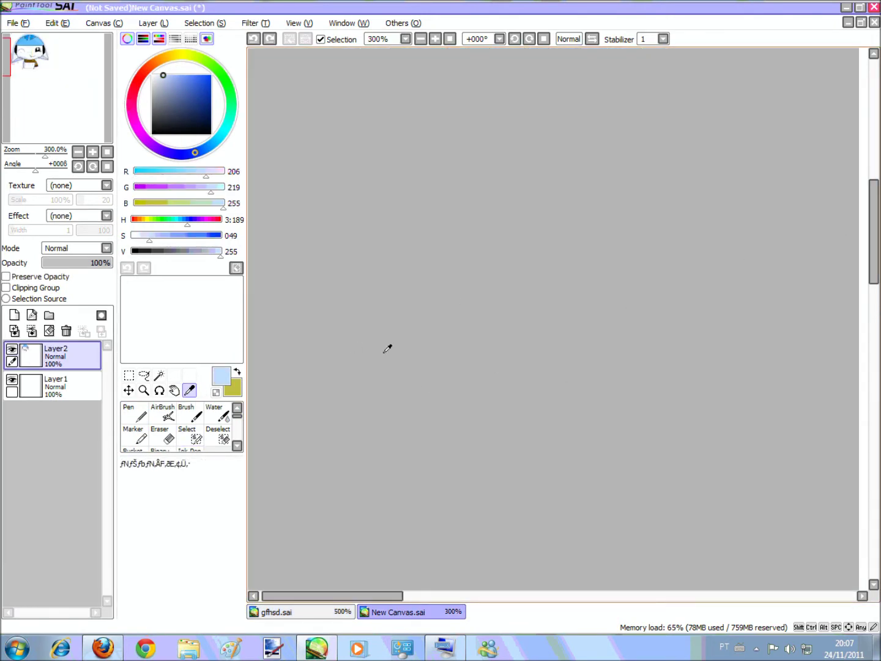
pyautogui.click(64, 387)
pyautogui.moveTo(350, 596); pyautogui.dragTo(476, 597)
# Extend the Layer10 selection in gfhsd.sai over the ear area between strand and hair, and fill the left ear's lower section light blue
pyautogui.click(330, 613)
pyautogui.click(64, 477)
pyautogui.click(189, 414)
pyautogui.moveTo(342, 405); pyautogui.dragTo(359, 392)
pyautogui.click(190, 435)
pyautogui.click(498, 348)
pyautogui.moveTo(506, 347); pyautogui.dragTo(508, 315)
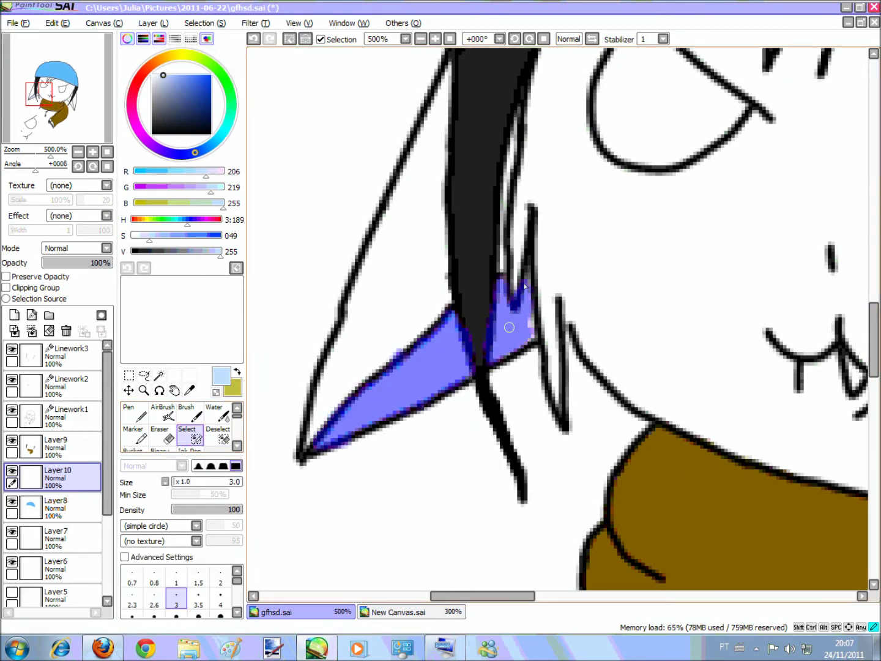
pyautogui.click(189, 415)
pyautogui.moveTo(470, 369)
pyautogui.mouseDown()
pyautogui.moveTo(348, 417)
pyautogui.moveTo(392, 401)
pyautogui.mouseUp()
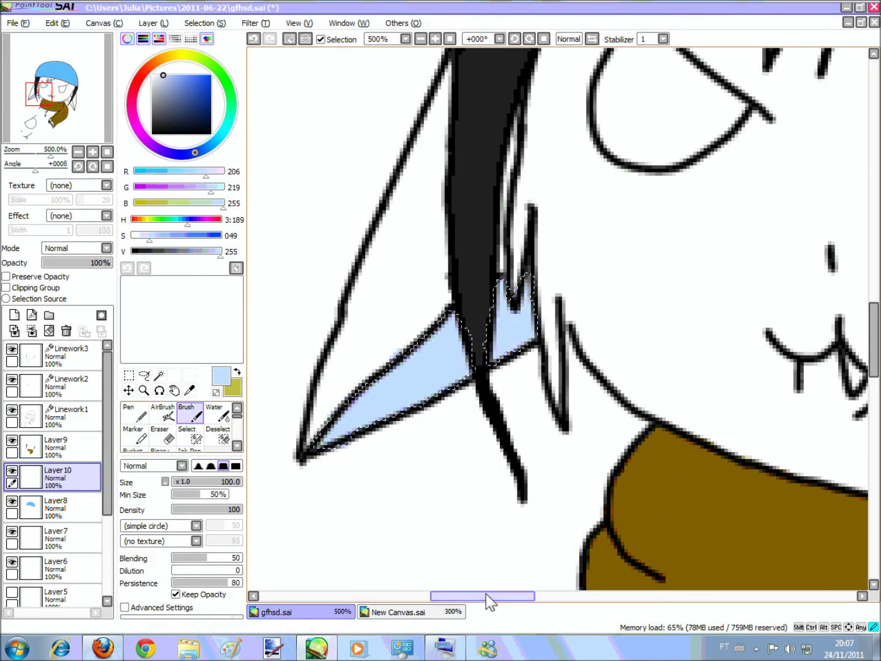
# Paint a selection over the lower section of the right ear on both sides of the dark strand and fill it light blue
pyautogui.moveTo(487, 596); pyautogui.dragTo(626, 596)
pyautogui.scroll(-3, 828, 317)
pyautogui.click(190, 436)
pyautogui.moveTo(421, 314)
pyautogui.mouseDown()
pyautogui.moveTo(460, 289)
pyautogui.moveTo(495, 242)
pyautogui.moveTo(507, 284)
pyautogui.moveTo(478, 288)
pyautogui.moveTo(486, 261)
pyautogui.moveTo(493, 308)
pyautogui.moveTo(440, 329)
pyautogui.moveTo(430, 322)
pyautogui.moveTo(472, 340)
pyautogui.moveTo(470, 280)
pyautogui.moveTo(442, 310)
pyautogui.moveTo(471, 366)
pyautogui.moveTo(455, 310)
pyautogui.moveTo(448, 327)
pyautogui.moveTo(524, 372)
pyautogui.moveTo(507, 398)
pyautogui.moveTo(486, 378)
pyautogui.moveTo(489, 384)
pyautogui.moveTo(531, 373)
pyautogui.moveTo(541, 358)
pyautogui.moveTo(507, 393)
pyautogui.moveTo(515, 415)
pyautogui.mouseUp()
pyautogui.moveTo(542, 374)
pyautogui.mouseDown()
pyautogui.moveTo(561, 468)
pyautogui.moveTo(550, 459)
pyautogui.mouseUp()
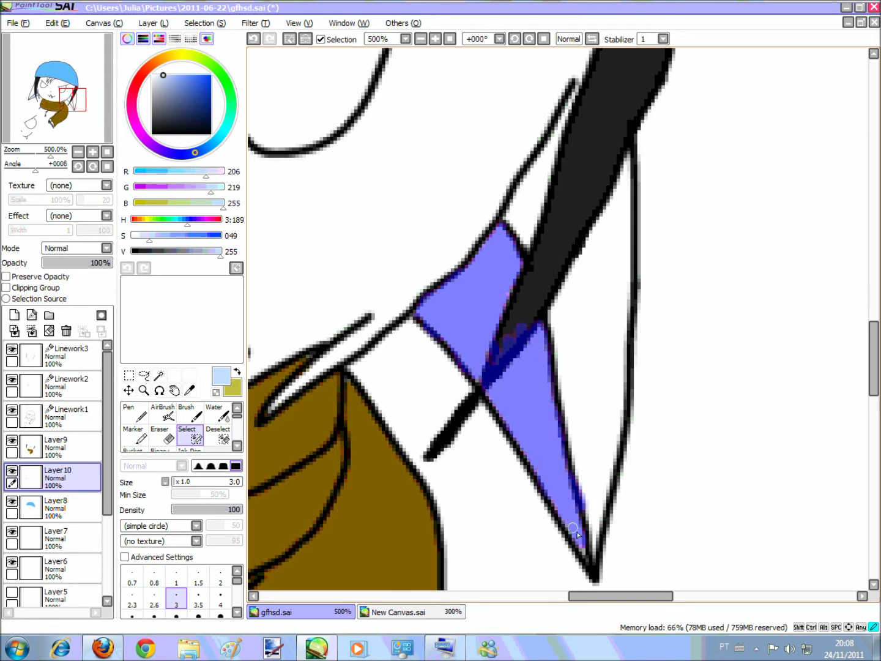
pyautogui.press('b')
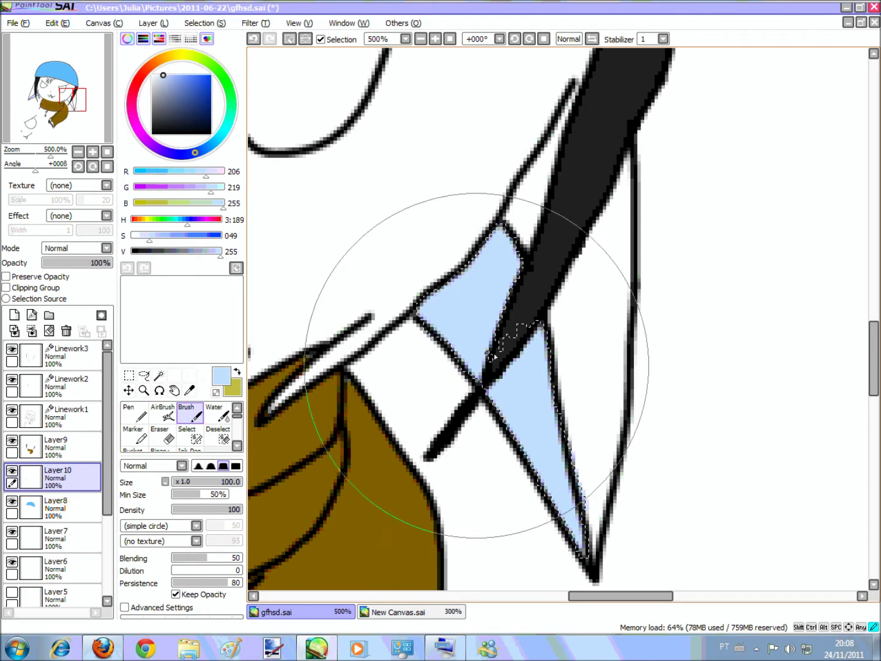
# Sample the grey (RGB 102, 102, 102) from the open eye in New Canvas.sai and clear the ear selection in gfhsd.sai
pyautogui.moveTo(573, 599); pyautogui.dragTo(477, 598)
pyautogui.moveTo(875, 389); pyautogui.dragTo(875, 358)
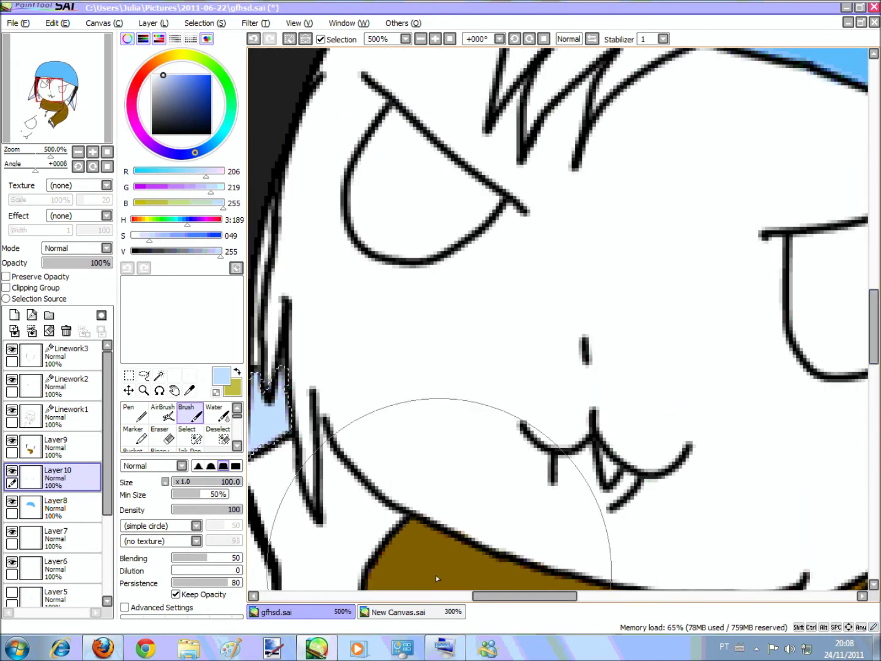
pyautogui.click(400, 612)
pyautogui.click(190, 389)
pyautogui.click(758, 269)
pyautogui.click(66, 361)
pyautogui.click(757, 269)
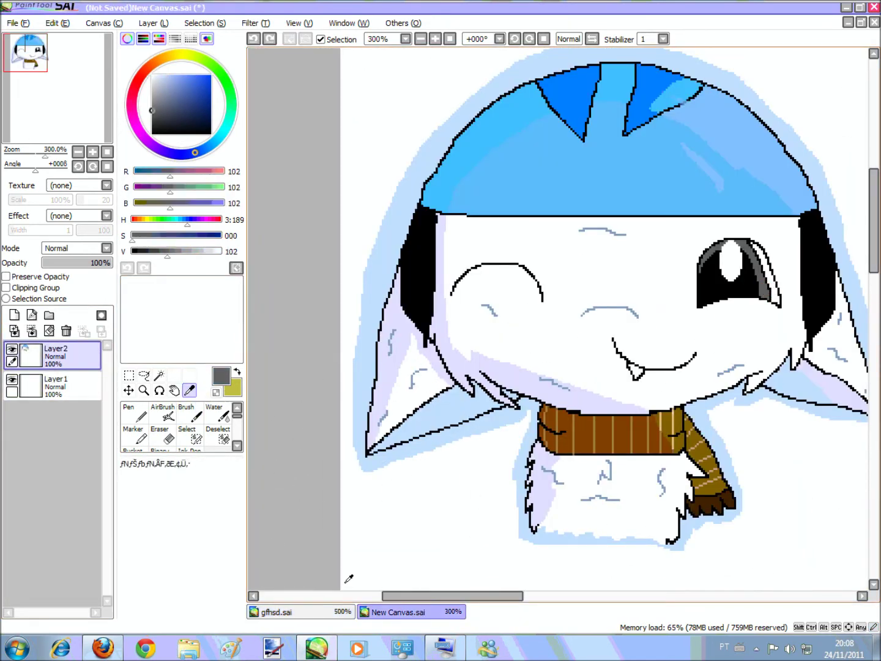
pyautogui.click(301, 611)
pyautogui.click(189, 415)
pyautogui.click(191, 436)
pyautogui.click(129, 375)
pyautogui.hotkey('ctrl', 'd')
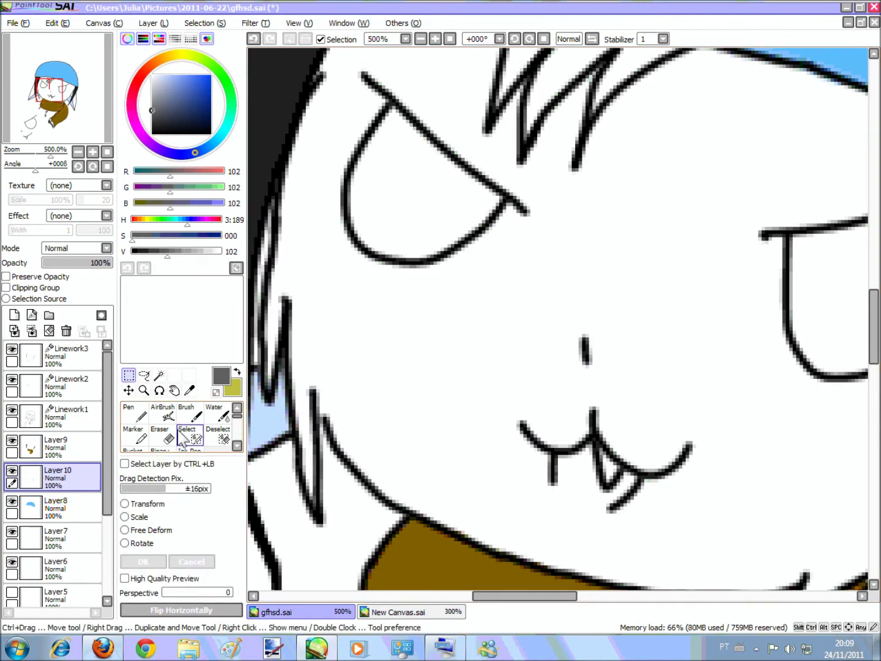
# Paint a selection over the whole left eye on Layer10 and fill it with the sampled grey using the Brush
pyautogui.click(188, 436)
pyautogui.moveTo(364, 219)
pyautogui.mouseDown()
pyautogui.moveTo(367, 161)
pyautogui.moveTo(396, 137)
pyautogui.mouseUp()
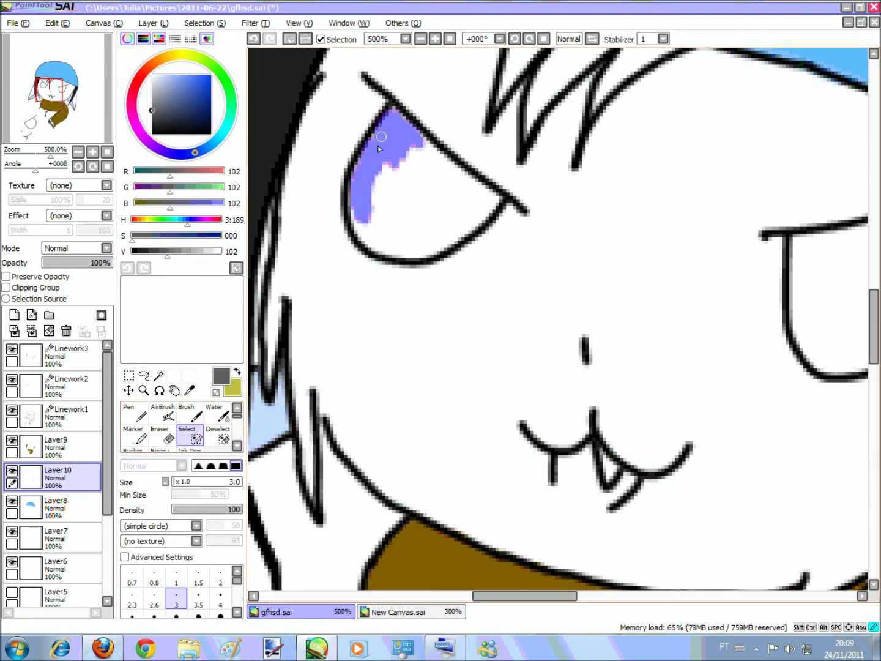
pyautogui.moveTo(404, 234)
pyautogui.mouseDown()
pyautogui.moveTo(400, 202)
pyautogui.moveTo(424, 148)
pyautogui.mouseUp()
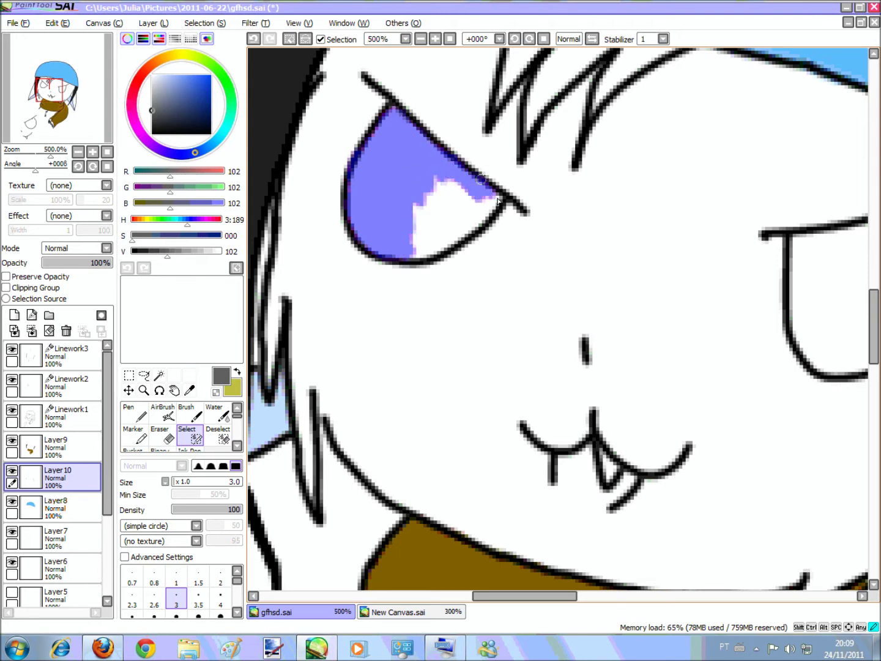
pyautogui.moveTo(492, 197); pyautogui.dragTo(415, 225)
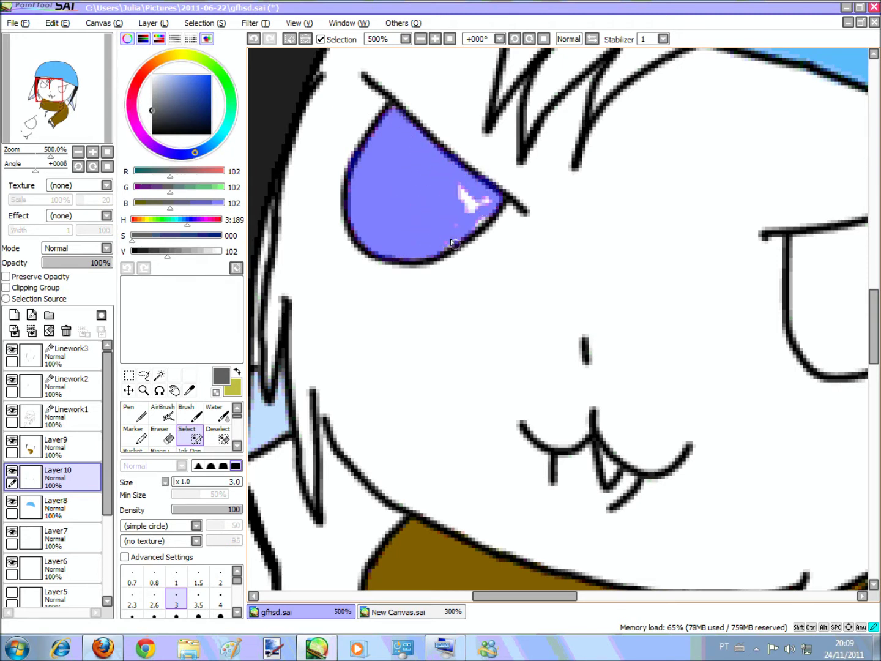
pyautogui.click(187, 415)
pyautogui.moveTo(392, 184); pyautogui.dragTo(413, 279)
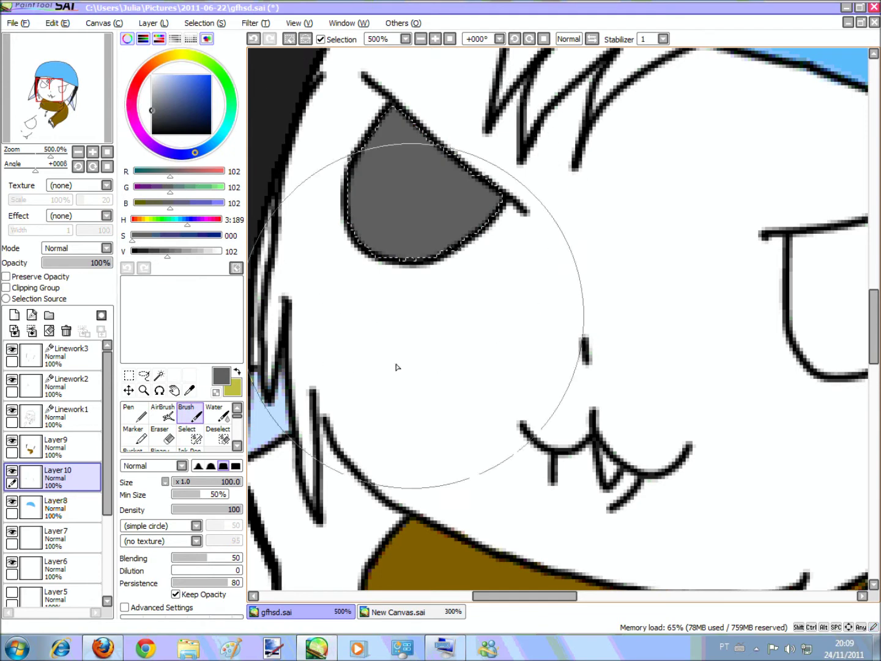
pyautogui.click(164, 415)
pyautogui.click(135, 413)
# Paint a selection over the whole right eye on Layer10, fill it with the same grey and deselect
pyautogui.click(188, 433)
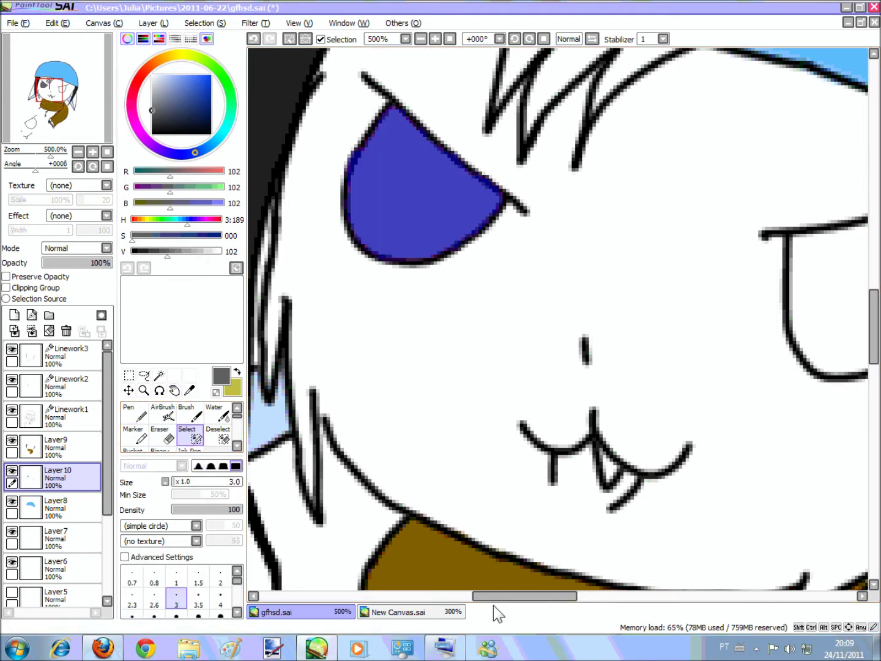
pyautogui.moveTo(502, 595); pyautogui.dragTo(543, 597)
pyautogui.moveTo(563, 330)
pyautogui.mouseDown()
pyautogui.moveTo(556, 243)
pyautogui.moveTo(564, 343)
pyautogui.moveTo(571, 245)
pyautogui.moveTo(584, 363)
pyautogui.mouseUp()
pyautogui.moveTo(614, 237)
pyautogui.mouseDown()
pyautogui.moveTo(584, 359)
pyautogui.moveTo(607, 360)
pyautogui.moveTo(599, 332)
pyautogui.moveTo(621, 237)
pyautogui.mouseUp()
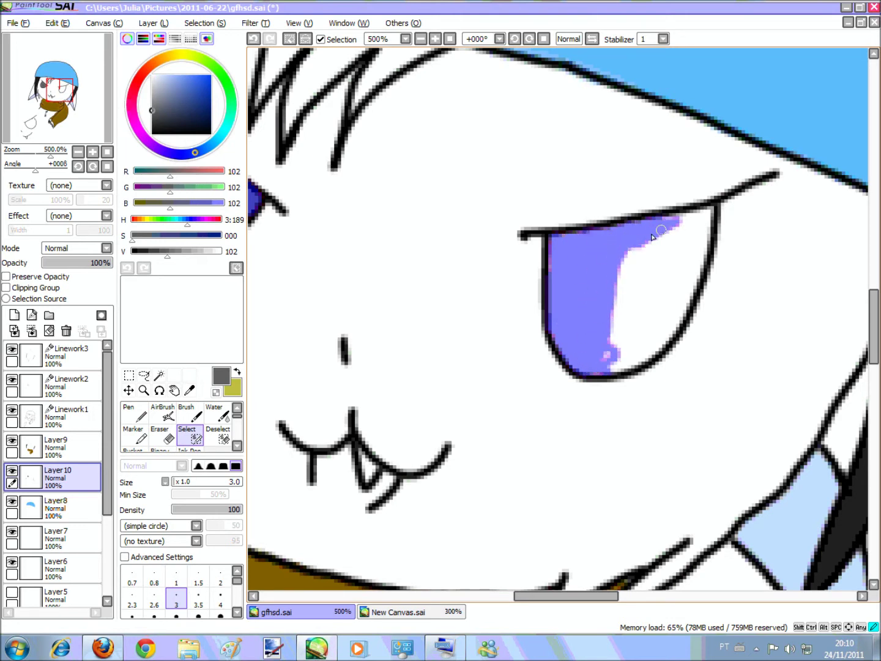
pyautogui.moveTo(709, 214)
pyautogui.mouseDown()
pyautogui.moveTo(649, 248)
pyautogui.moveTo(670, 284)
pyautogui.moveTo(606, 367)
pyautogui.mouseUp()
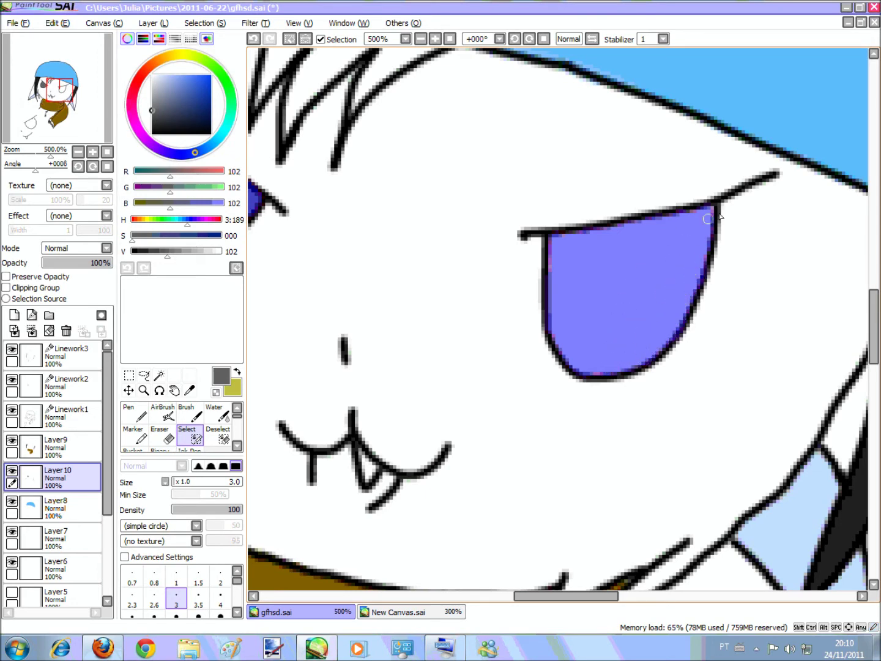
pyautogui.click(190, 414)
pyautogui.moveTo(614, 341); pyautogui.dragTo(707, 261)
pyautogui.click(135, 415)
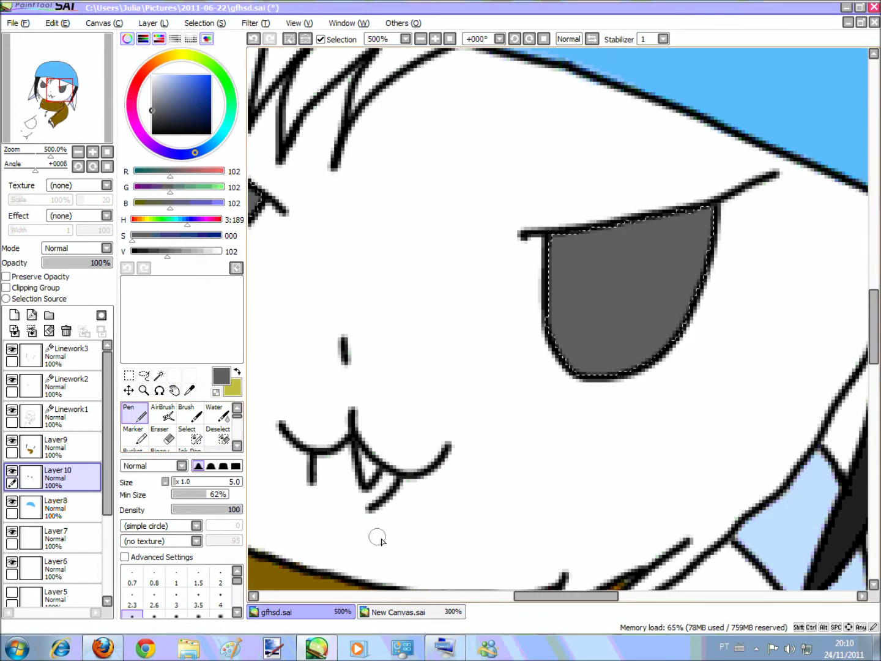
pyautogui.click(130, 375)
pyautogui.click(306, 342)
# Add a new layer above Layer10 and set up the AirBrush with size 14 and a darker grey of RGB 72
pyautogui.moveTo(542, 596); pyautogui.dragTo(505, 597)
pyautogui.moveTo(168, 253); pyautogui.dragTo(158, 256)
pyautogui.click(167, 415)
pyautogui.click(14, 315)
pyautogui.click(194, 482)
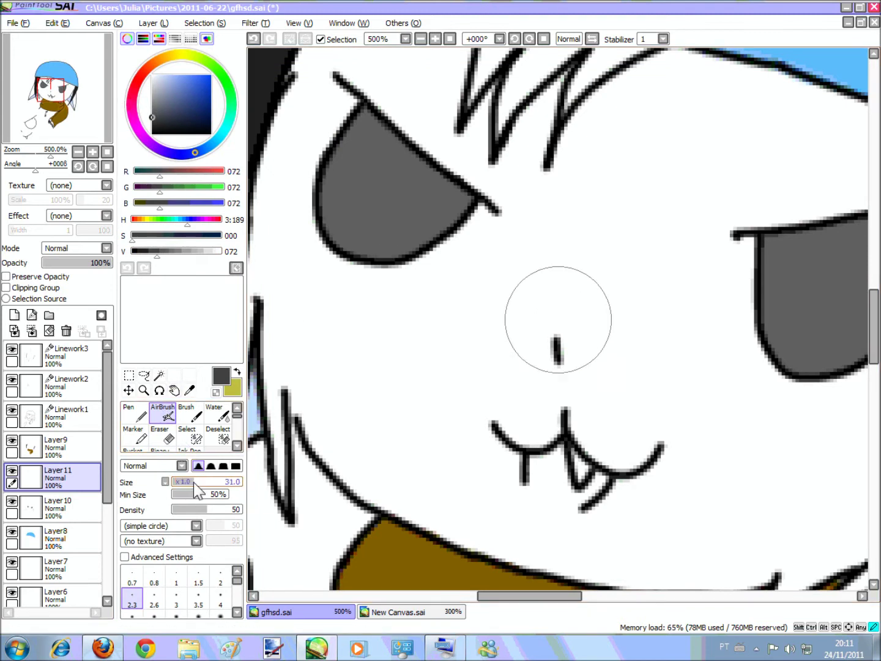
pyautogui.click(182, 482)
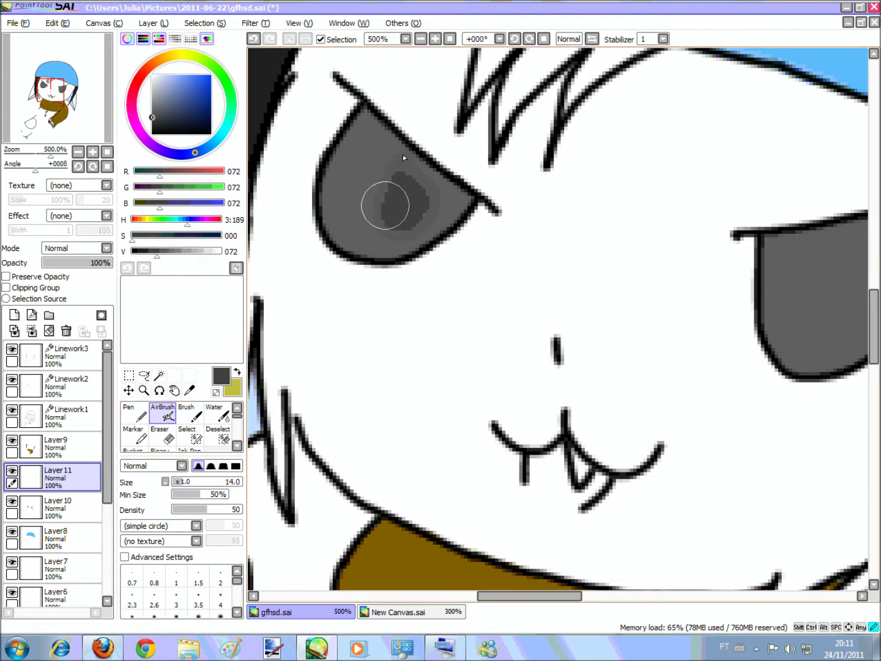
pyautogui.moveTo(402, 213)
pyautogui.mouseDown()
pyautogui.moveTo(405, 163)
pyautogui.moveTo(393, 168)
pyautogui.moveTo(413, 169)
pyautogui.mouseUp()
pyautogui.hotkey('ctrl', 'z')
pyautogui.click(149, 257)
pyautogui.hotkey('ctrl', 'z')
# Airbrush an oval pupil under the upper lid of the left eye on Layer11 in near-black grey (RGB 34)
pyautogui.click(145, 251)
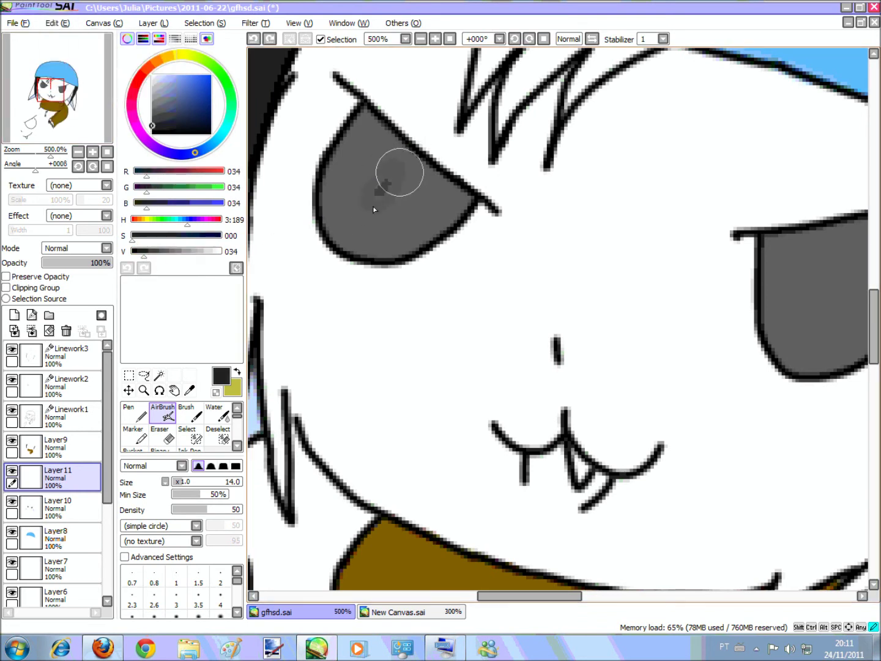
pyautogui.moveTo(373, 204)
pyautogui.mouseDown()
pyautogui.moveTo(413, 172)
pyautogui.moveTo(387, 211)
pyautogui.moveTo(414, 171)
pyautogui.moveTo(406, 171)
pyautogui.moveTo(411, 153)
pyautogui.moveTo(386, 168)
pyautogui.mouseUp()
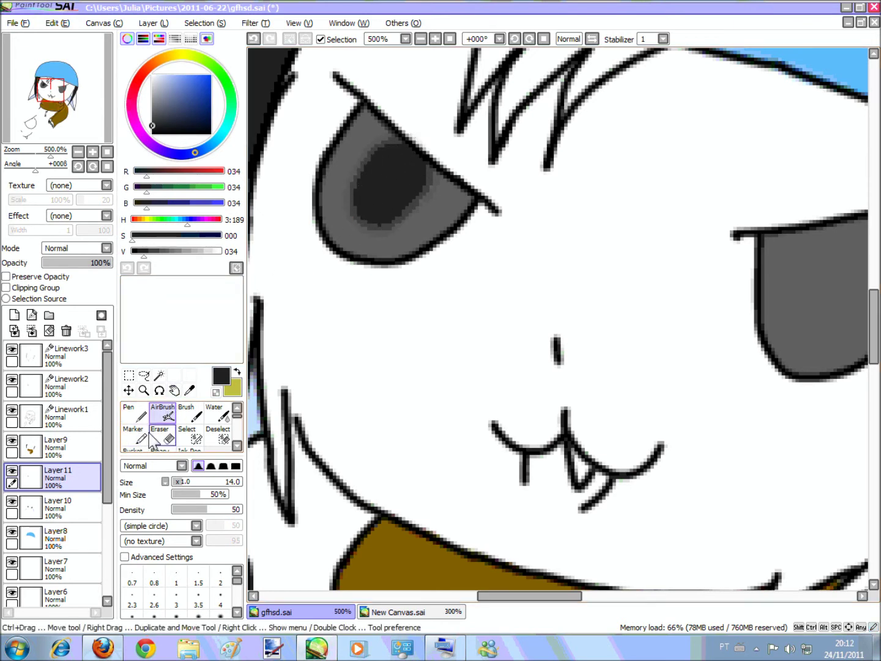
# Add a new layer above Layer11 and airbrush a round light grey (RGB 232) highlight at the outer side of the left eye
pyautogui.click(211, 250)
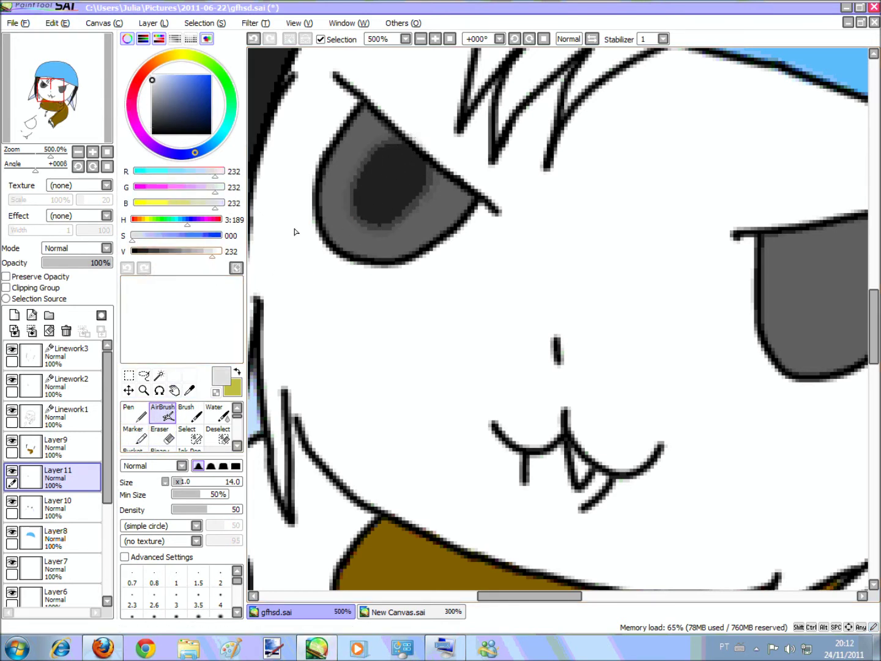
pyautogui.click(13, 314)
pyautogui.moveTo(373, 178)
pyautogui.mouseDown()
pyautogui.moveTo(365, 190)
pyautogui.moveTo(356, 184)
pyautogui.moveTo(387, 225)
pyautogui.mouseUp()
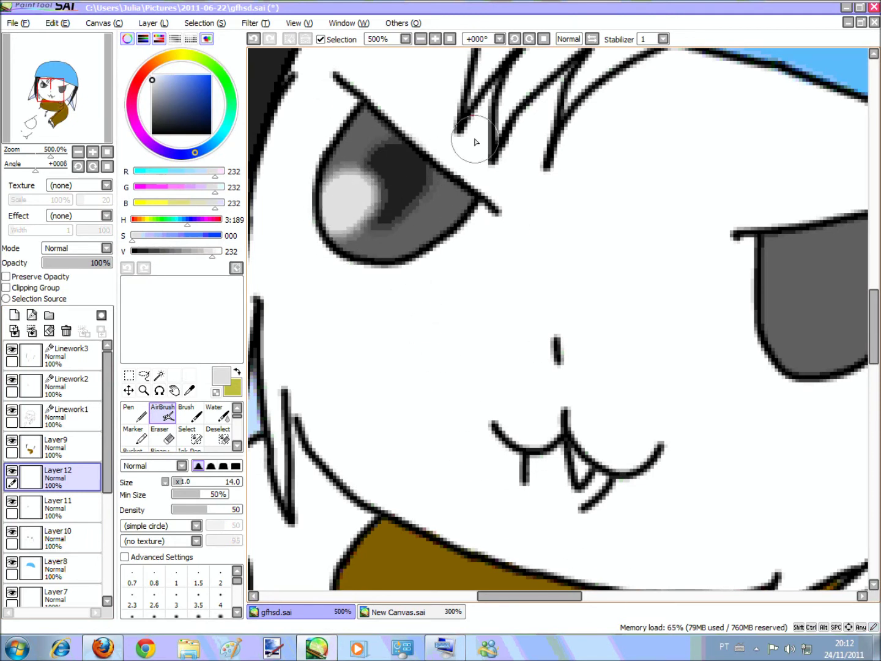
# Switch to Layer10 and set the AirBrush colour to a medium grey (RGB 136) for the left eye's lighter shading
pyautogui.click(190, 390)
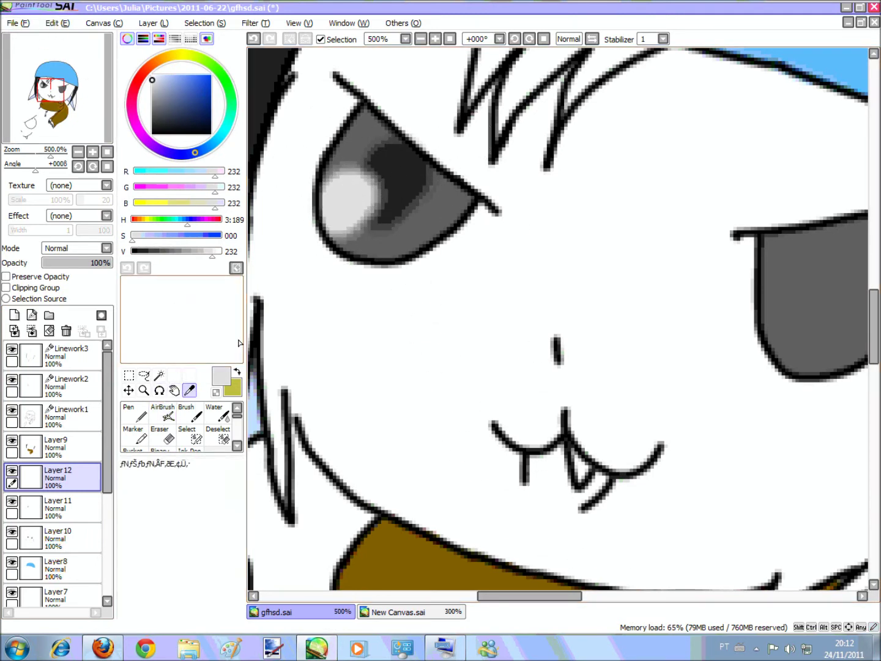
pyautogui.click(471, 226)
pyautogui.click(37, 503)
pyautogui.click(57, 537)
pyautogui.click(383, 246)
pyautogui.moveTo(170, 255); pyautogui.dragTo(182, 258)
pyautogui.click(194, 412)
pyautogui.click(162, 415)
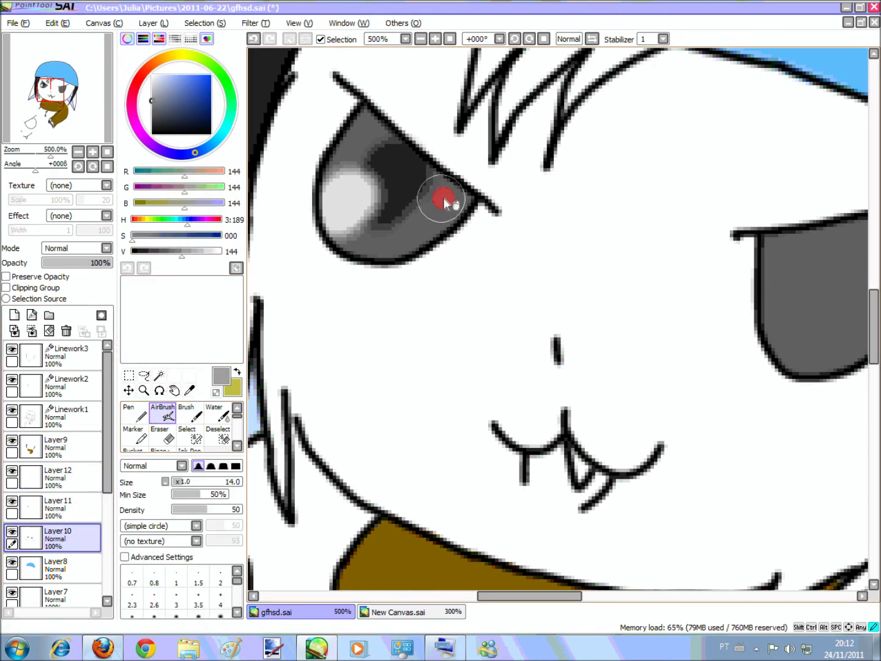
pyautogui.moveTo(181, 256); pyautogui.dragTo(178, 256)
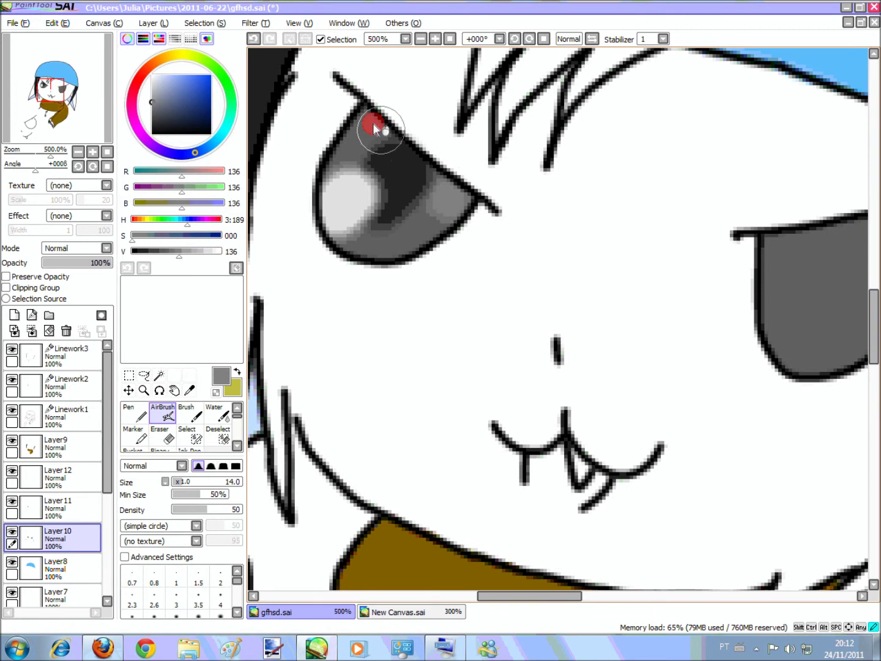
pyautogui.moveTo(375, 126); pyautogui.dragTo(408, 175)
pyautogui.click(59, 22)
pyautogui.click(64, 36)
# Airbrush the medium grey along the lower and outer edges of the left eye on Layer10
pyautogui.moveTo(400, 249)
pyautogui.mouseDown()
pyautogui.moveTo(377, 233)
pyautogui.moveTo(427, 237)
pyautogui.moveTo(352, 148)
pyautogui.moveTo(336, 174)
pyautogui.mouseUp()
pyautogui.click(349, 239)
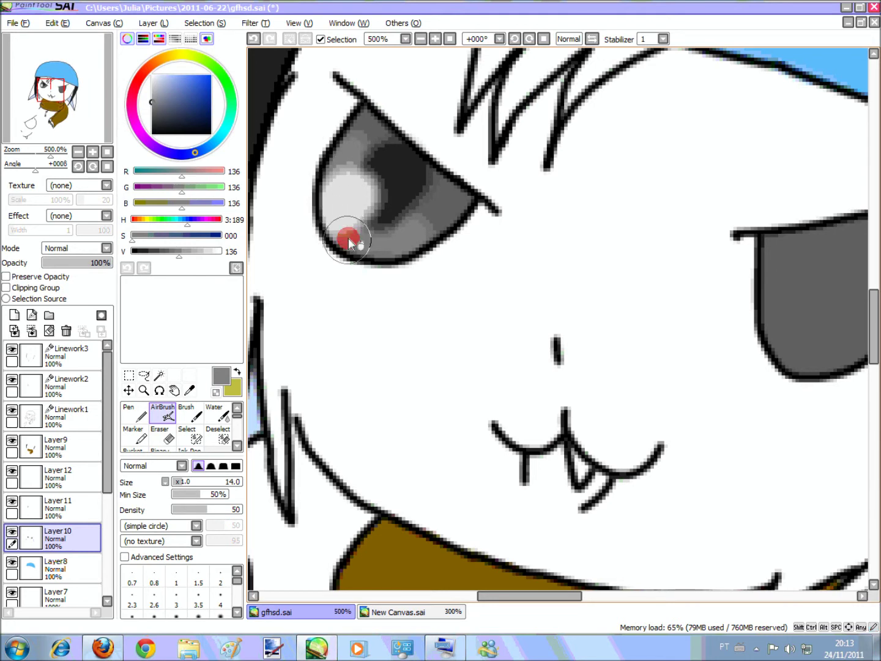
# Airbrush the right eye's pupil on Layer11 in the near-black sampled from the left pupil and erase the overflow above the lid
pyautogui.moveTo(482, 595); pyautogui.dragTo(495, 595)
pyautogui.click(68, 508)
pyautogui.click(189, 390)
pyautogui.click(317, 199)
pyautogui.click(192, 415)
pyautogui.click(169, 416)
pyautogui.moveTo(768, 249)
pyautogui.mouseDown()
pyautogui.moveTo(740, 251)
pyautogui.moveTo(757, 280)
pyautogui.mouseUp()
pyautogui.moveTo(787, 233); pyautogui.dragTo(743, 248)
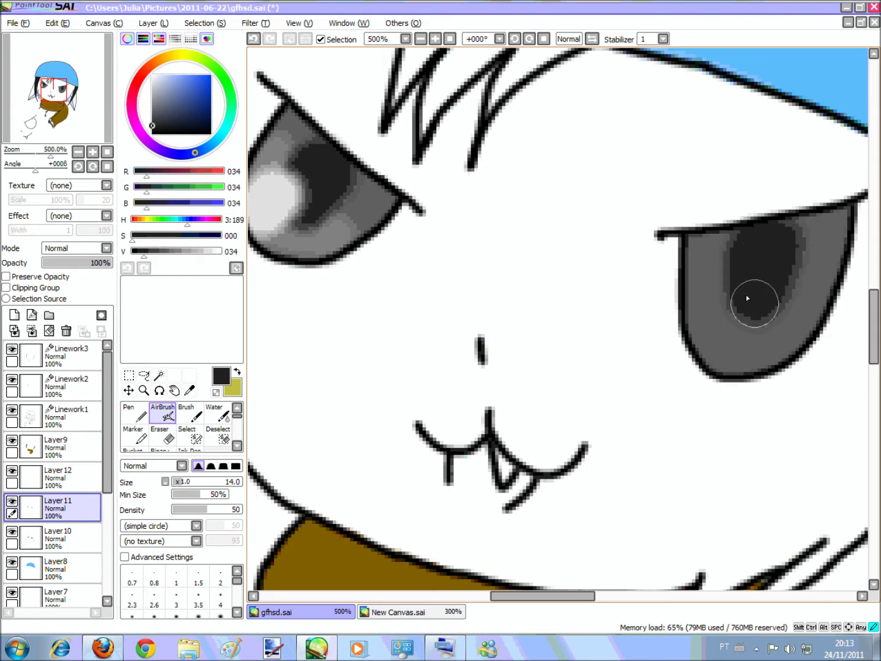
pyautogui.moveTo(735, 261)
pyautogui.mouseDown()
pyautogui.moveTo(748, 330)
pyautogui.moveTo(787, 264)
pyautogui.moveTo(735, 244)
pyautogui.mouseUp()
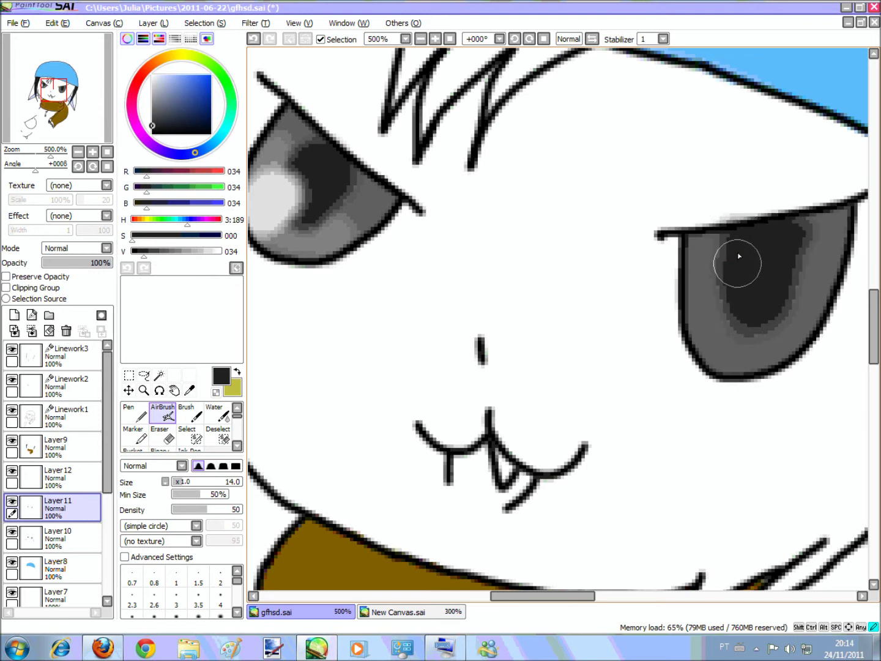
pyautogui.press('e')
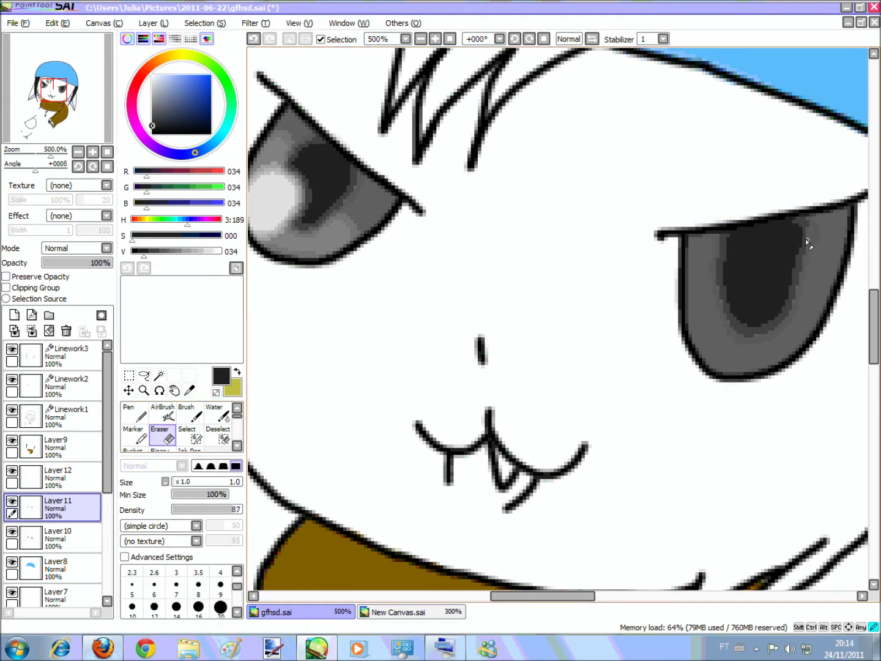
# Sample the left eye's highlight colour on Layer12 and airbrush a matching highlight in the lower inner part of the right eye
pyautogui.click(190, 390)
pyautogui.click(311, 191)
pyautogui.click(58, 478)
pyautogui.click(277, 211)
pyautogui.click(163, 414)
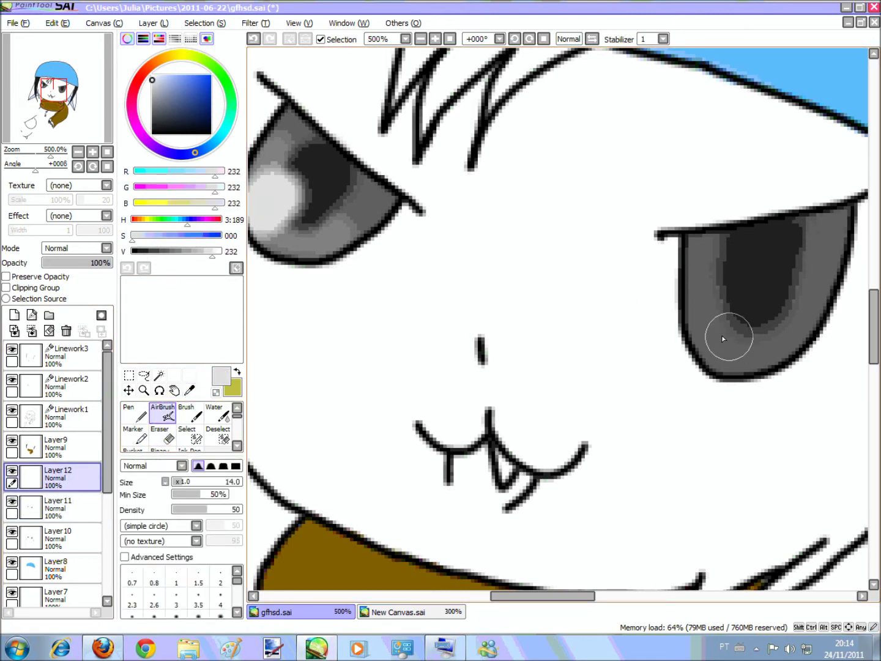
pyautogui.moveTo(734, 301)
pyautogui.mouseDown()
pyautogui.moveTo(712, 351)
pyautogui.moveTo(736, 331)
pyautogui.moveTo(735, 341)
pyautogui.moveTo(708, 365)
pyautogui.moveTo(702, 328)
pyautogui.moveTo(740, 342)
pyautogui.mouseUp()
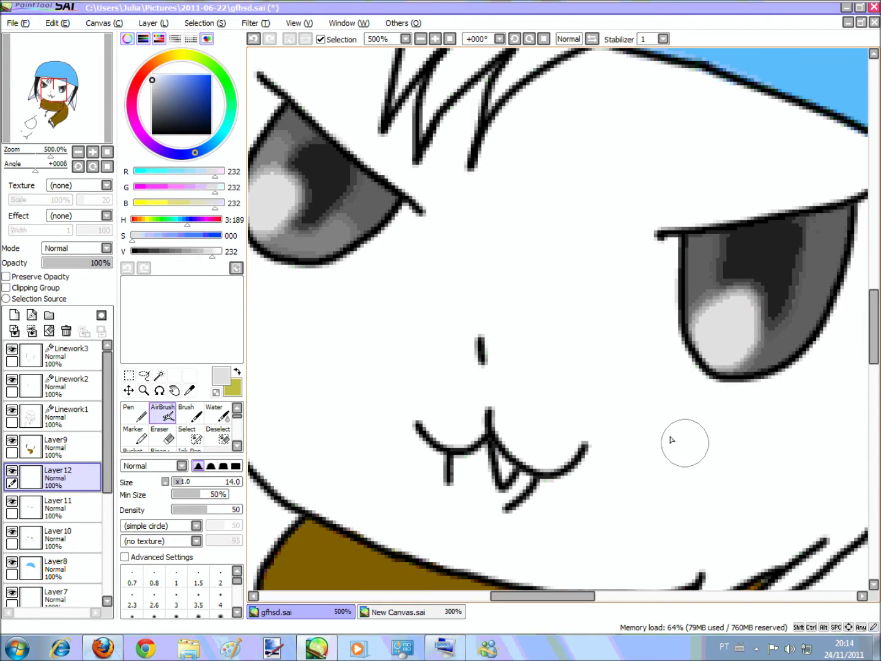
# Undo the last two highlight strokes on the right eye and airbrush the highlight again slightly narrower
pyautogui.click(58, 23)
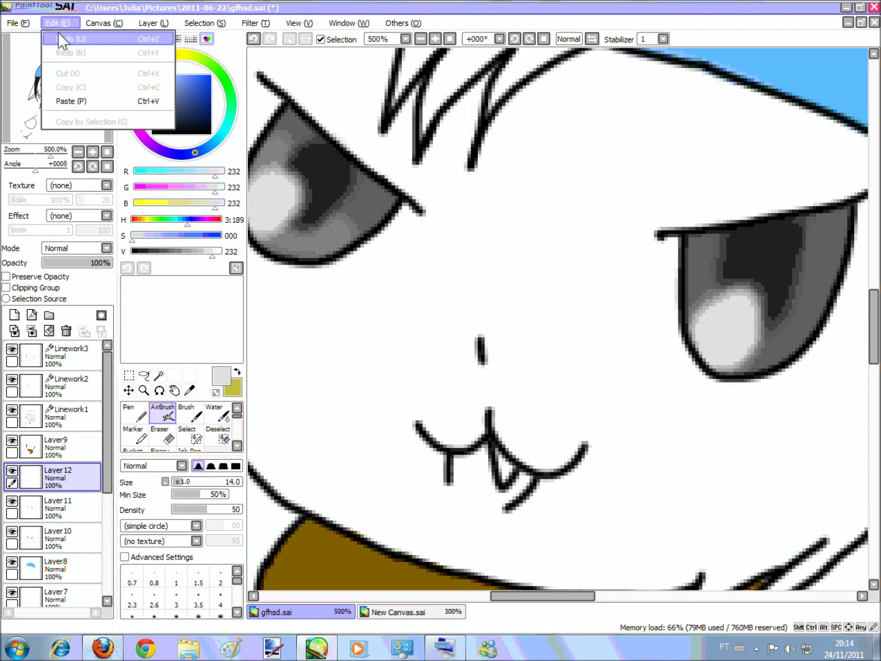
pyautogui.click(66, 39)
pyautogui.click(58, 24)
pyautogui.click(65, 38)
pyautogui.moveTo(702, 325)
pyautogui.mouseDown()
pyautogui.moveTo(723, 336)
pyautogui.moveTo(710, 349)
pyautogui.moveTo(737, 339)
pyautogui.moveTo(728, 352)
pyautogui.moveTo(695, 326)
pyautogui.moveTo(735, 305)
pyautogui.mouseUp()
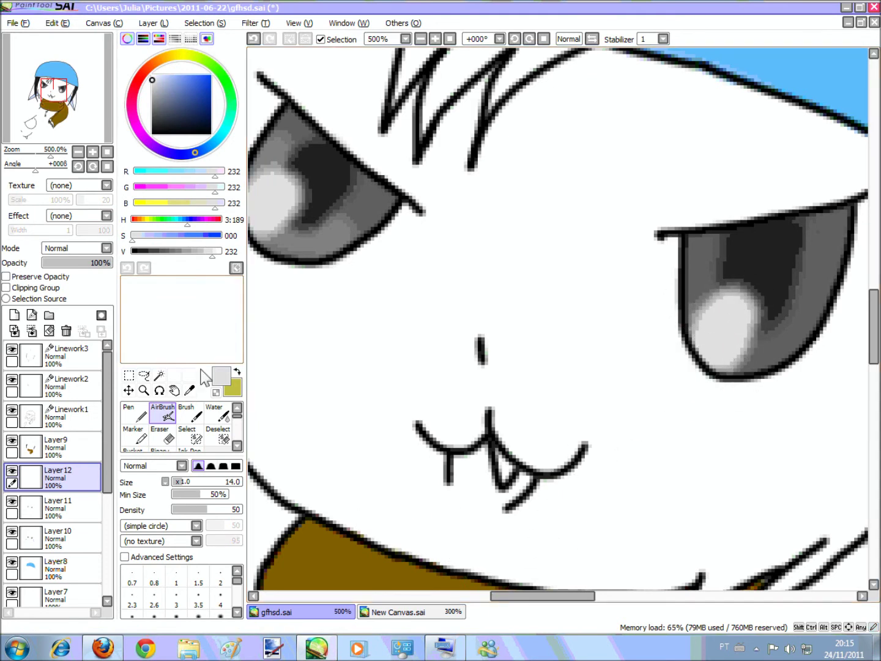
# Sample the medium grey (RGB 133) from the left eye on Layer10 and airbrush it along the right eye's lower and outer edge
pyautogui.click(74, 509)
pyautogui.click(190, 391)
pyautogui.click(328, 230)
pyautogui.click(70, 537)
pyautogui.click(339, 228)
pyautogui.click(190, 406)
pyautogui.click(164, 413)
pyautogui.moveTo(792, 326)
pyautogui.mouseDown()
pyautogui.moveTo(766, 357)
pyautogui.moveTo(725, 330)
pyautogui.moveTo(817, 300)
pyautogui.mouseUp()
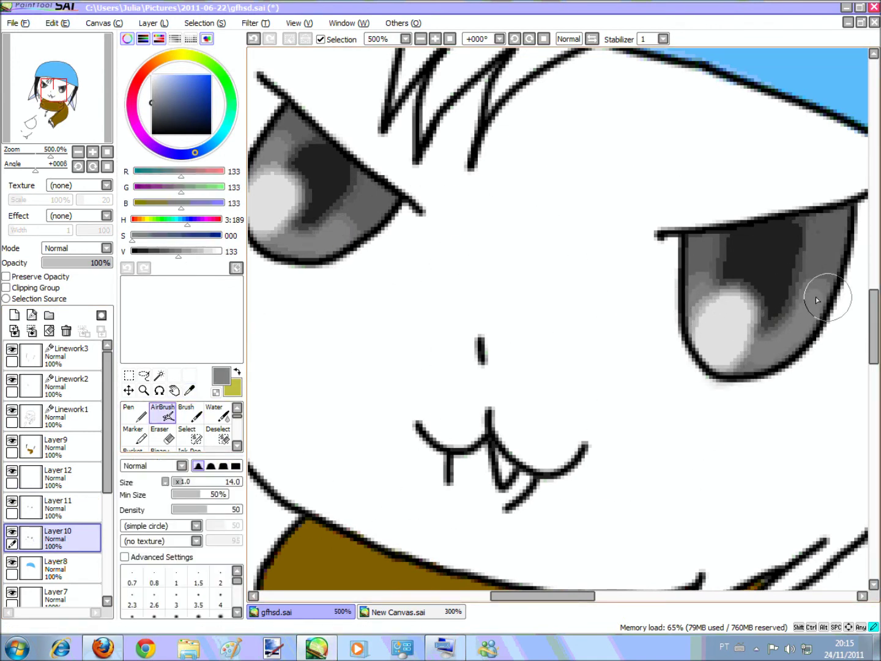
# Darken the grey to RGB 80 and airbrush it on Layer10 across the upper part of the right eye
pyautogui.click(185, 415)
pyautogui.moveTo(179, 252)
pyautogui.mouseDown()
pyautogui.moveTo(165, 262)
pyautogui.moveTo(160, 256)
pyautogui.mouseUp()
pyautogui.click(162, 414)
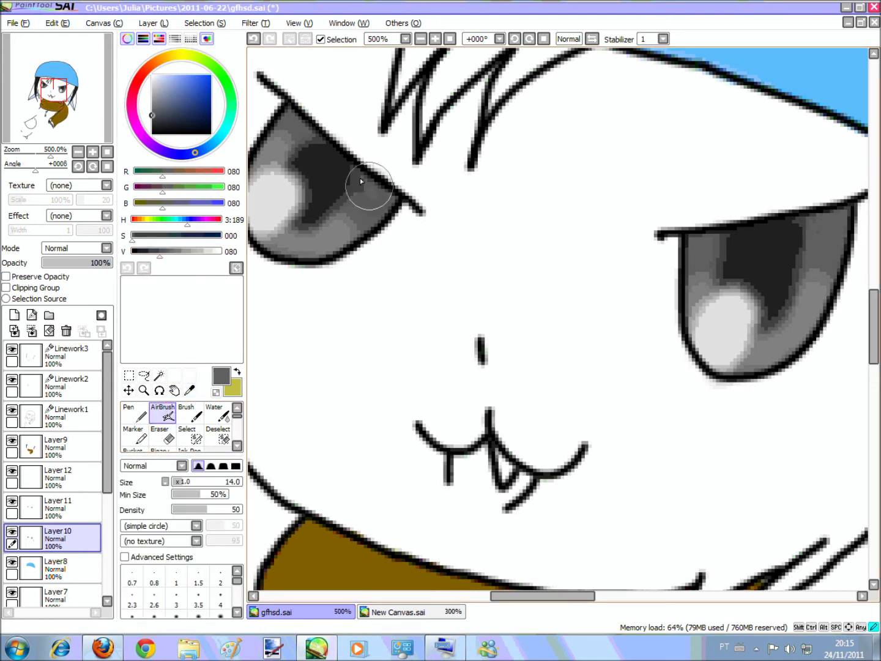
pyautogui.moveTo(810, 222); pyautogui.dragTo(722, 242)
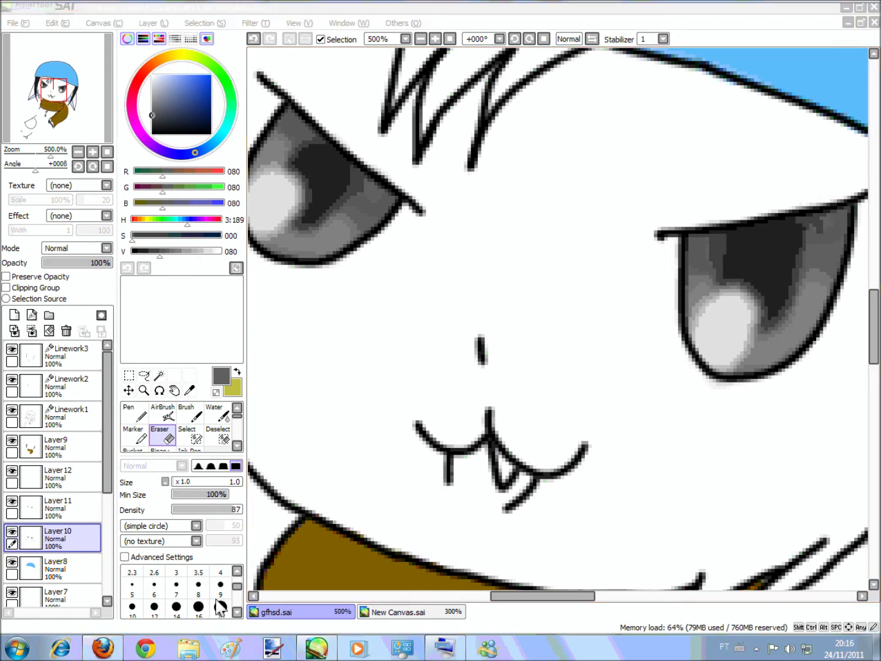
# Activate Layer7 and sample the near-white body colour (RGB 253, 255, 255) from the reference drawing
pyautogui.scroll(-5, 855, 432)
pyautogui.moveTo(850, 423); pyautogui.dragTo(850, 417)
pyautogui.moveTo(498, 598); pyautogui.dragTo(465, 598)
pyautogui.click(90, 594)
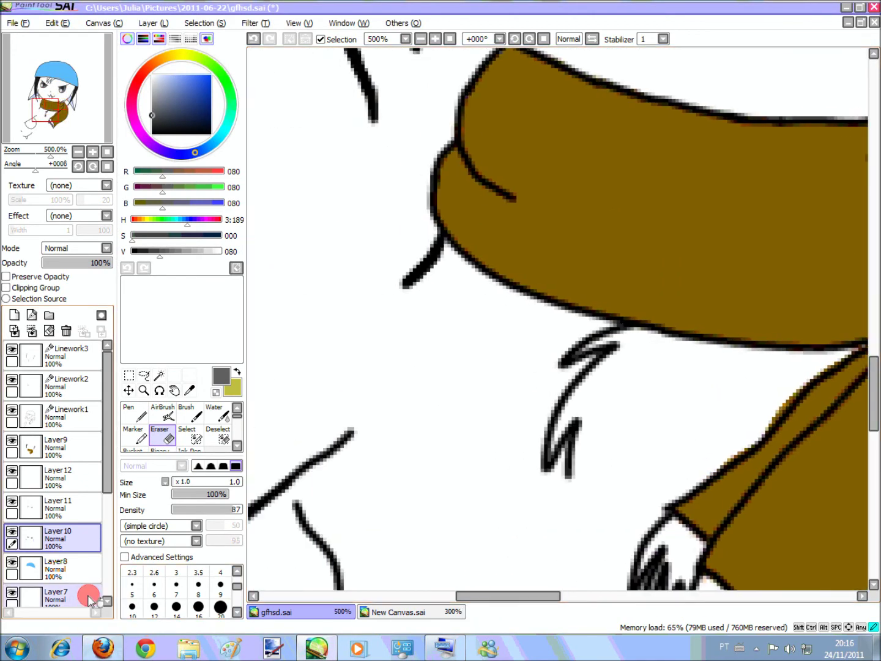
pyautogui.click(191, 390)
pyautogui.click(403, 612)
pyautogui.click(502, 392)
pyautogui.click(275, 611)
# Mask the chest area below the scarf with the selection pen and brush it near-white on Layer7 at size 100
pyautogui.click(187, 434)
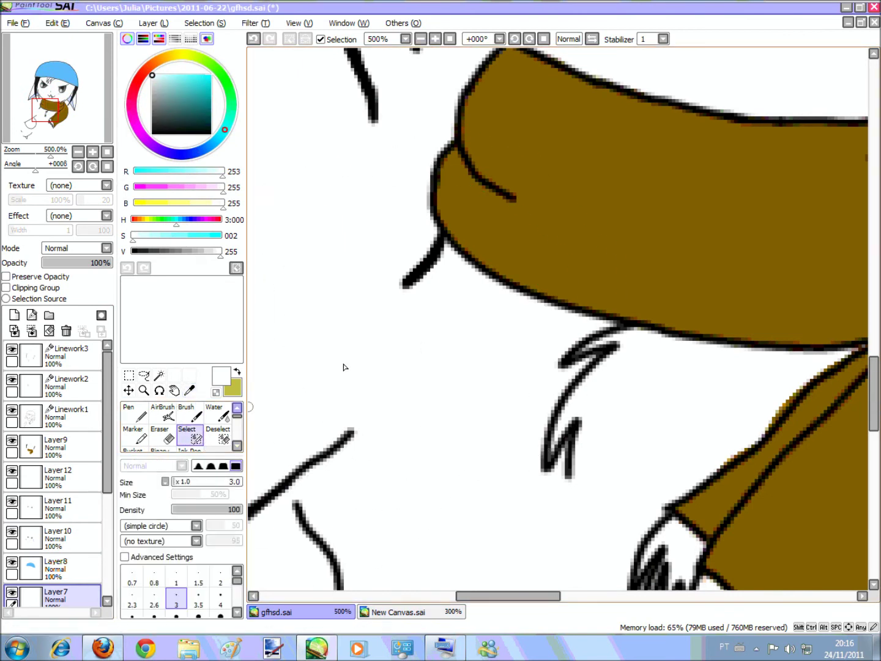
pyautogui.moveTo(406, 285)
pyautogui.mouseDown()
pyautogui.moveTo(450, 288)
pyautogui.moveTo(474, 365)
pyautogui.moveTo(456, 370)
pyautogui.moveTo(487, 303)
pyautogui.mouseUp()
pyautogui.moveTo(196, 482); pyautogui.dragTo(197, 482)
pyautogui.moveTo(489, 321)
pyautogui.mouseDown()
pyautogui.moveTo(599, 432)
pyautogui.moveTo(507, 351)
pyautogui.moveTo(606, 461)
pyautogui.moveTo(757, 401)
pyautogui.moveTo(676, 344)
pyautogui.mouseUp()
pyautogui.moveTo(873, 407); pyautogui.dragTo(874, 410)
pyautogui.click(190, 413)
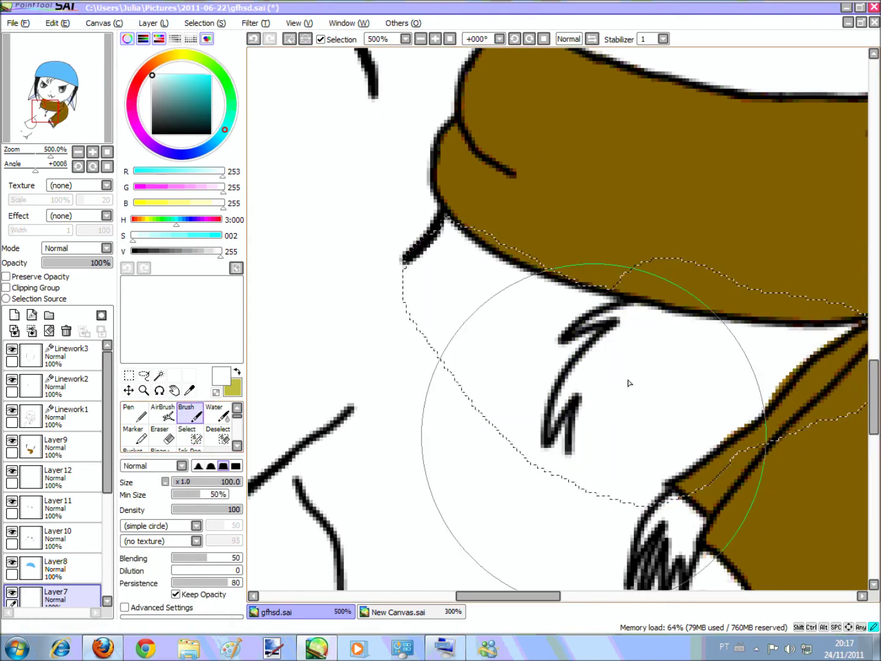
pyautogui.moveTo(540, 596); pyautogui.dragTo(565, 596)
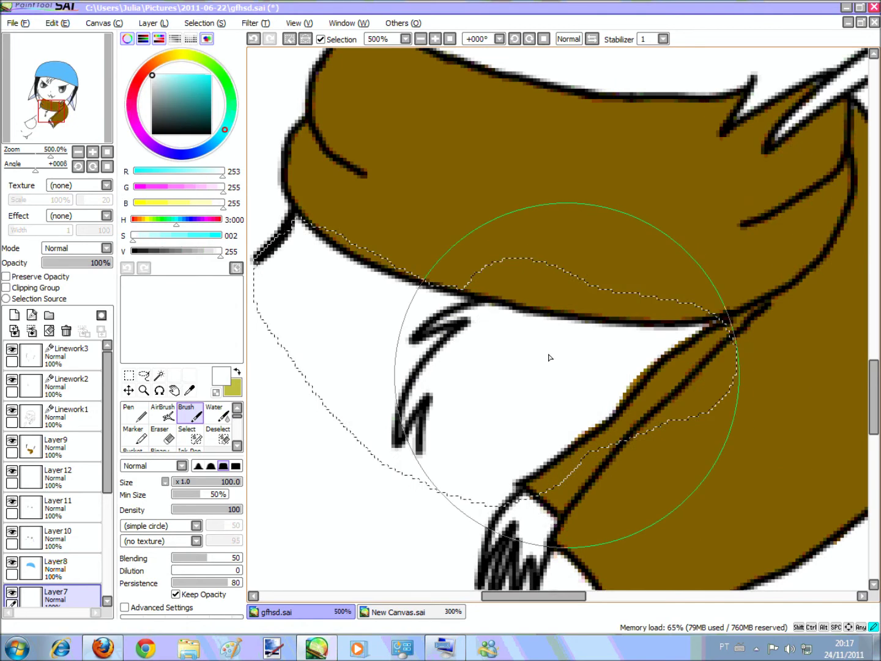
# Sample the scarf fringe's dark brown (RGB 74, 38, 0) from the reference drawing and add a new layer above Layer9
pyautogui.click(391, 611)
pyautogui.click(191, 390)
pyautogui.click(560, 428)
pyautogui.click(305, 612)
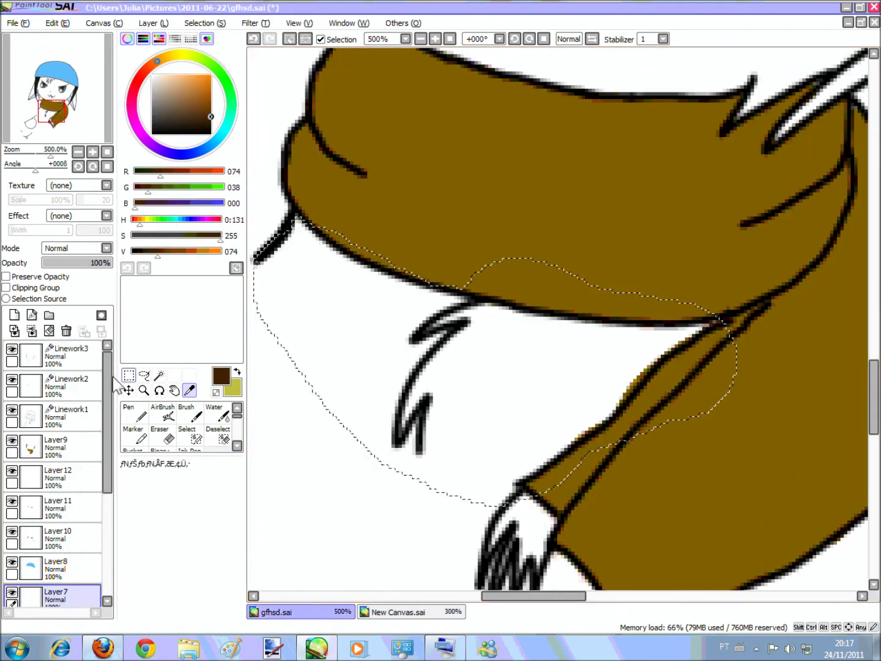
pyautogui.click(68, 438)
pyautogui.click(14, 314)
# Replace the chest selection with a mask over the scarf's fringe, using selection pen size 4, and move Layer13 beneath Layer9
pyautogui.click(190, 415)
pyautogui.scroll(-3, 565, 437)
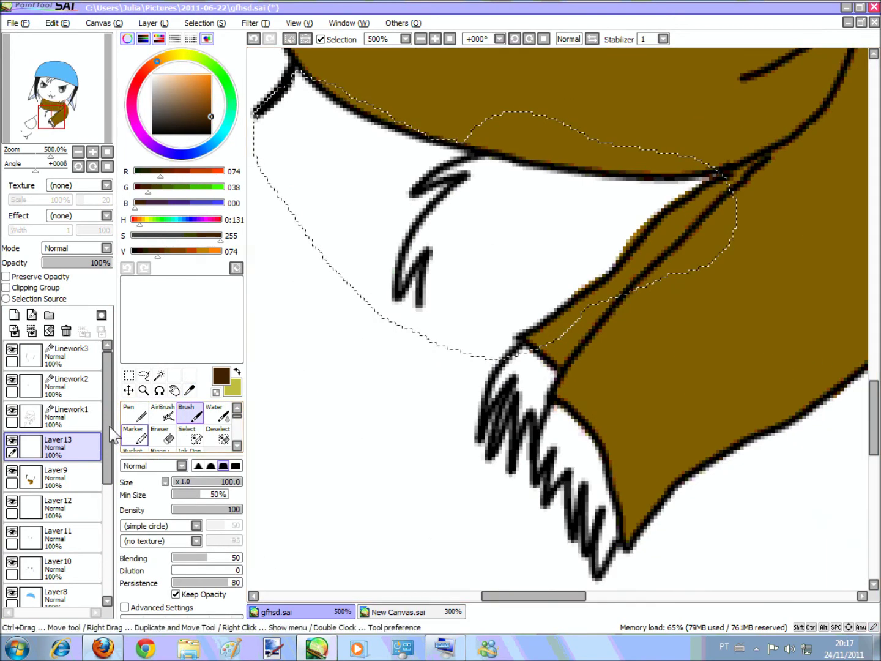
pyautogui.click(129, 375)
pyautogui.click(268, 403)
pyautogui.click(190, 434)
pyautogui.click(531, 389)
pyautogui.click(58, 23)
pyautogui.click(68, 37)
pyautogui.click(178, 482)
pyautogui.moveTo(517, 373)
pyautogui.mouseDown()
pyautogui.moveTo(541, 410)
pyautogui.moveTo(574, 461)
pyautogui.moveTo(572, 504)
pyautogui.moveTo(568, 452)
pyautogui.moveTo(595, 486)
pyautogui.moveTo(606, 548)
pyautogui.mouseUp()
pyautogui.moveTo(58, 446)
pyautogui.mouseDown()
pyautogui.moveTo(65, 516)
pyautogui.moveTo(64, 508)
pyautogui.mouseUp()
# Brush the masked scarf fringe dark brown on Layer13 and clear the selection
pyautogui.click(174, 482)
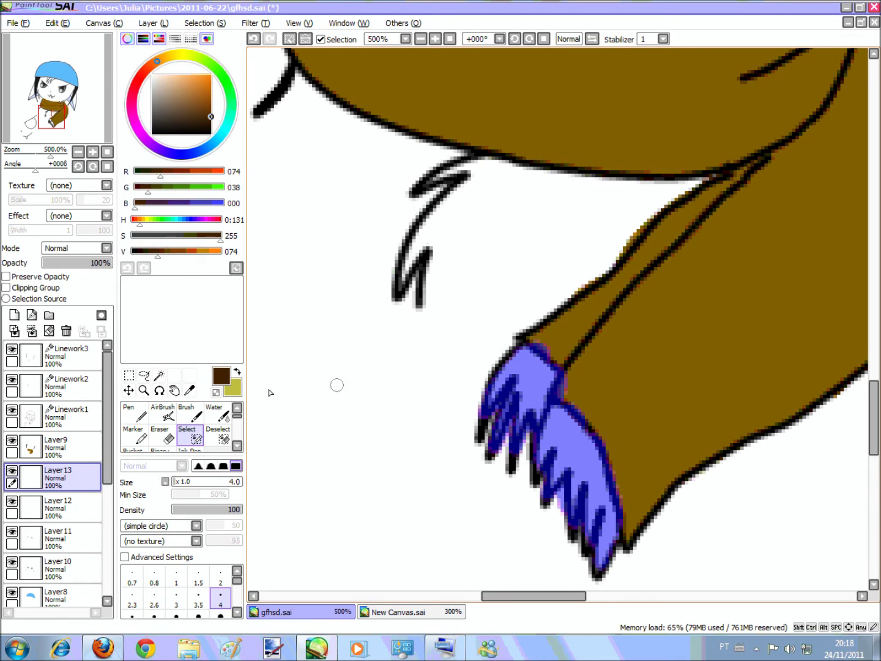
pyautogui.click(191, 413)
pyautogui.moveTo(525, 436); pyautogui.dragTo(555, 435)
pyautogui.click(164, 435)
pyautogui.keyDown('ctrl'); pyautogui.click(357, 394); pyautogui.keyUp('ctrl')
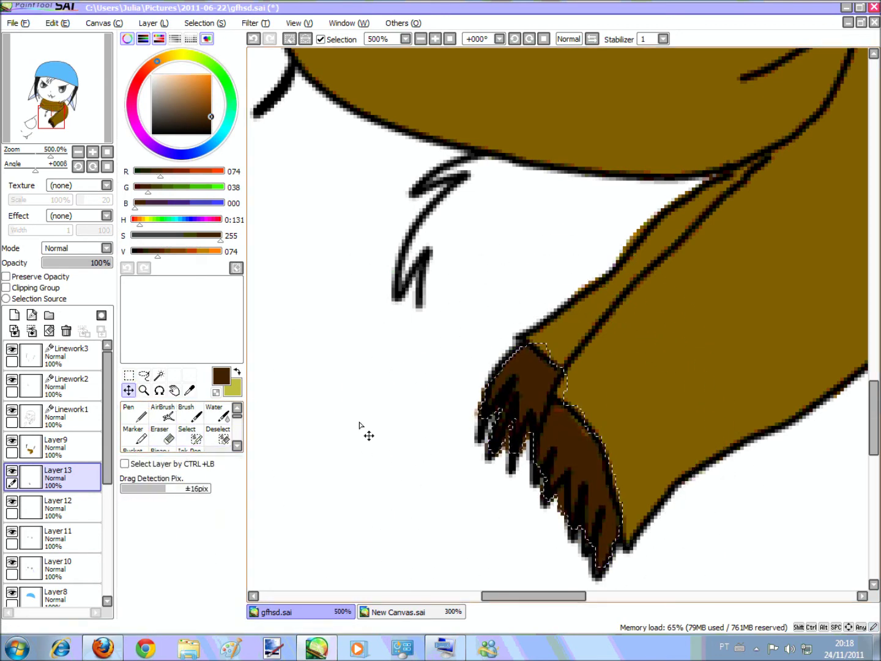
pyautogui.click(190, 415)
pyautogui.click(164, 435)
pyautogui.click(130, 376)
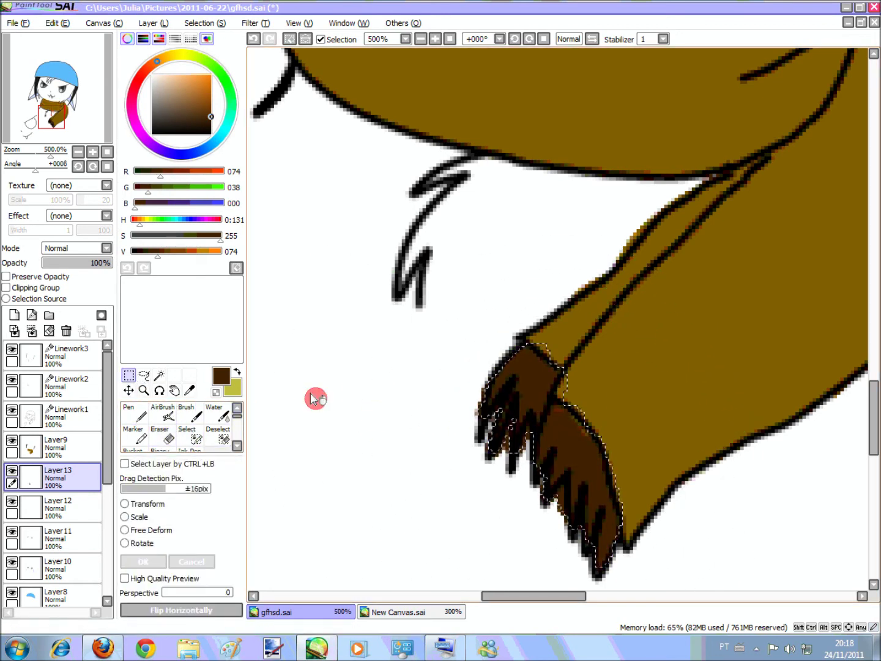
pyautogui.hotkey('ctrl', 'd')
# Erase the colour overflow around the fringe tips on Layer13 and along the scarf tail's edge on Layer9
pyautogui.click(67, 447)
pyautogui.click(160, 434)
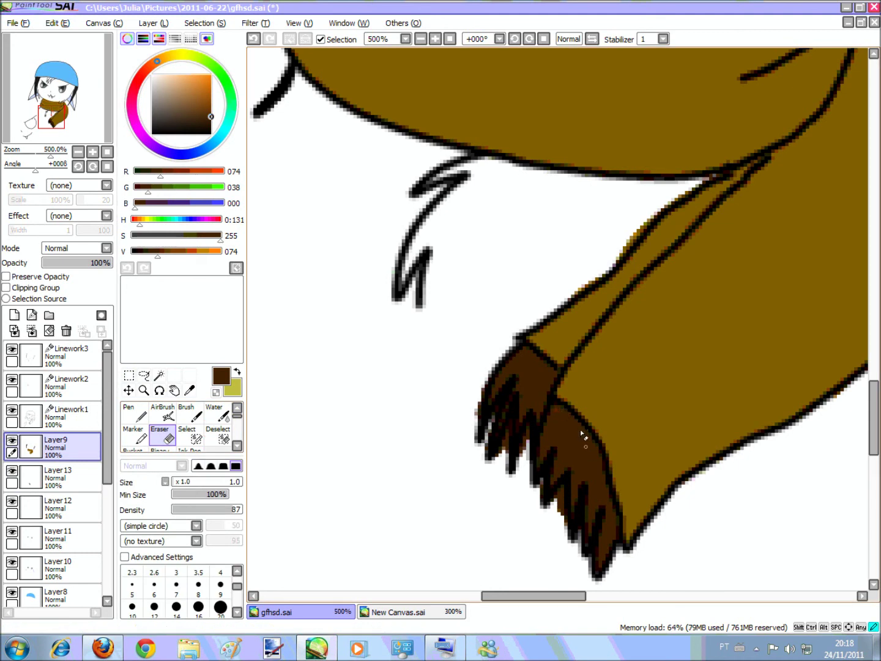
pyautogui.click(68, 477)
pyautogui.moveTo(523, 445); pyautogui.dragTo(525, 439)
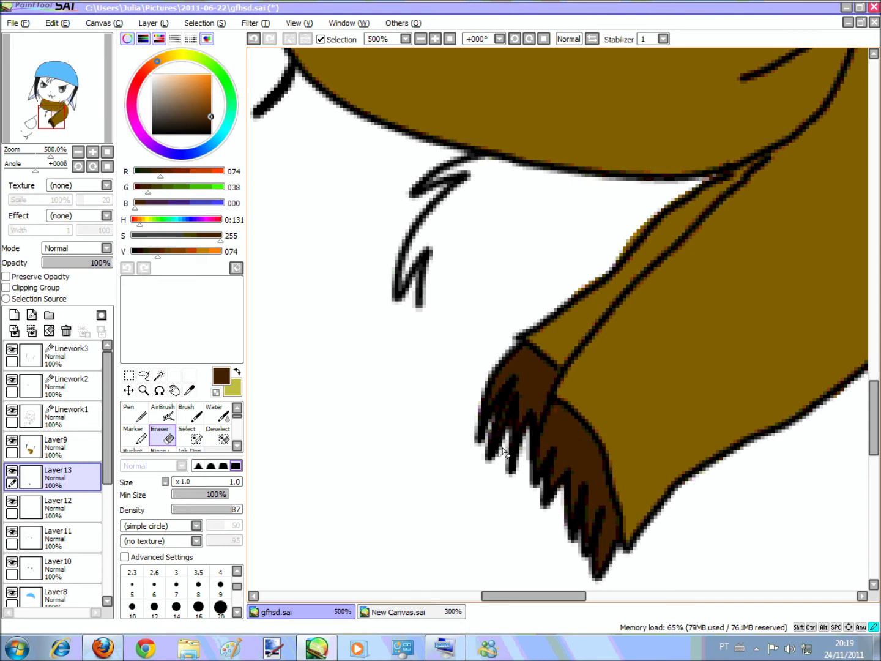
pyautogui.click(593, 266)
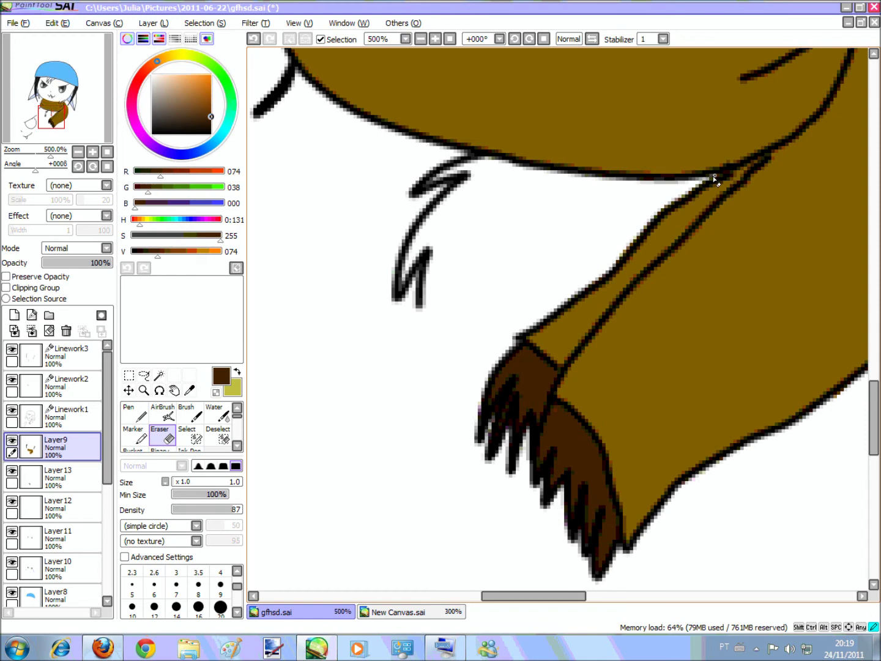
# Sample the hat stripes' bright blue (RGB 0, 153, 255) from the reference drawing
pyautogui.scroll(-5, 638, 207)
pyautogui.moveTo(874, 328); pyautogui.dragTo(873, 257)
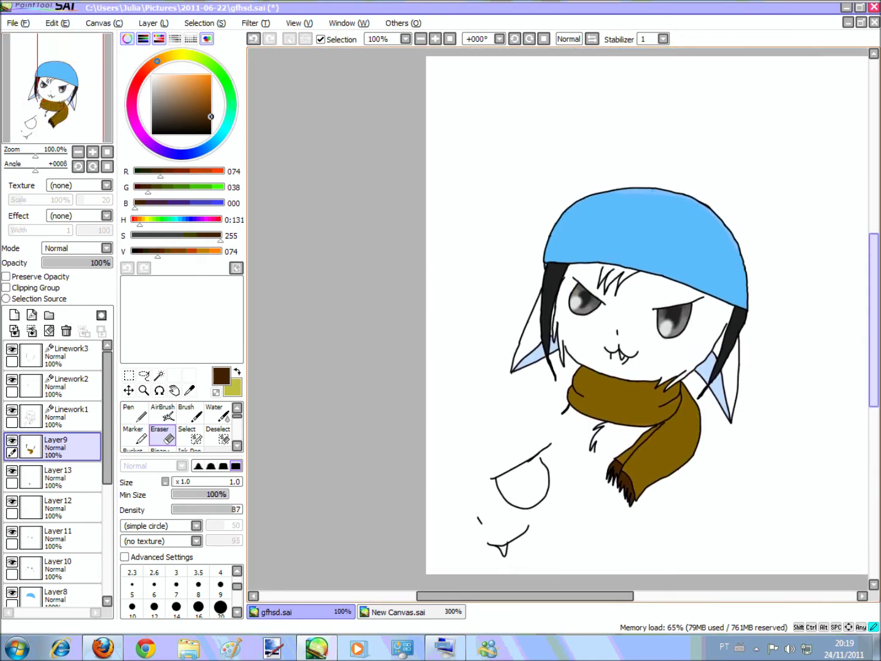
pyautogui.click(61, 596)
pyautogui.click(386, 613)
pyautogui.click(189, 391)
pyautogui.click(630, 120)
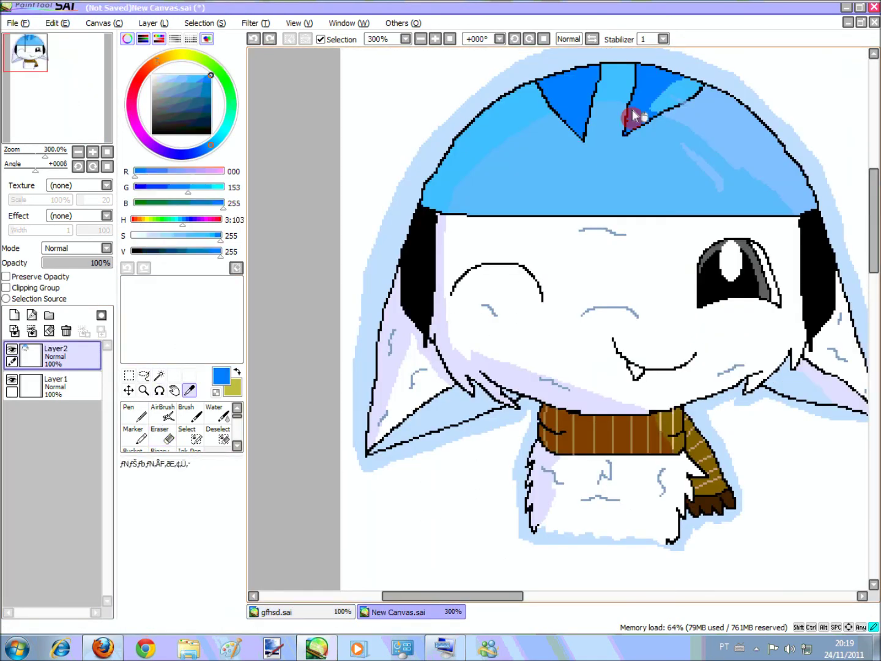
pyautogui.click(294, 612)
# Try airbrushing a bright blue streak at the top of the hat with size 23
pyautogui.click(61, 446)
pyautogui.click(163, 416)
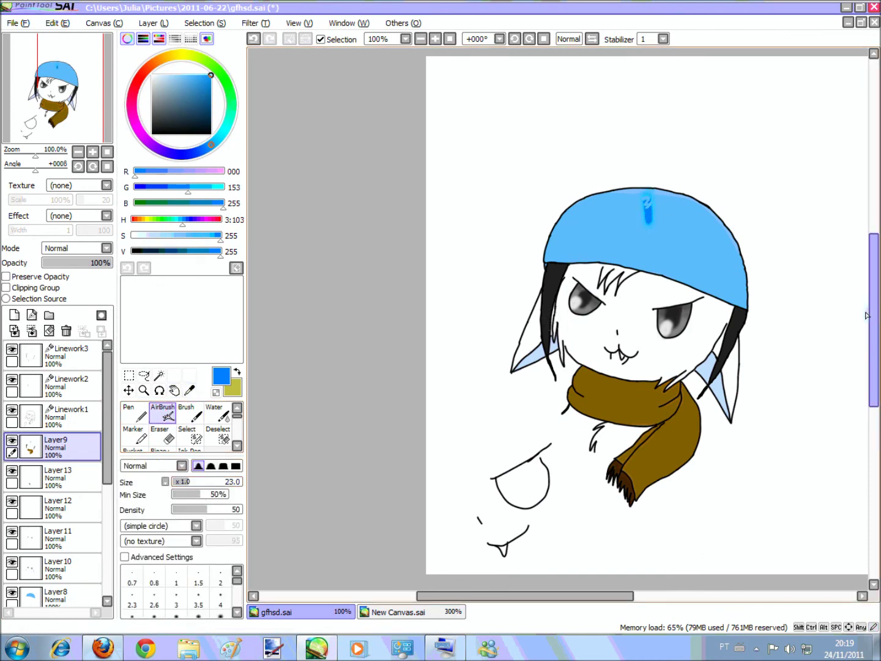
pyautogui.scroll(3, 766, 306)
pyautogui.moveTo(874, 300); pyautogui.dragTo(873, 263)
# Erase the blue streak at the top of the hat, working through the layers that may hold it
pyautogui.press('e')
pyautogui.moveTo(408, 194)
pyautogui.mouseDown()
pyautogui.moveTo(422, 186)
pyautogui.moveTo(422, 195)
pyautogui.mouseUp()
pyautogui.click(75, 419)
pyautogui.press('e')
pyautogui.press('Down')
pyautogui.press('Down')
pyautogui.press('Down')
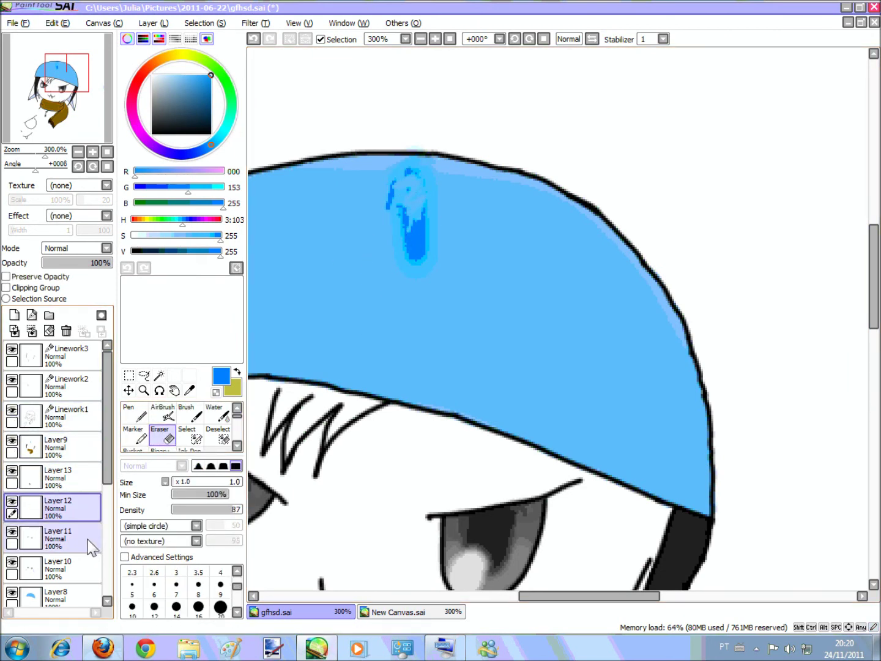
pyautogui.click(87, 596)
pyautogui.moveTo(397, 233); pyautogui.dragTo(422, 203)
pyautogui.click(86, 379)
pyautogui.press('Up')
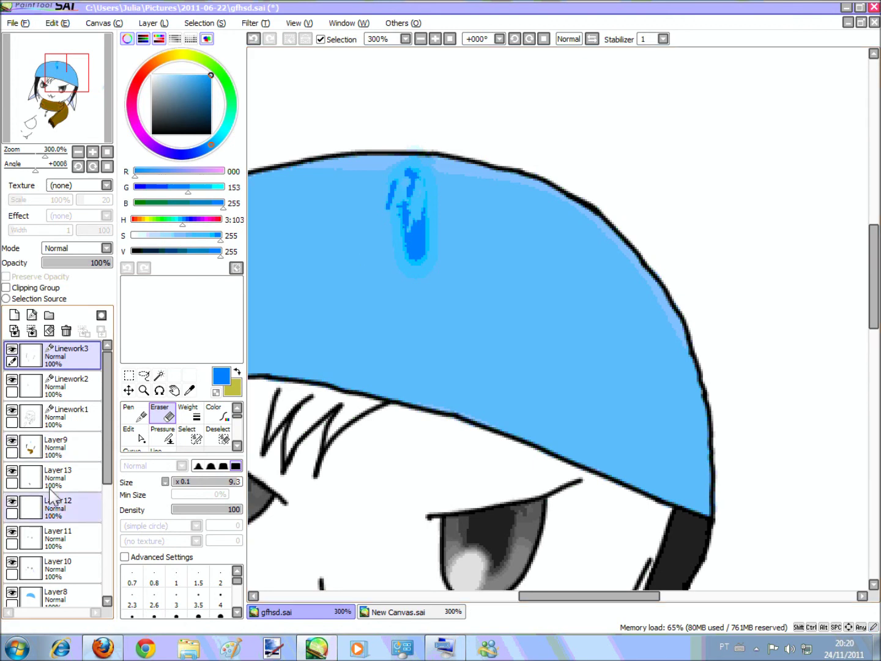
pyautogui.click(61, 449)
pyautogui.moveTo(412, 251)
pyautogui.mouseDown()
pyautogui.moveTo(427, 235)
pyautogui.moveTo(382, 235)
pyautogui.moveTo(431, 163)
pyautogui.moveTo(422, 168)
pyautogui.mouseUp()
# Try further airbrush and eraser strokes on the top of the hat and undo them
pyautogui.click(184, 483)
pyautogui.click(163, 413)
pyautogui.click(59, 24)
pyautogui.click(68, 40)
pyautogui.click(65, 26)
pyautogui.click(68, 39)
pyautogui.click(165, 433)
pyautogui.click(55, 595)
pyautogui.moveTo(387, 233); pyautogui.dragTo(398, 217)
pyautogui.click(60, 24)
pyautogui.click(69, 40)
# Try painting two pointed bright blue stripes at the top of the hat on Layer8 with the Pen at size 5
pyautogui.click(135, 414)
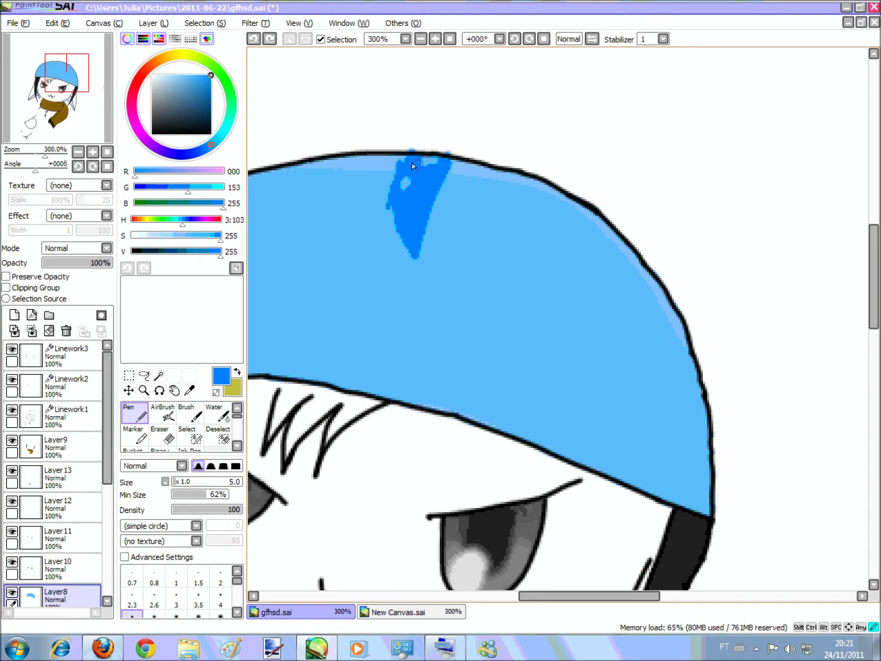
pyautogui.moveTo(471, 251)
pyautogui.mouseDown()
pyautogui.moveTo(477, 279)
pyautogui.moveTo(548, 187)
pyautogui.mouseUp()
pyautogui.hotkey('ctrl', 'z')
pyautogui.moveTo(453, 261); pyautogui.dragTo(464, 185)
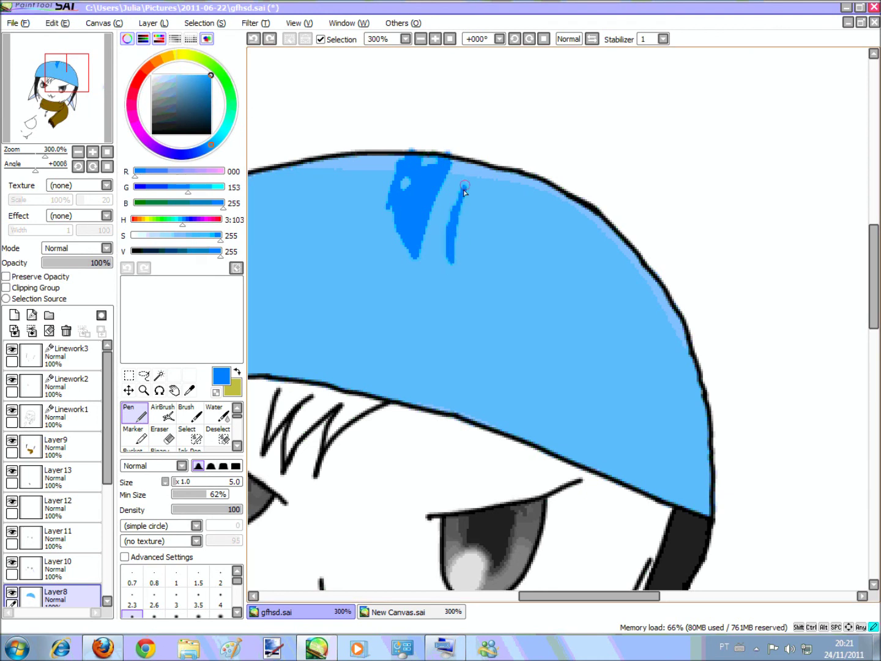
pyautogui.moveTo(520, 177); pyautogui.dragTo(480, 245)
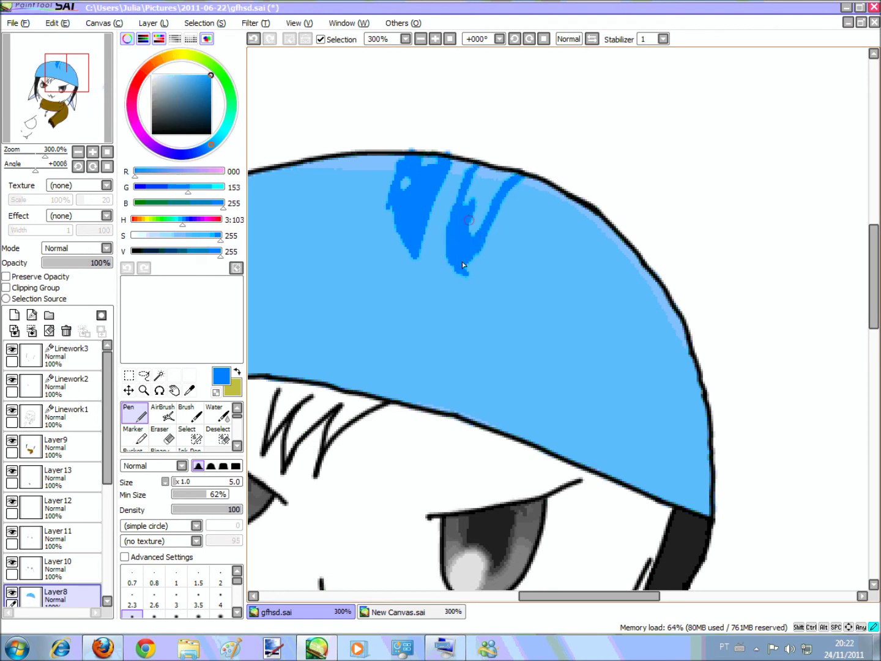
# Test the size 6 eraser on the hat's pen stripes and undo the stripes and the eraser stroke
pyautogui.click(161, 436)
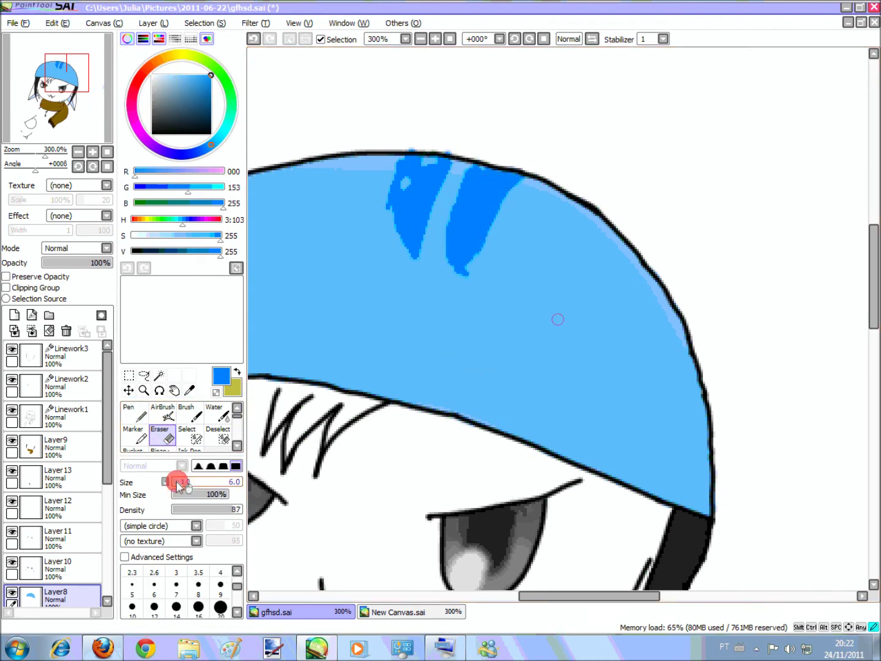
pyautogui.click(66, 22)
pyautogui.click(71, 38)
pyautogui.click(66, 24)
pyautogui.click(71, 38)
pyautogui.click(61, 25)
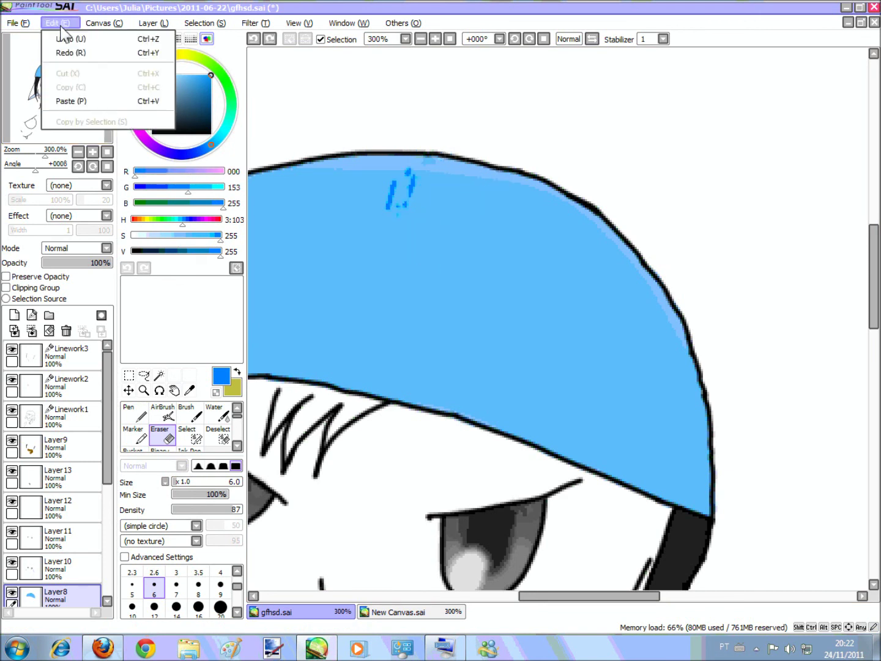
pyautogui.click(69, 38)
pyautogui.click(65, 25)
pyautogui.click(71, 39)
pyautogui.click(67, 25)
pyautogui.click(71, 40)
pyautogui.hotkey('ctrl', 'z')
pyautogui.hotkey('ctrl', 'z')
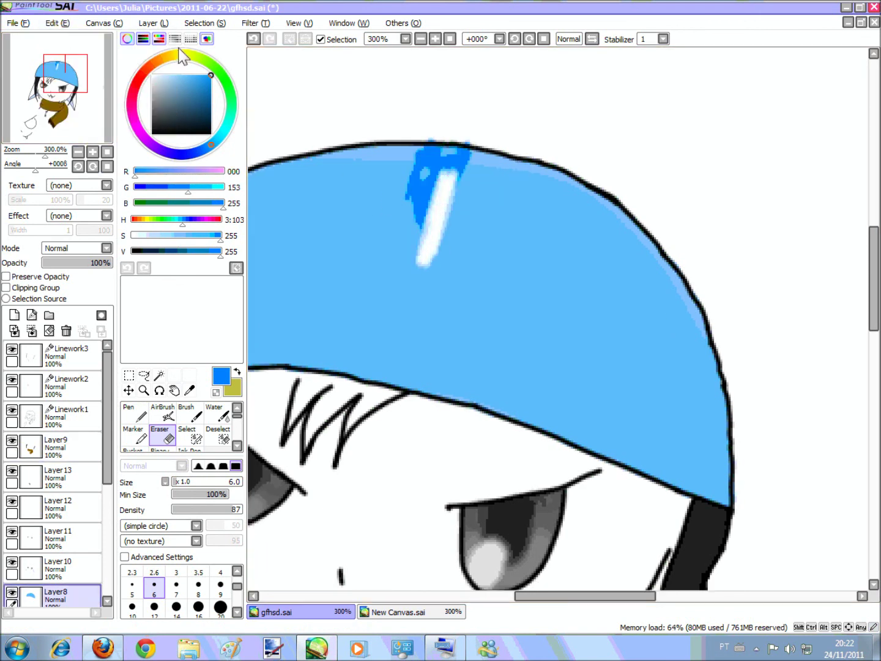
pyautogui.click(63, 25)
pyautogui.click(71, 52)
pyautogui.click(66, 25)
pyautogui.click(71, 52)
# Airbrush the outlines of two pointed bright blue stripes at the top of the hat on Layer9 with size 4
pyautogui.click(68, 445)
pyautogui.click(68, 445)
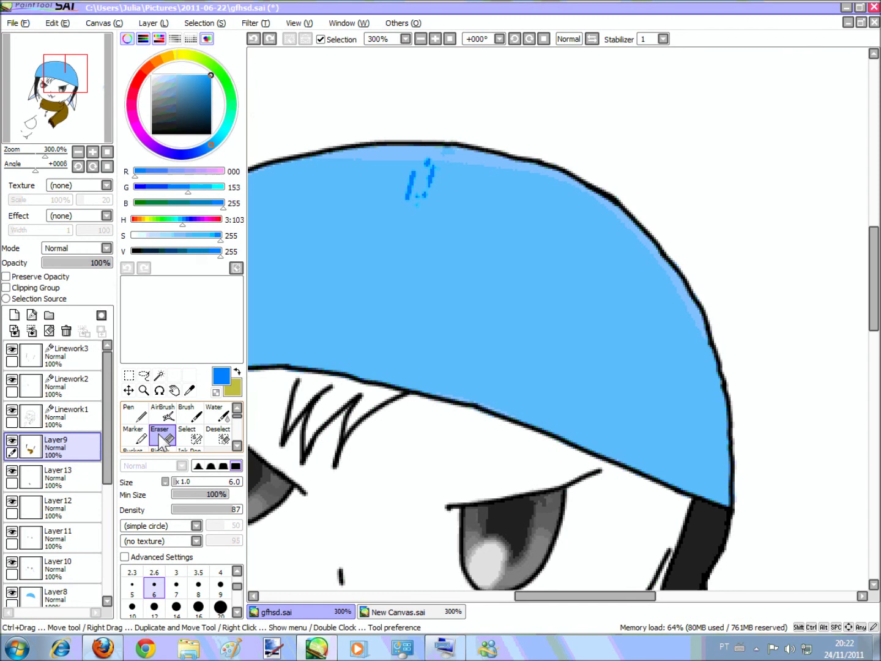
pyautogui.click(162, 417)
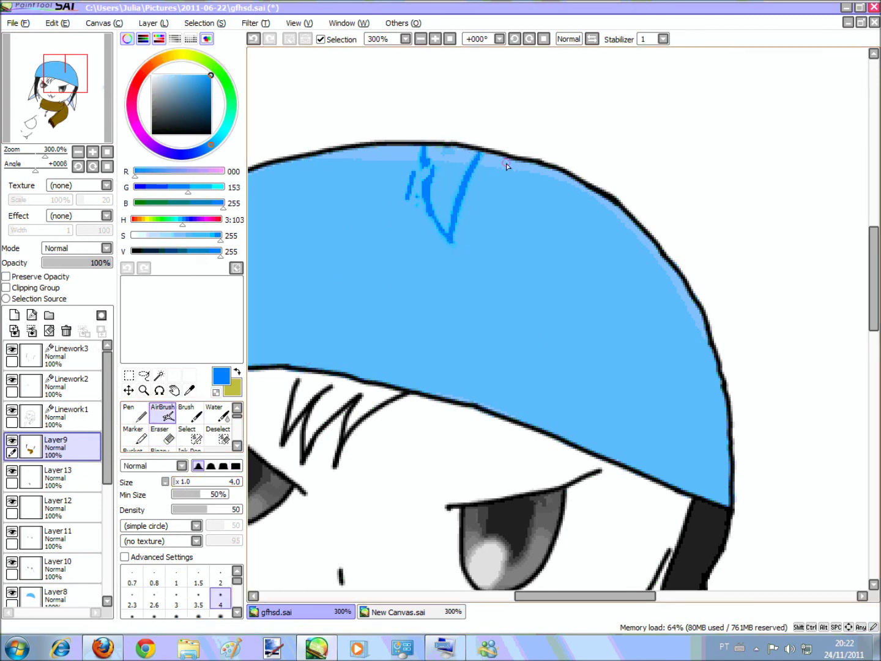
pyautogui.moveTo(530, 596); pyautogui.dragTo(500, 604)
pyautogui.hotkey('ctrl', 'z')
pyautogui.hotkey('ctrl', 'z')
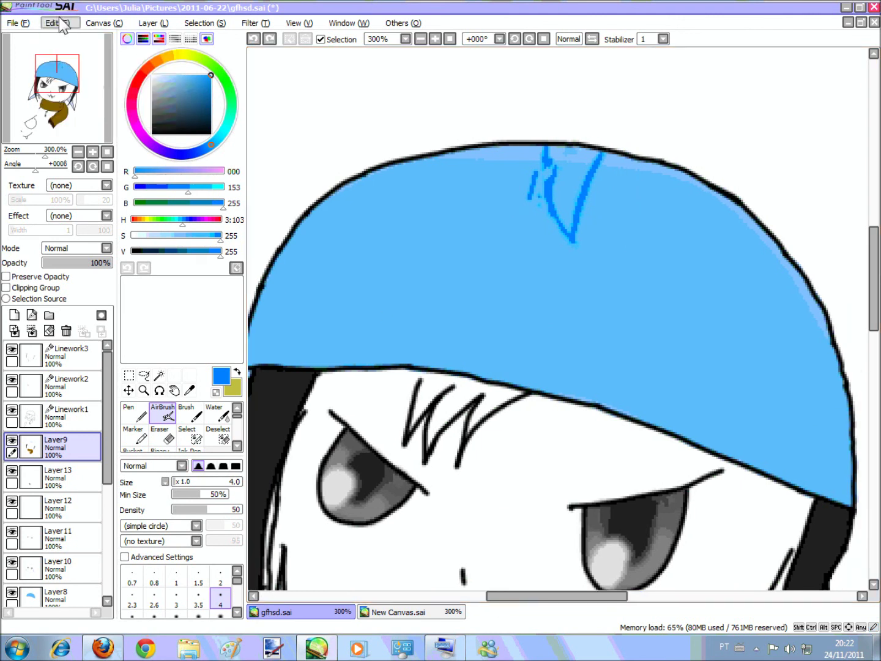
pyautogui.hotkey('ctrl', 'z')
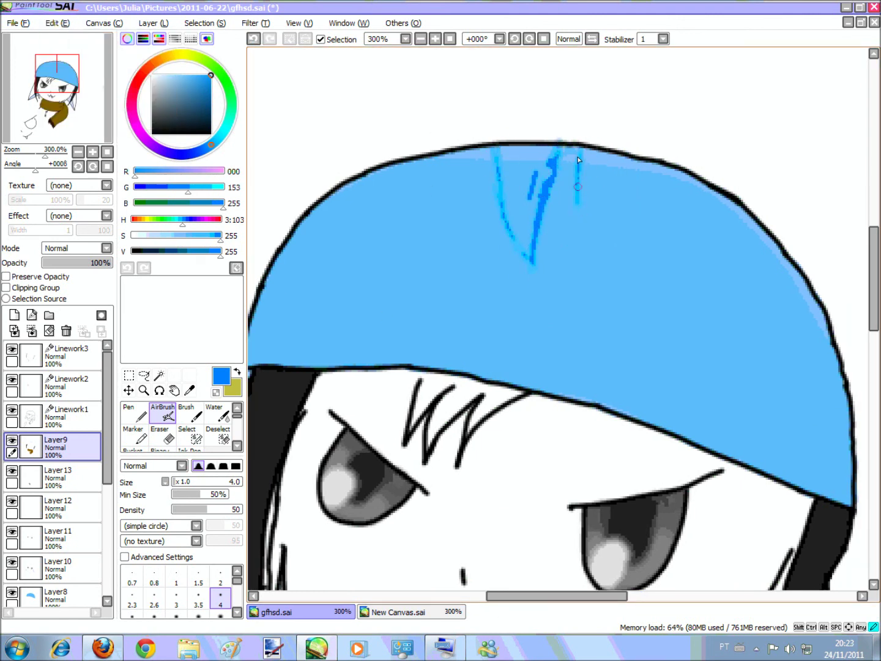
pyautogui.moveTo(596, 238); pyautogui.dragTo(597, 249)
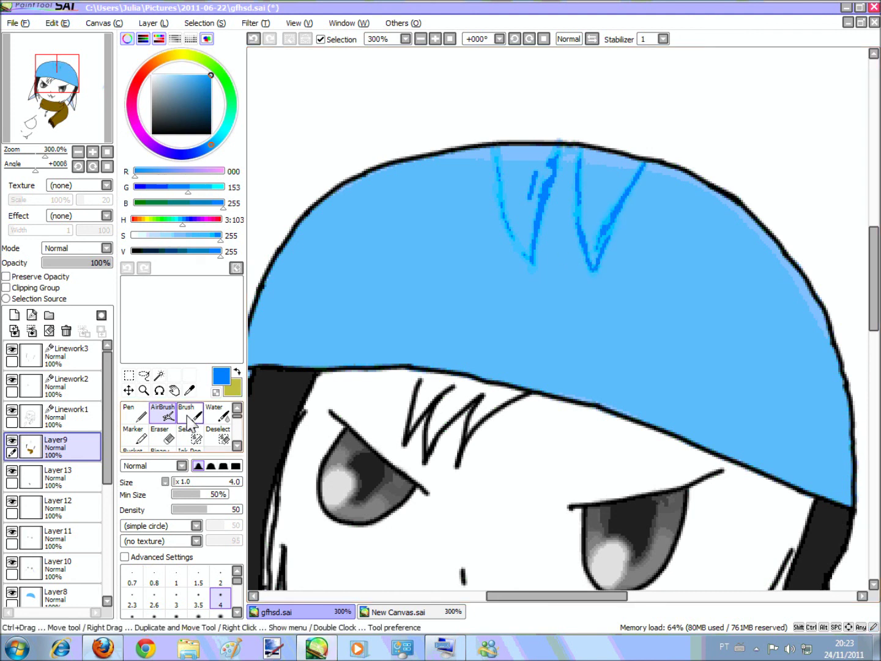
# Mask the inside of both hat stripe outlines with the selection pen at size 4 and trim the mask's overflow
pyautogui.click(193, 482)
pyautogui.click(190, 434)
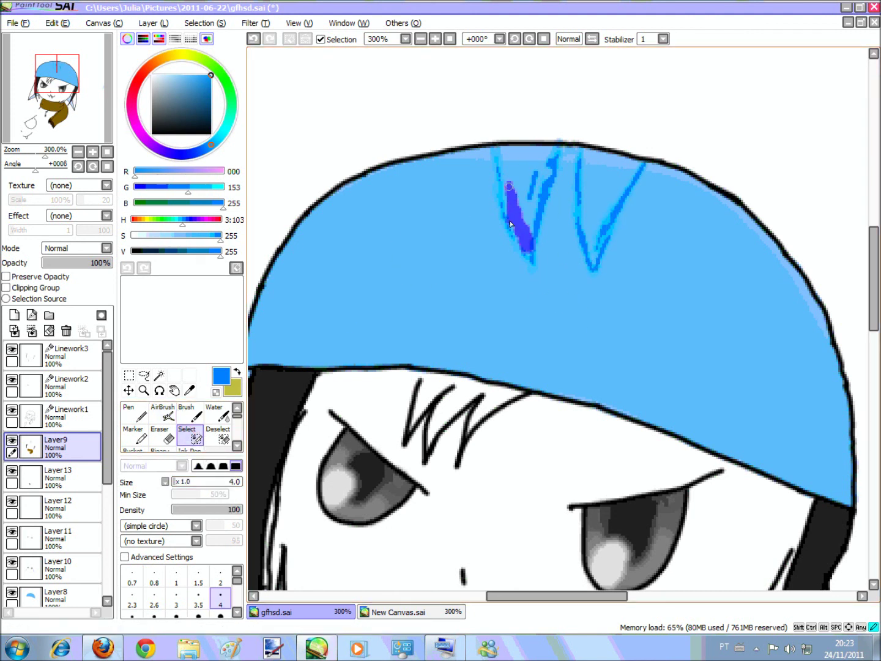
pyautogui.moveTo(511, 216)
pyautogui.mouseDown()
pyautogui.moveTo(501, 166)
pyautogui.moveTo(537, 183)
pyautogui.mouseUp()
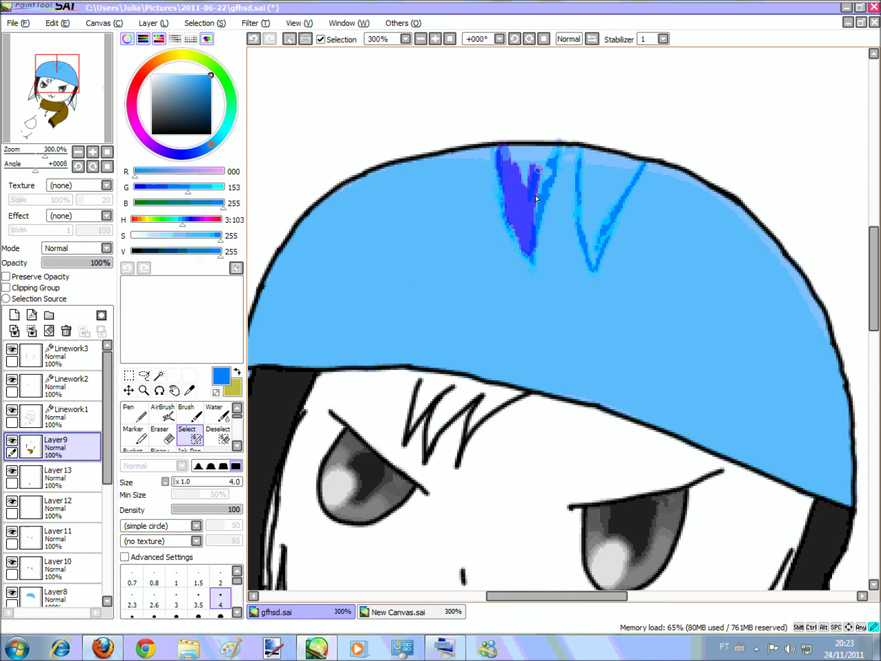
pyautogui.moveTo(586, 239)
pyautogui.mouseDown()
pyautogui.moveTo(583, 151)
pyautogui.moveTo(594, 248)
pyautogui.mouseUp()
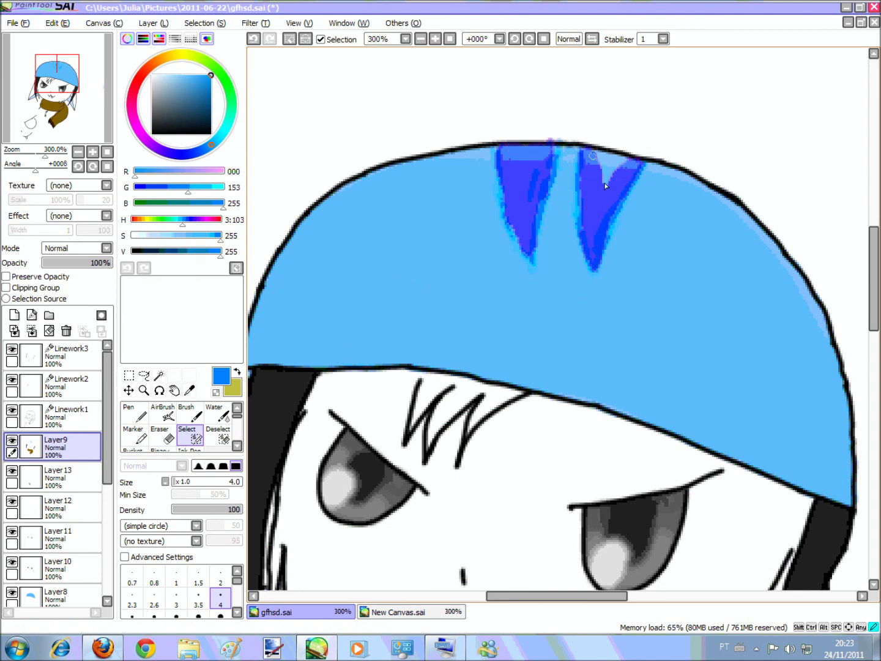
pyautogui.click(214, 433)
# Airbrush both masked hat stripes bright blue and clear the selection
pyautogui.click(163, 413)
pyautogui.moveTo(515, 157)
pyautogui.mouseDown()
pyautogui.moveTo(507, 125)
pyautogui.moveTo(525, 239)
pyautogui.mouseUp()
pyautogui.moveTo(601, 211); pyautogui.dragTo(586, 218)
pyautogui.click(163, 434)
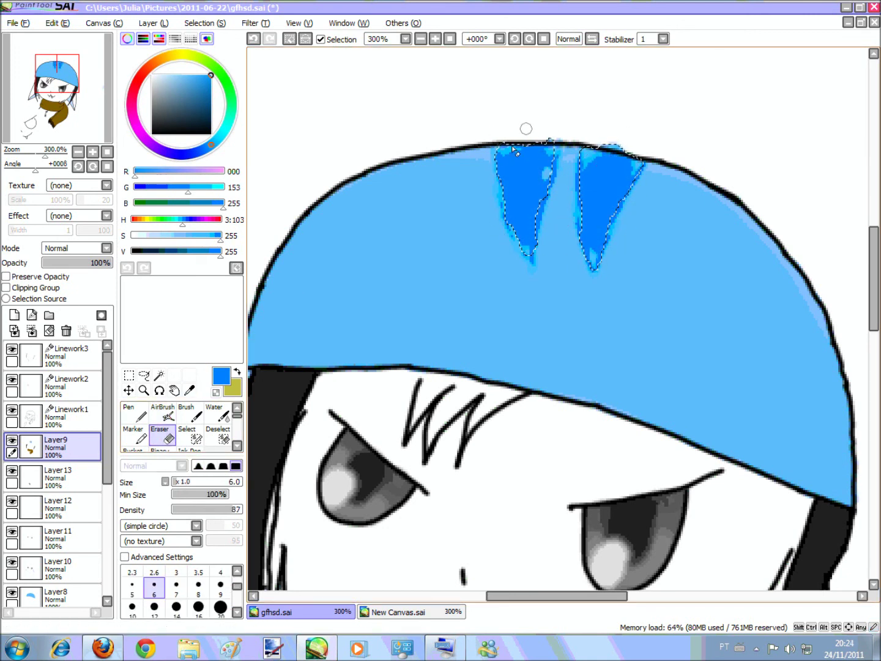
pyautogui.click(129, 375)
pyautogui.click(251, 322)
# Touch up the hat stripes with the Brush at size 13 and erase the blue overflow above the hat's outline
pyautogui.click(194, 414)
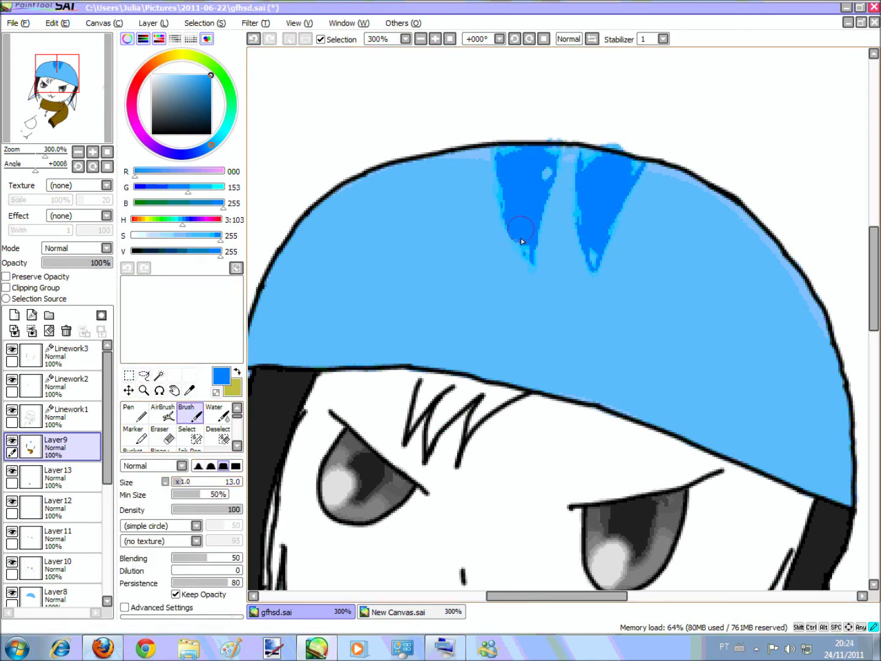
pyautogui.press('e')
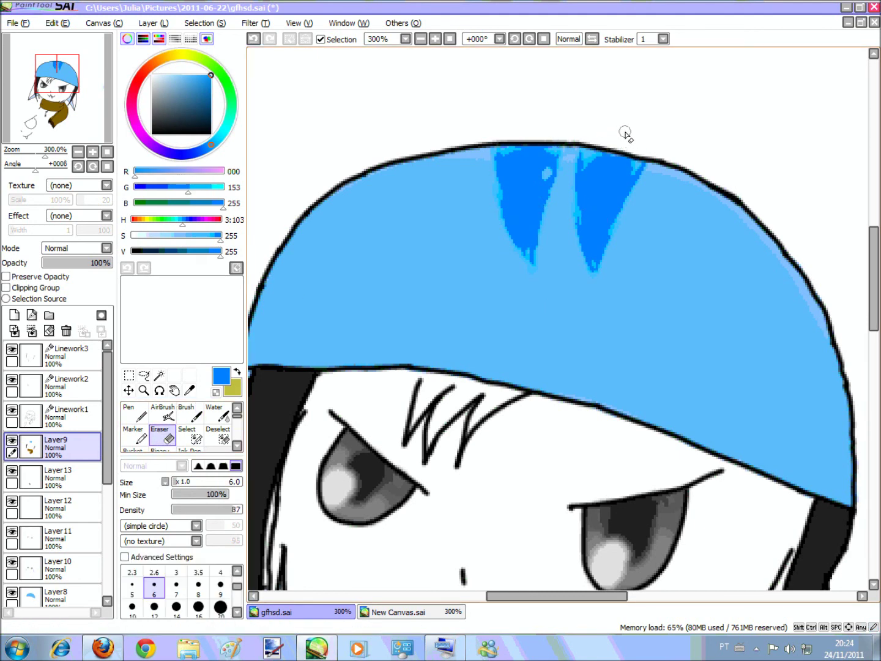
pyautogui.scroll(-4, 625, 134)
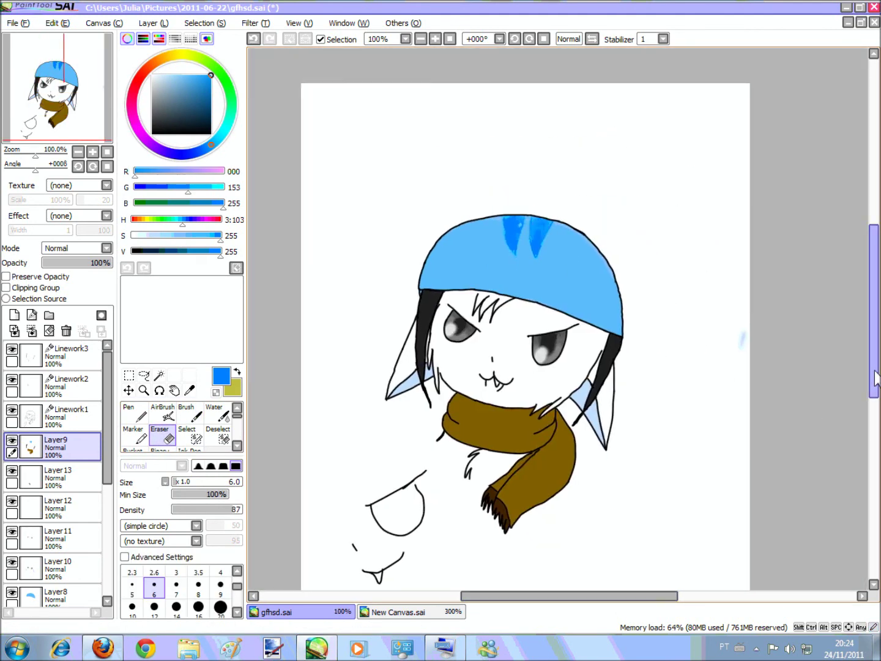